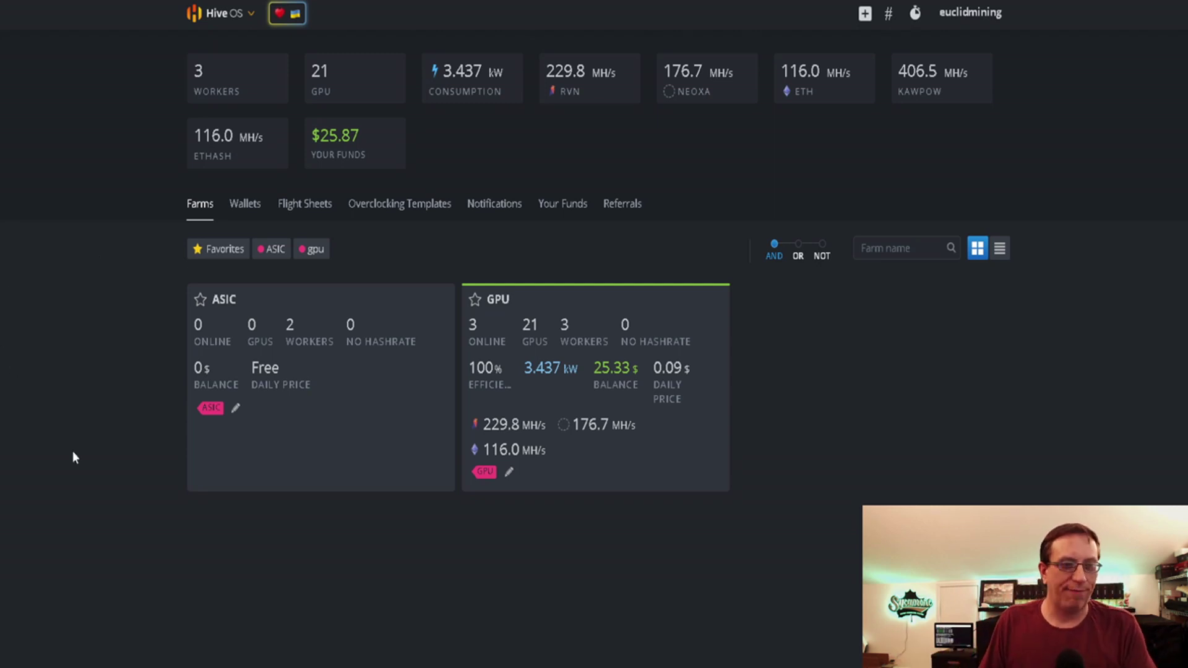
# Open the rtx3060 eth worker in the GPU farm and examine its per-card hashrates, temperatures and power draw.
pyautogui.click(536, 425)
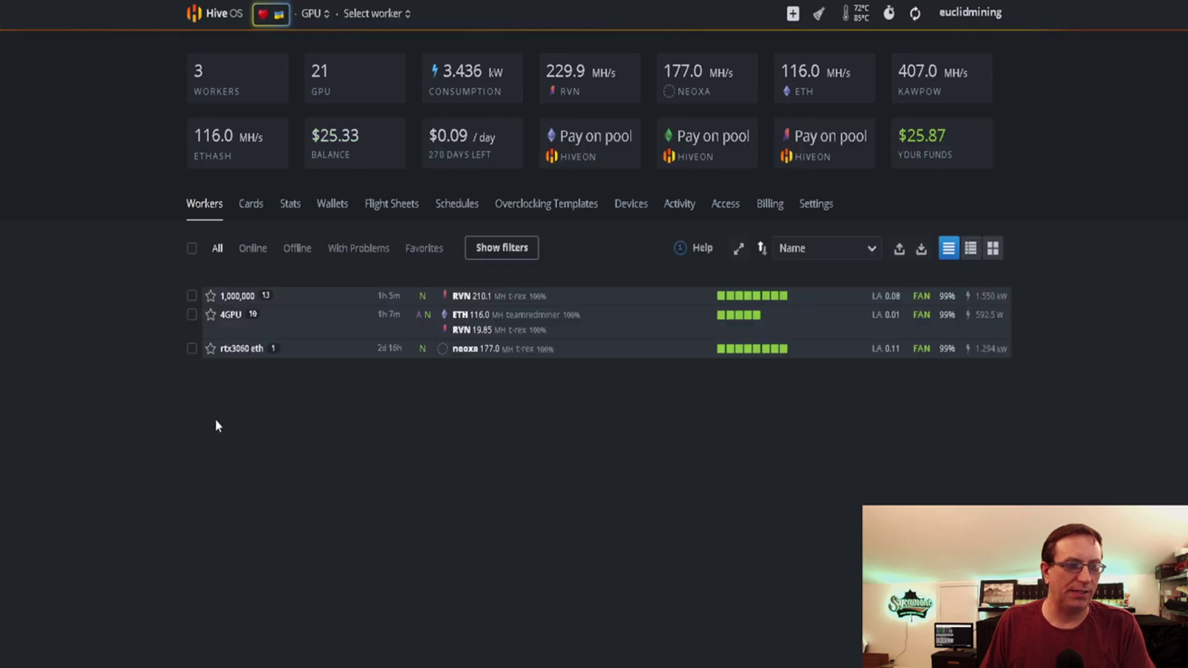
pyautogui.click(238, 349)
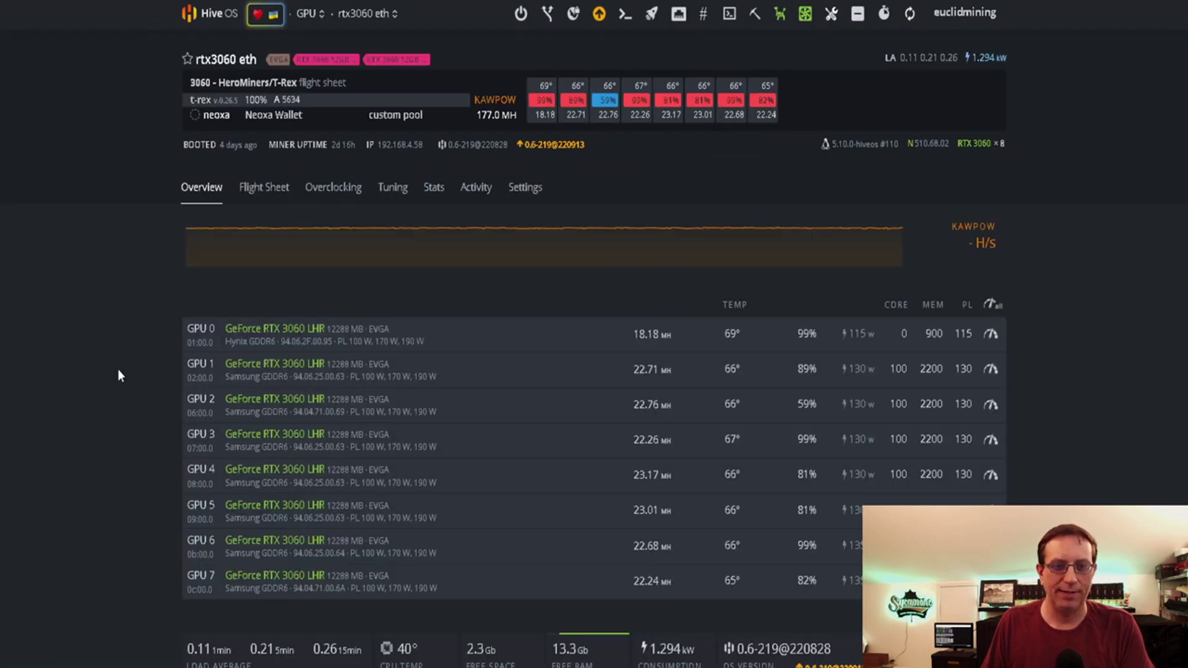
pyautogui.scroll(-3, 119, 376)
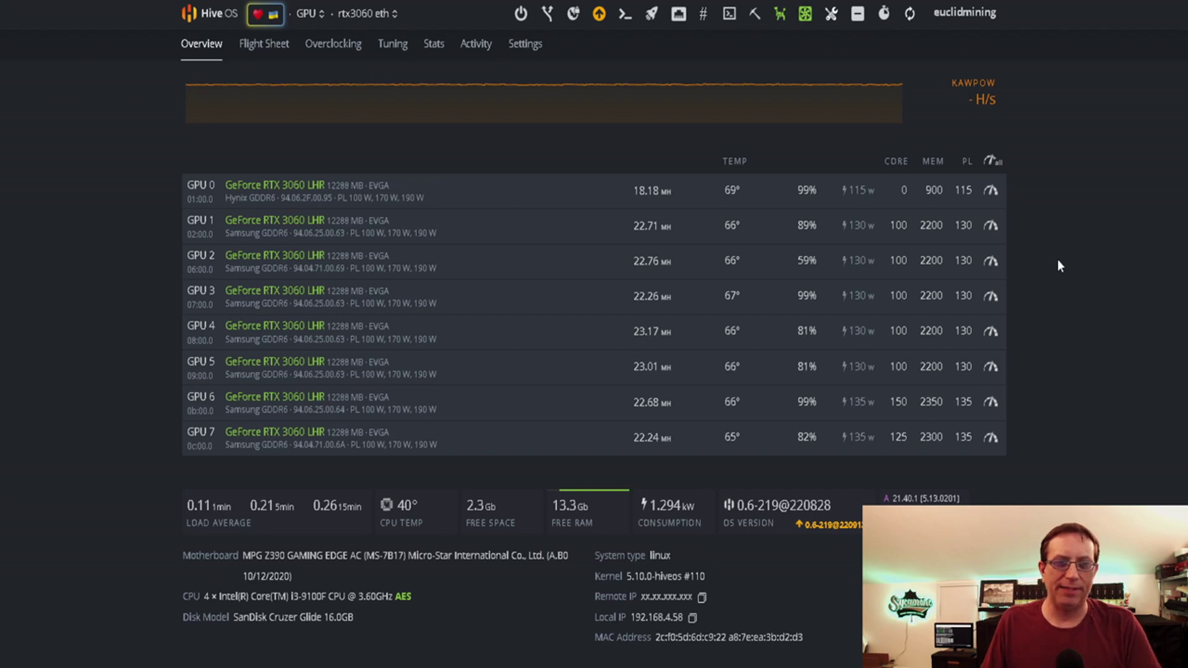
pyautogui.scroll(2, 1074, 273)
pyautogui.scroll(-2, 1075, 273)
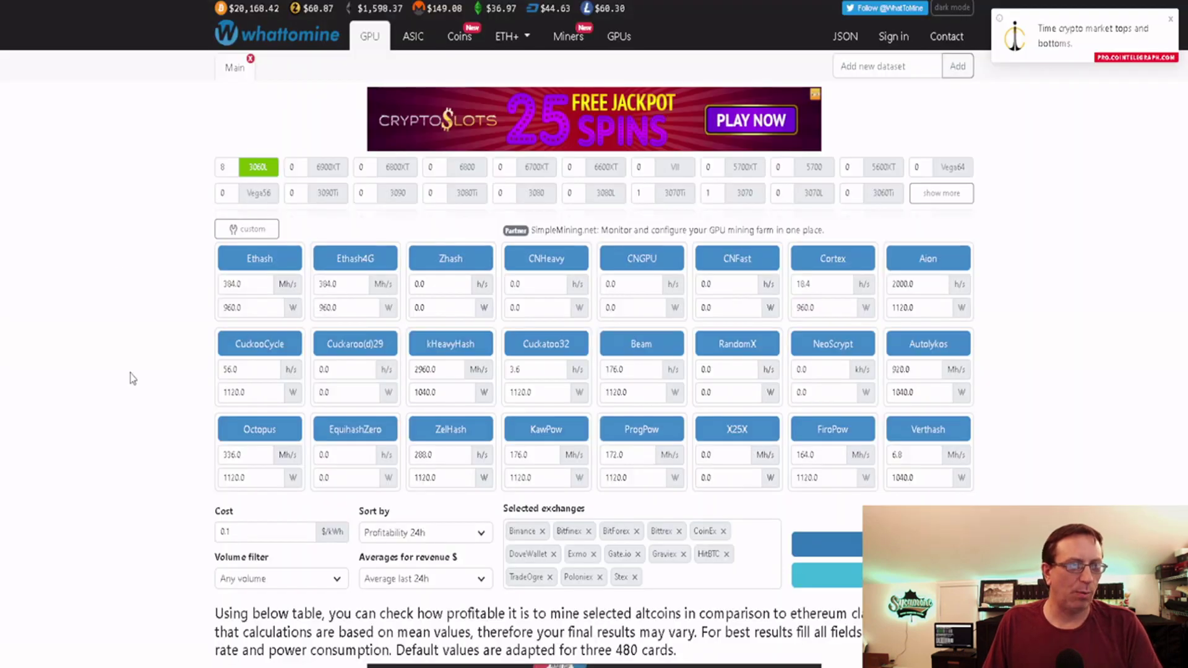
# Switch to WhatToMine and calculate the mining profitability for eight 3060L cards at a power cost of 0.1 $/kWh.
pyautogui.scroll(-4, 129, 374)
pyautogui.click(878, 258)
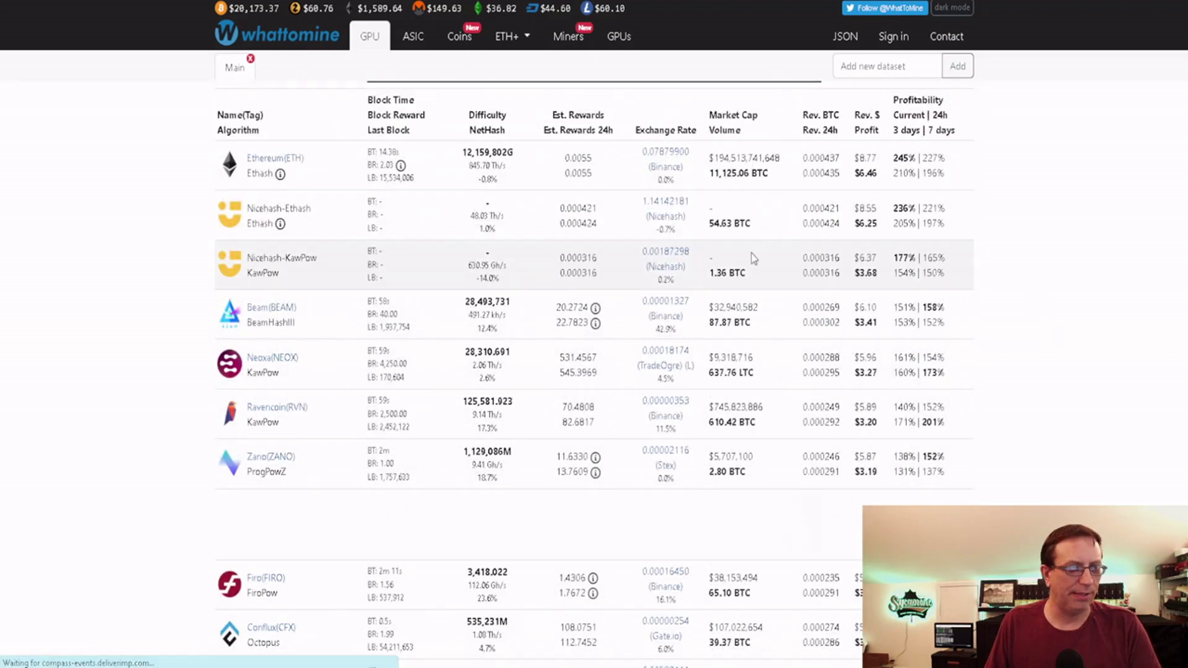
pyautogui.scroll(-2, 159, 297)
pyautogui.scroll(1, 159, 298)
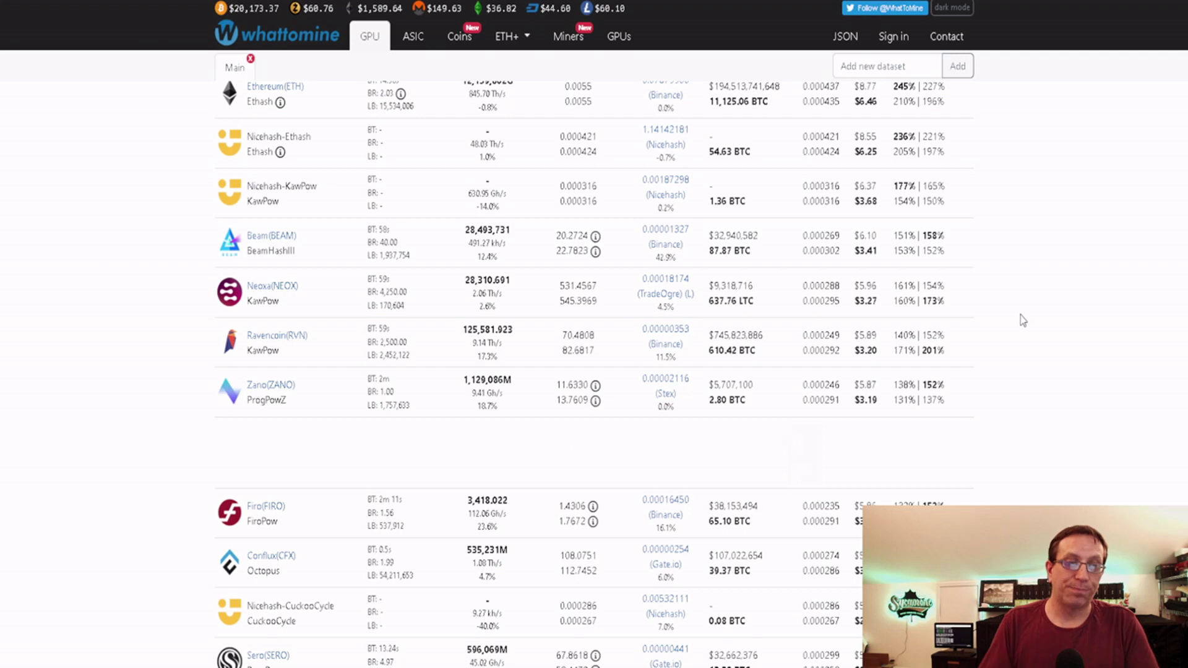
# Examine the coin profitability list for the 3060L cards, comparing revenue and profit from the best coins down to the unprofitable ones.
pyautogui.scroll(-3, 1021, 320)
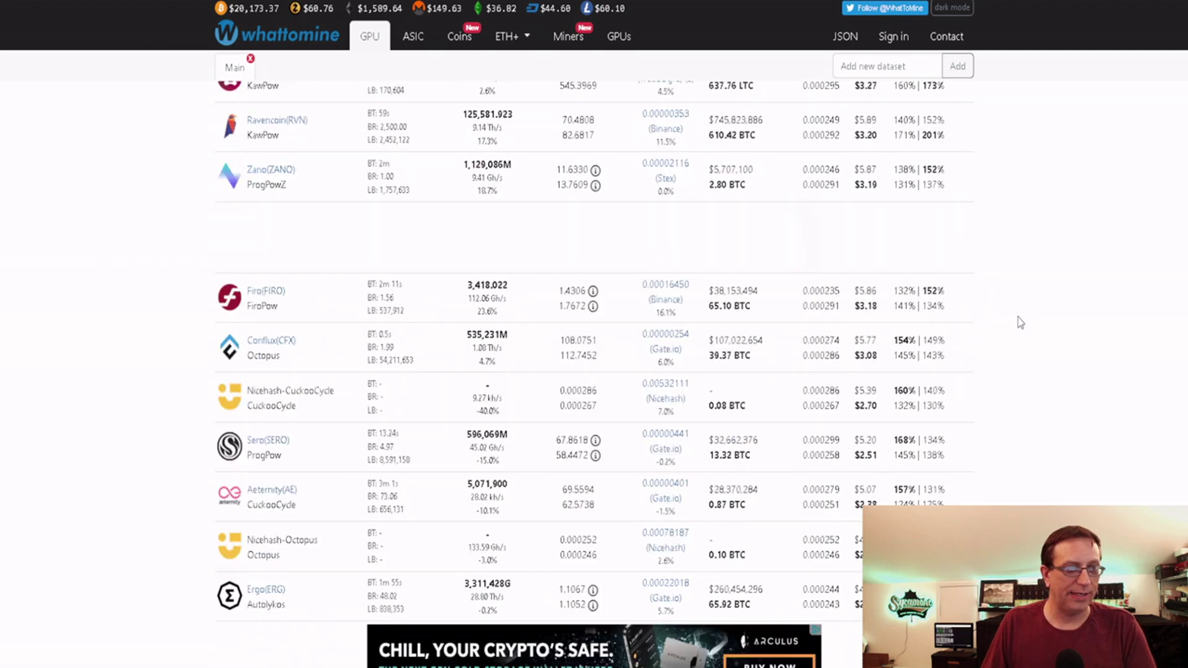
pyautogui.scroll(-1, 1020, 322)
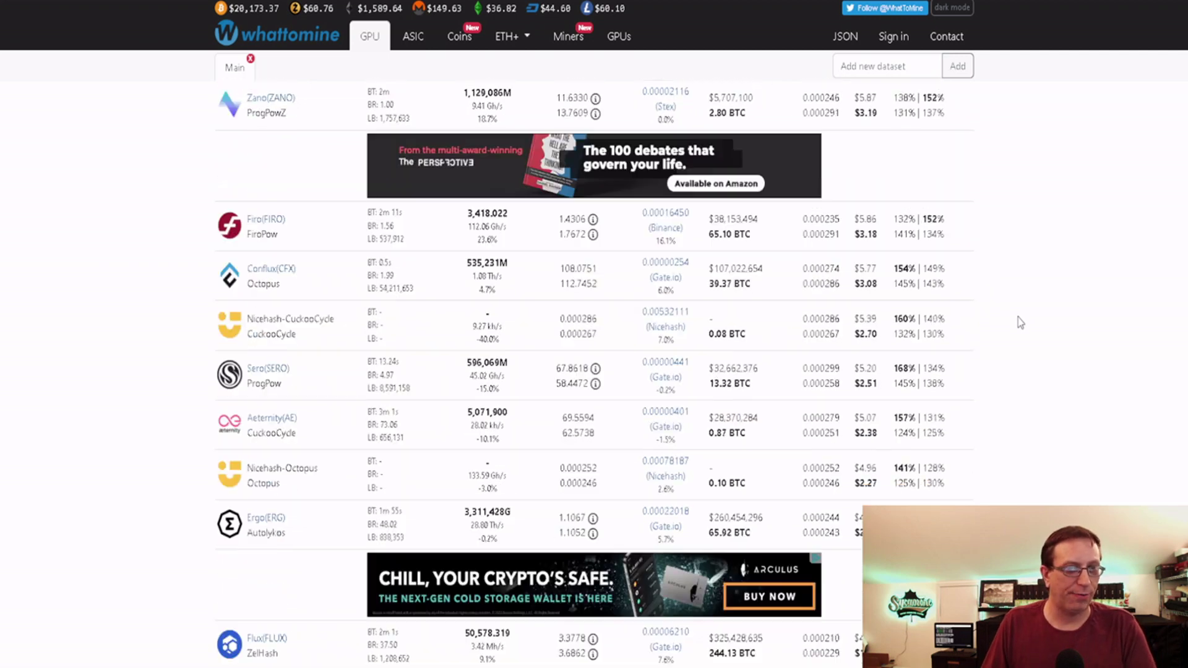
pyautogui.scroll(-2, 1017, 319)
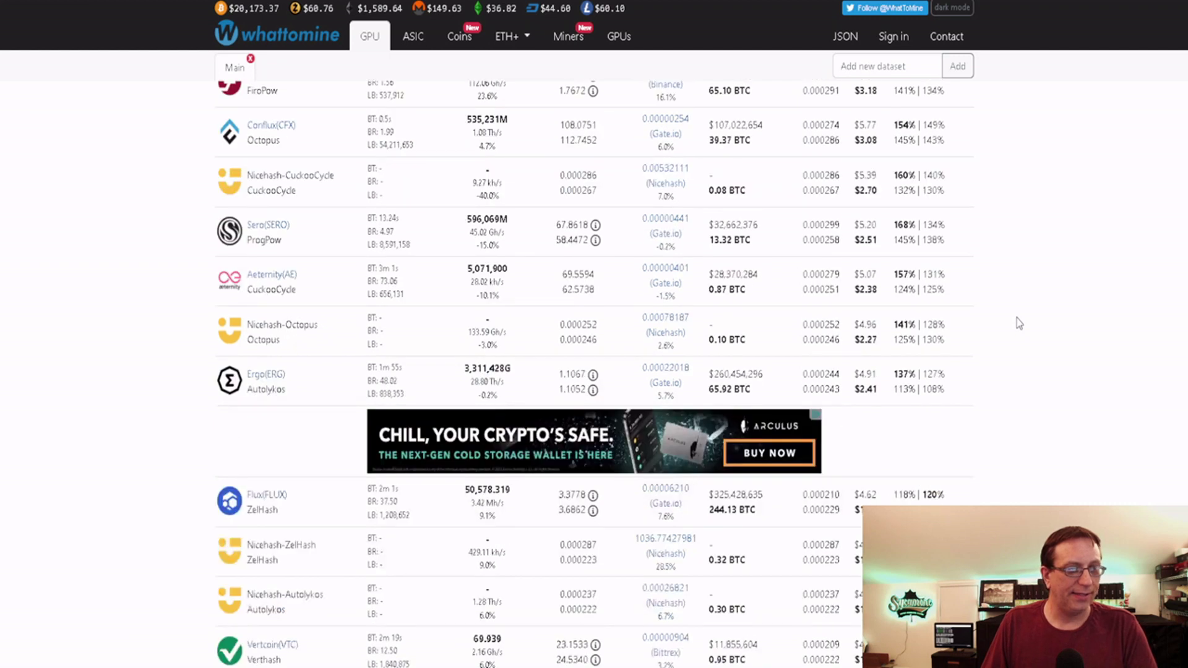
pyautogui.scroll(-3, 1016, 317)
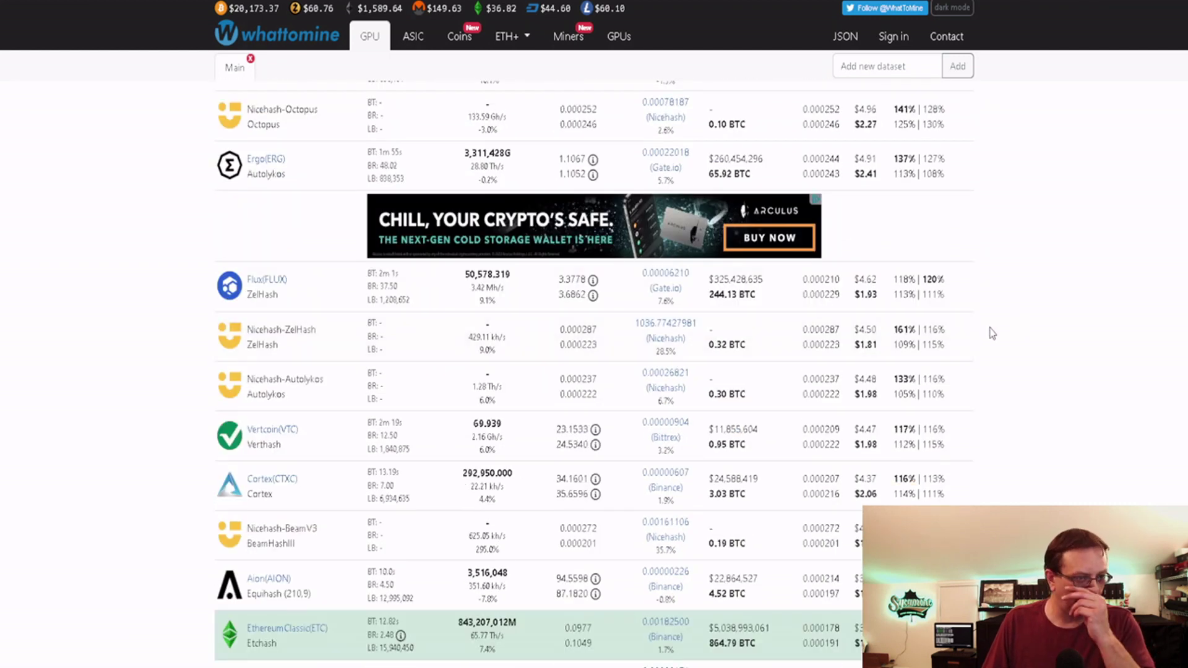
pyautogui.scroll(-3, 1015, 323)
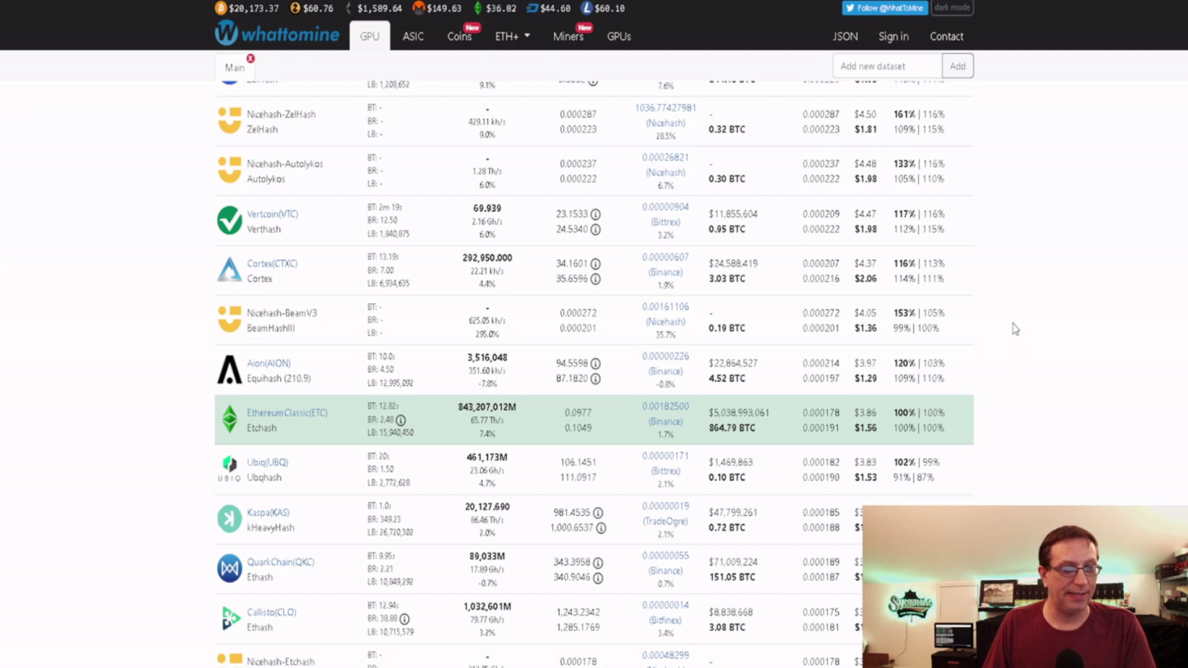
pyautogui.scroll(-3, 1015, 329)
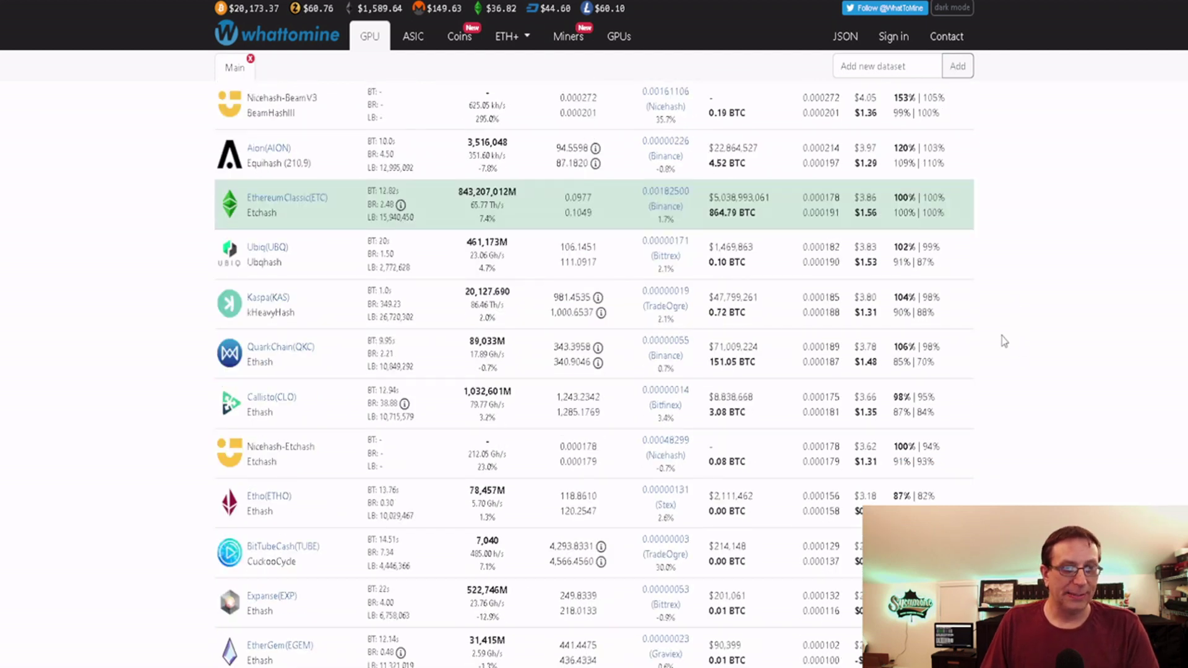
pyautogui.scroll(-3, 987, 400)
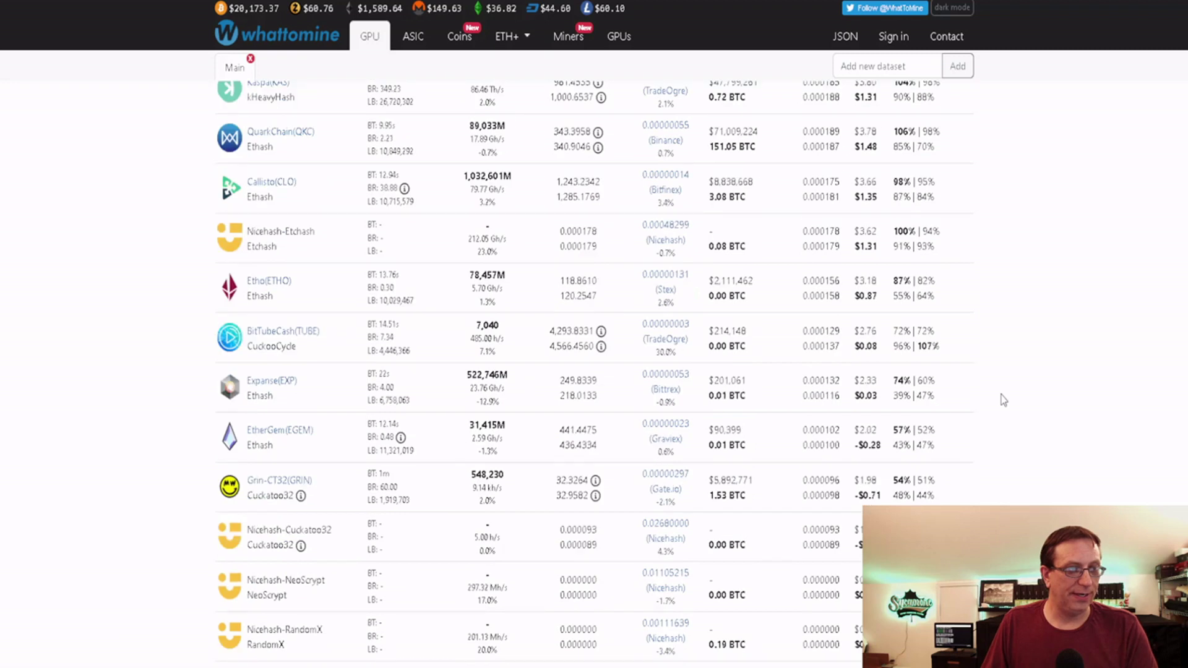
pyautogui.scroll(-2, 1002, 398)
pyautogui.scroll(-1, 1002, 400)
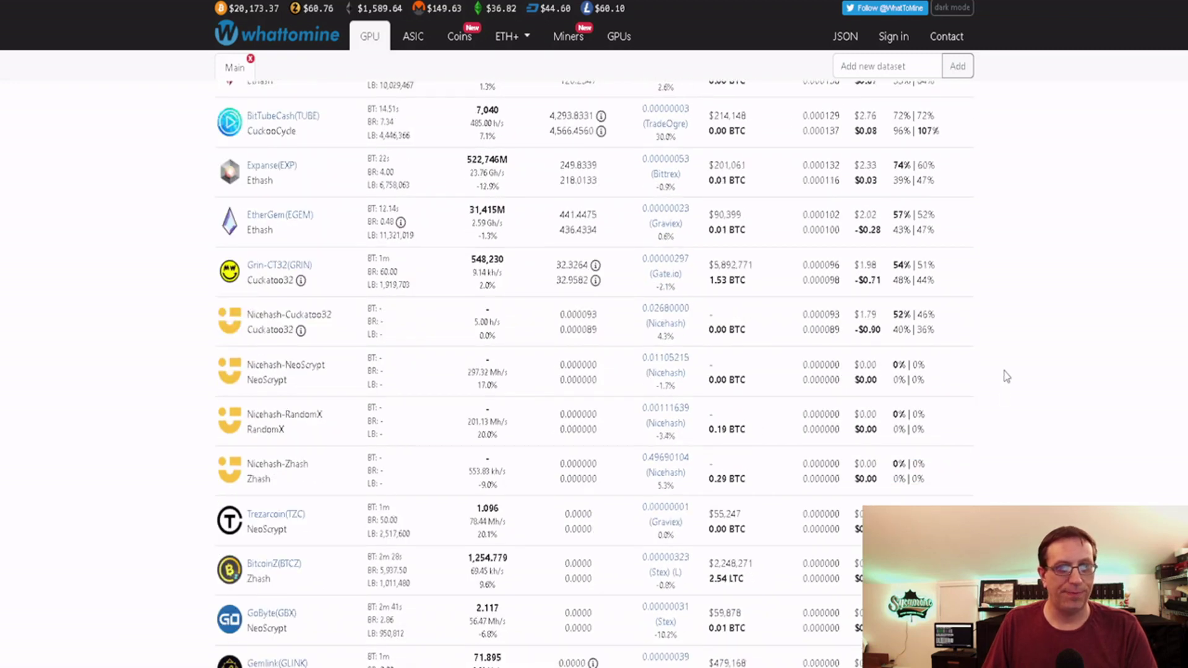
pyautogui.scroll(14, 1006, 375)
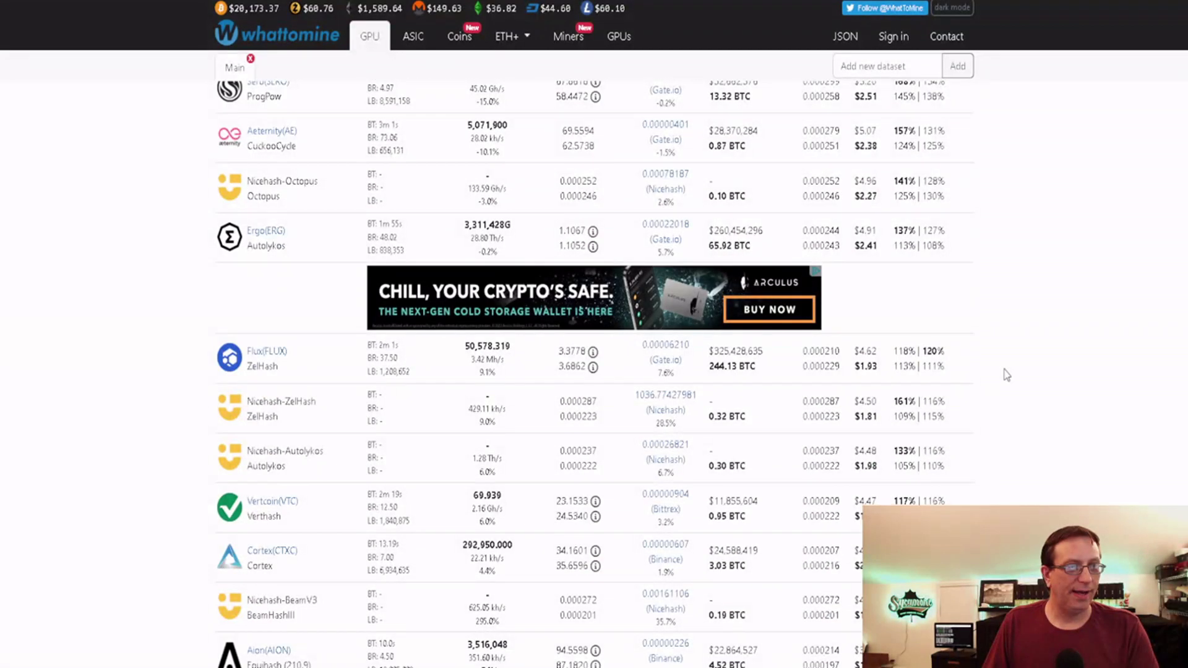
pyautogui.scroll(6, 1006, 375)
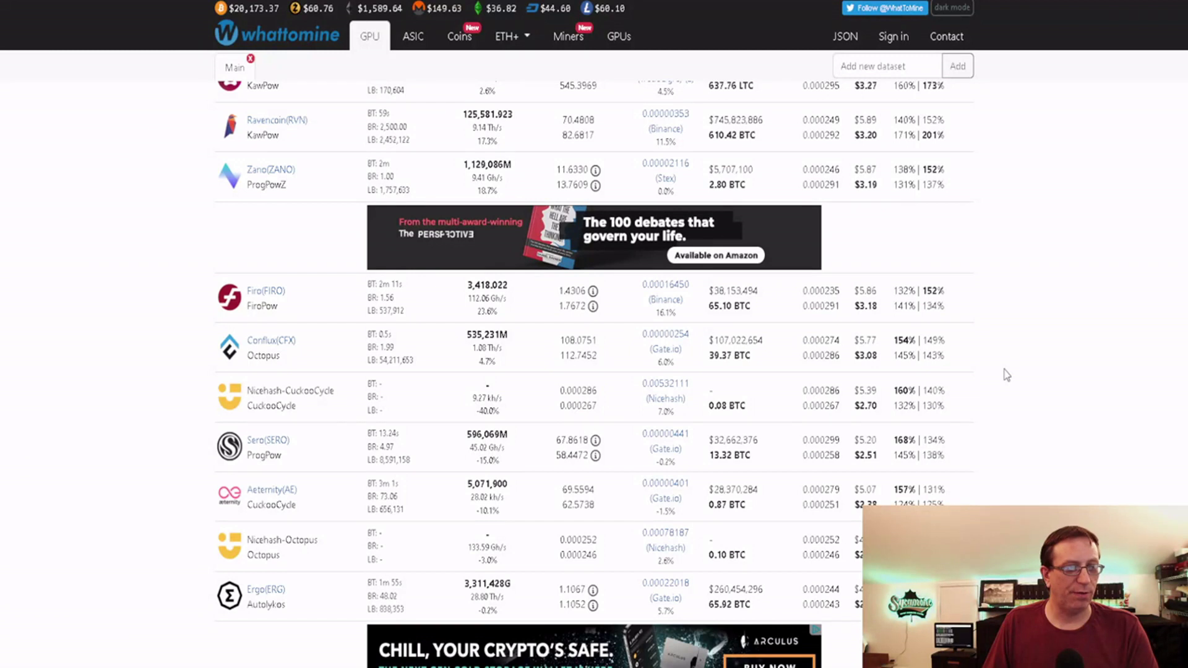
pyautogui.scroll(5, 1005, 375)
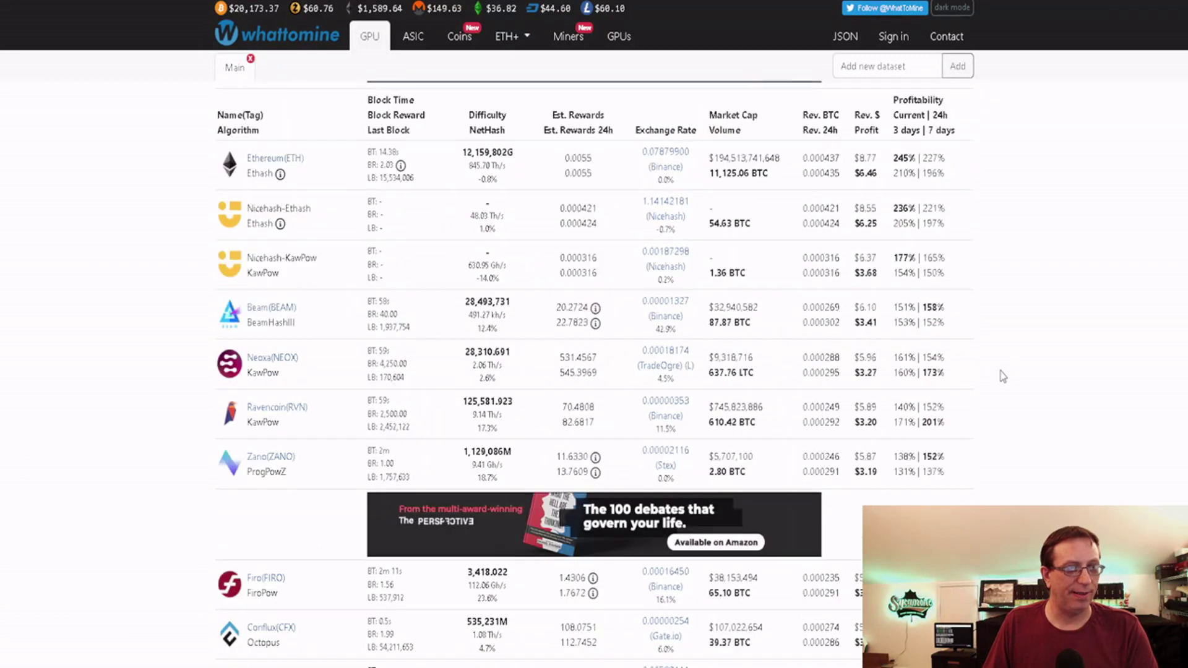
pyautogui.scroll(2, 1005, 376)
pyautogui.scroll(-2, 1008, 377)
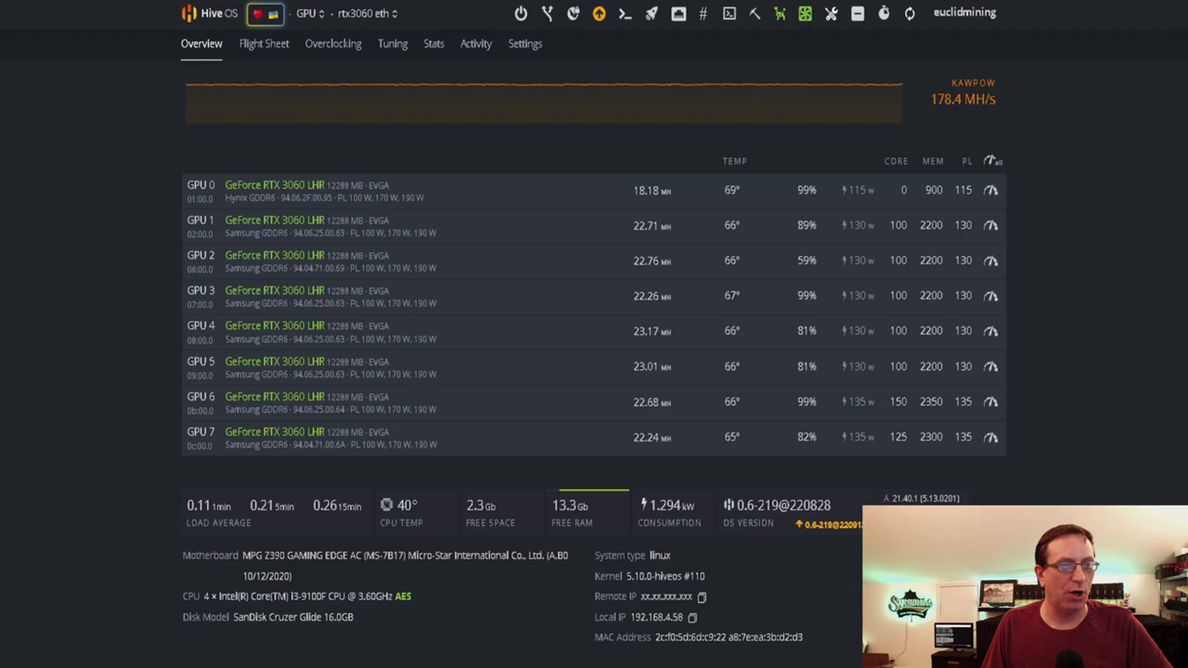
# Switch back to Hive OS, open the 1,000,000 worker in the GPU farm and examine its KawPow hashrate chart and card statistics.
pyautogui.scroll(3, 224, 380)
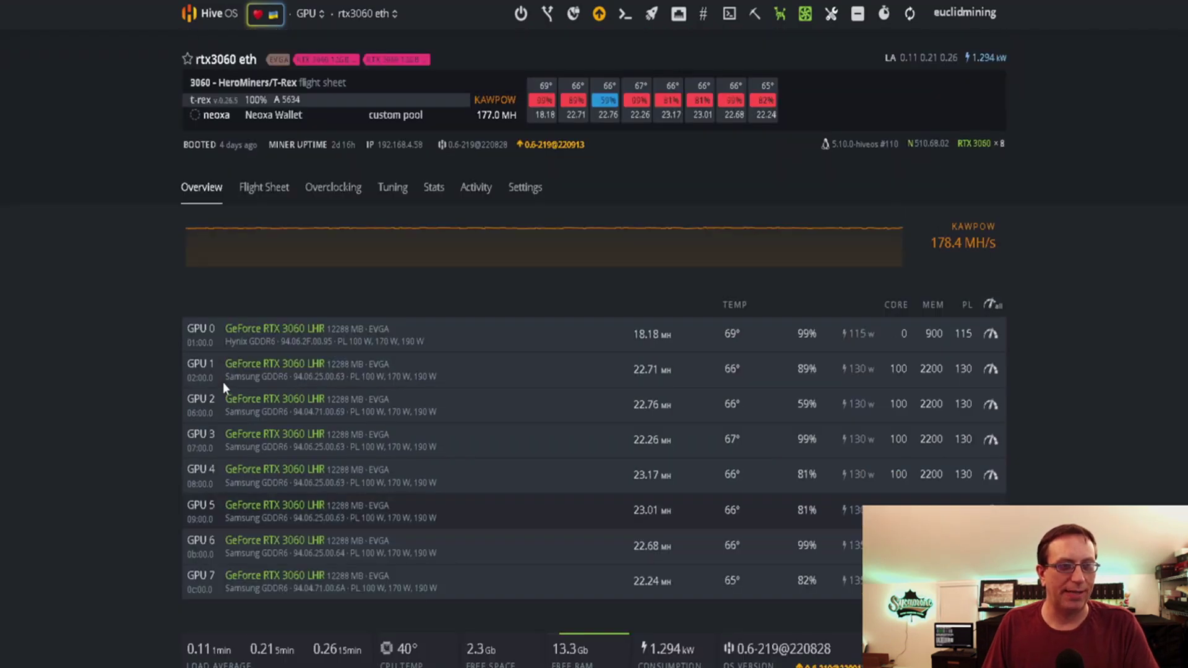
pyautogui.click(264, 14)
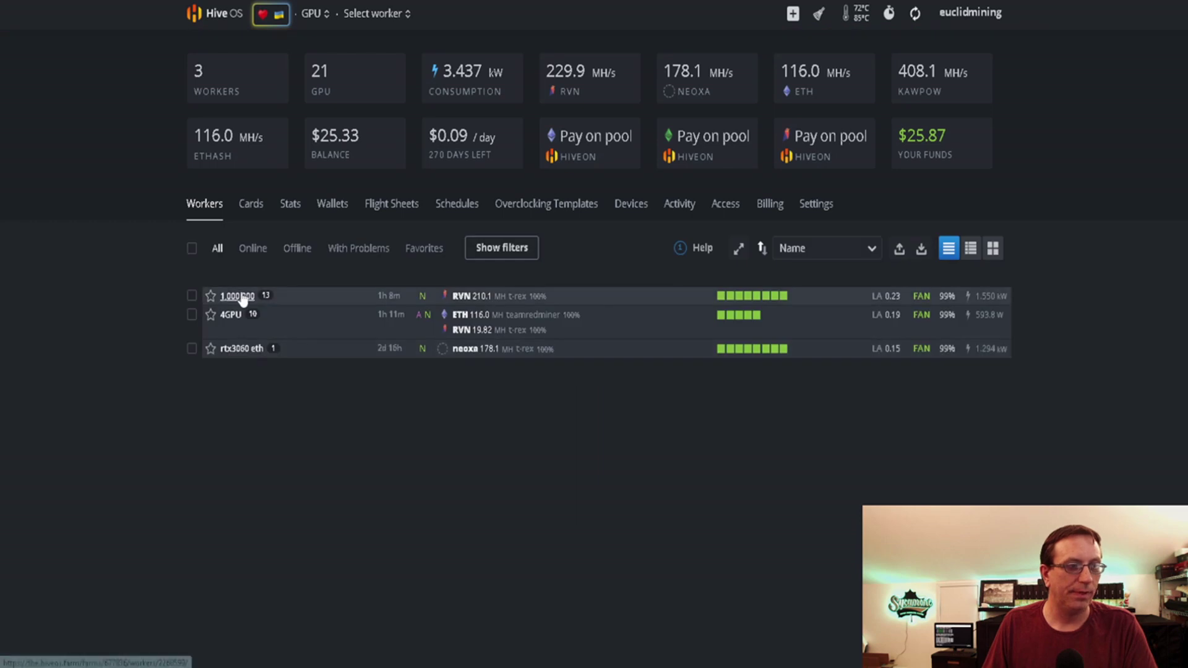
pyautogui.click(240, 296)
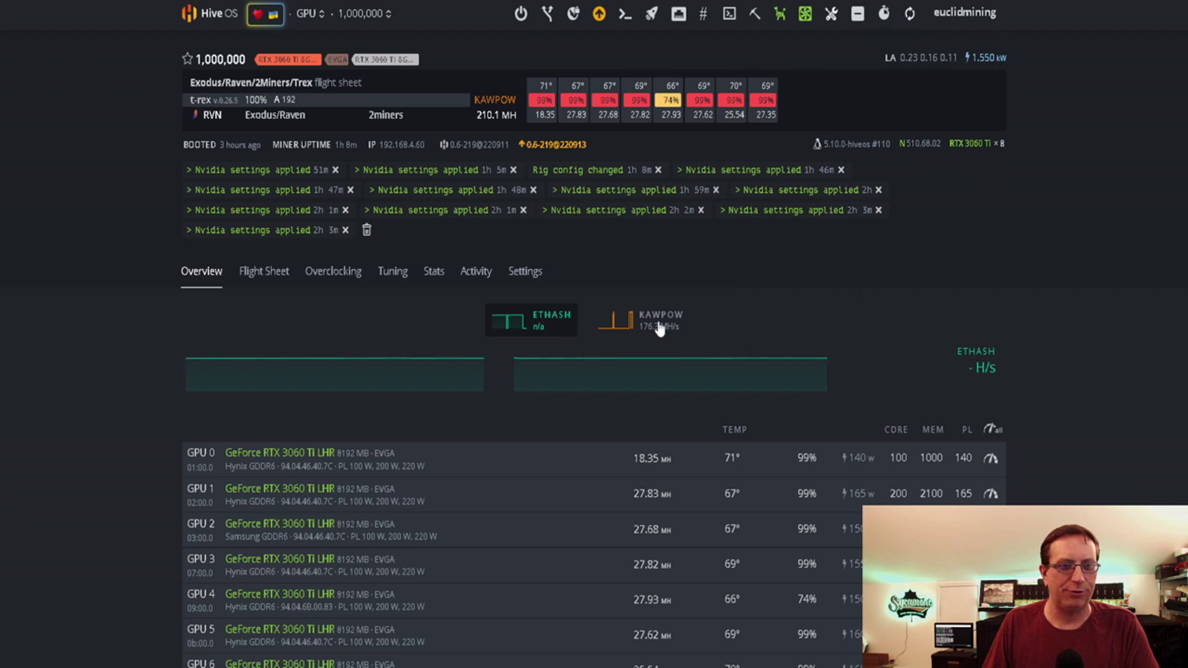
pyautogui.click(634, 319)
pyautogui.scroll(-2, 1094, 347)
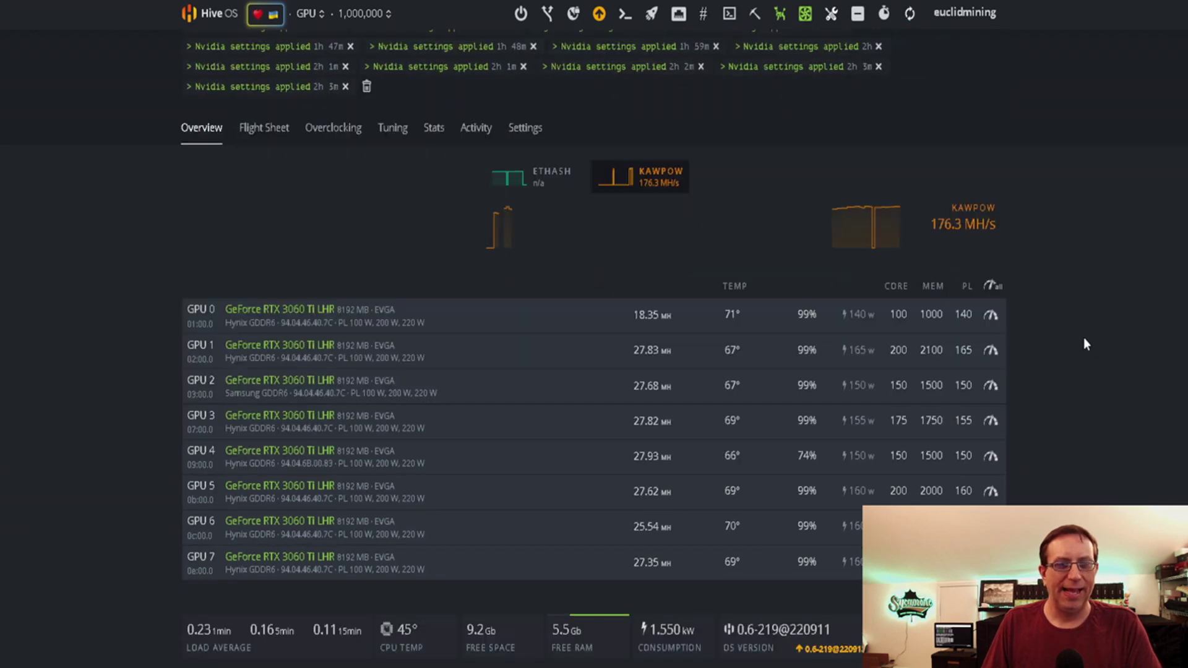
pyautogui.moveTo(842, 230)
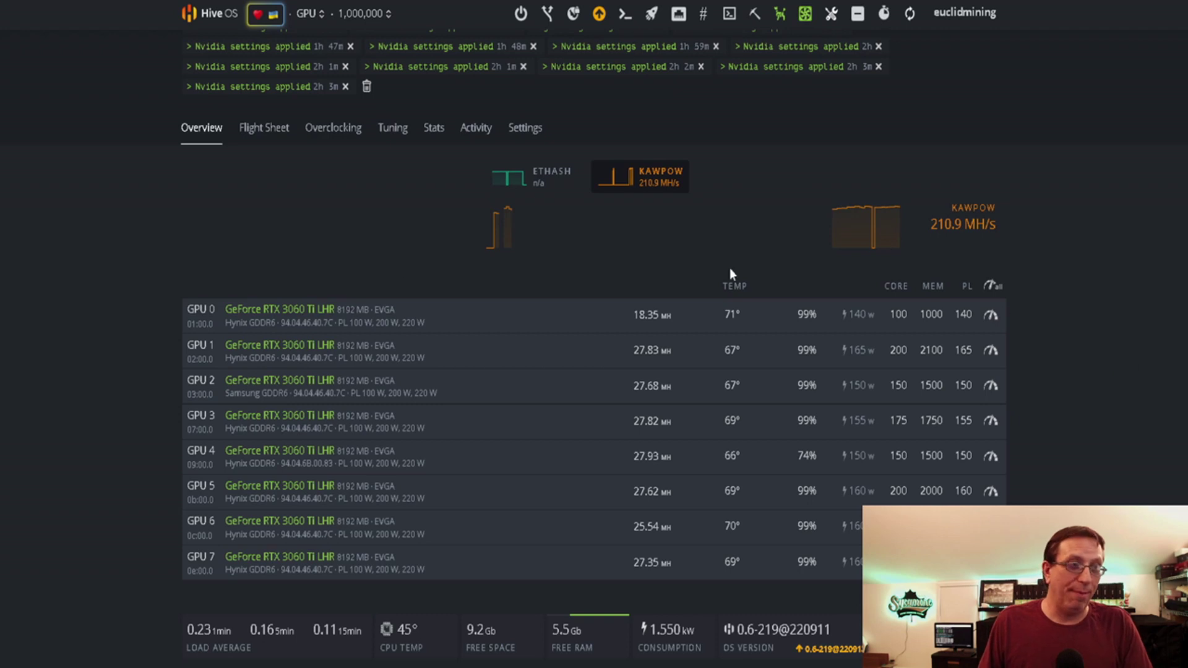
# Return to the Hive OS farms overview, then in WhatToMine replace the 3060L selection with eight 3060TiL cards and calculate their profitability.
pyautogui.scroll(3, 271, 247)
pyautogui.click(214, 16)
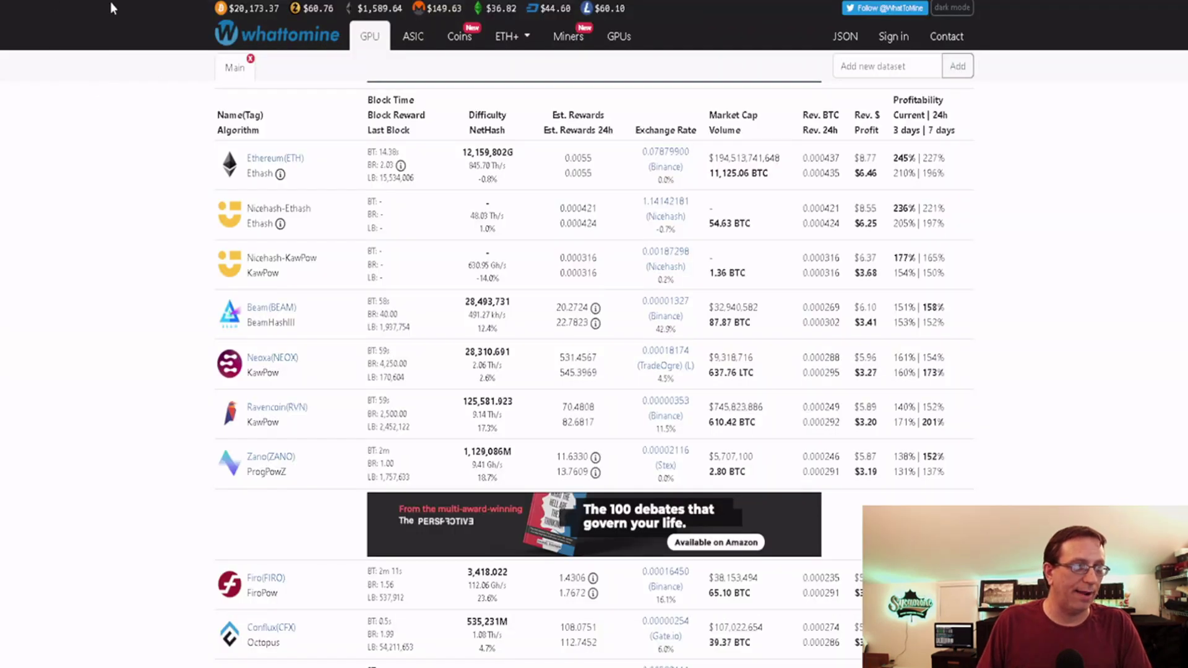
pyautogui.click(259, 171)
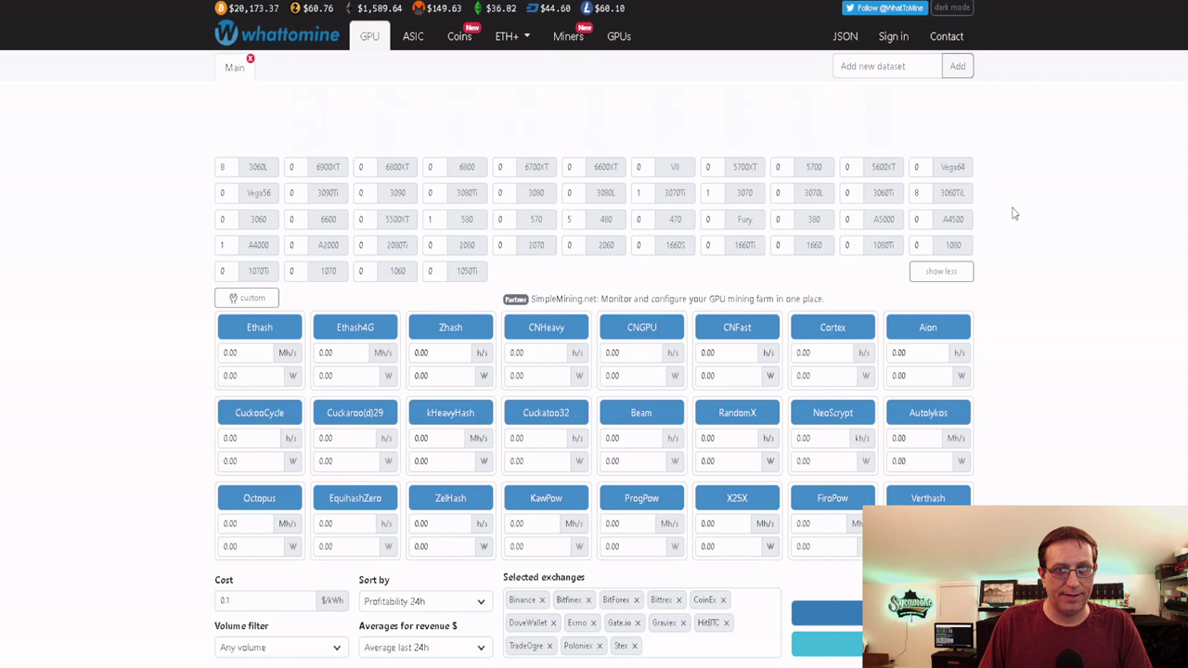
pyautogui.click(964, 197)
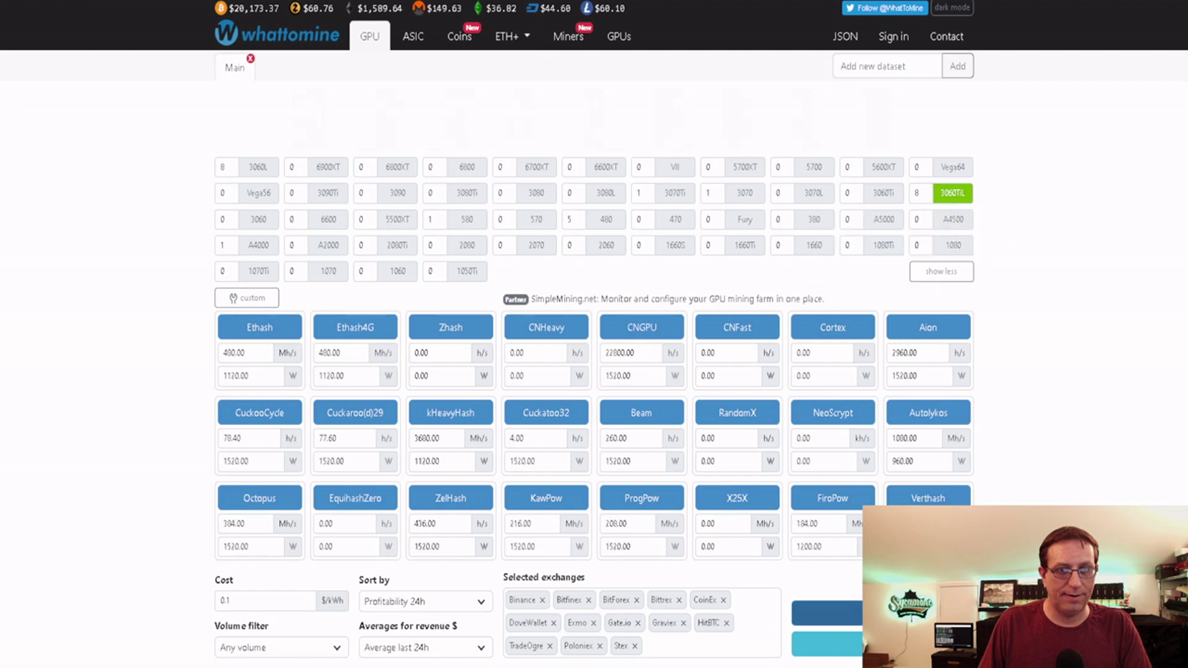
pyautogui.click(829, 613)
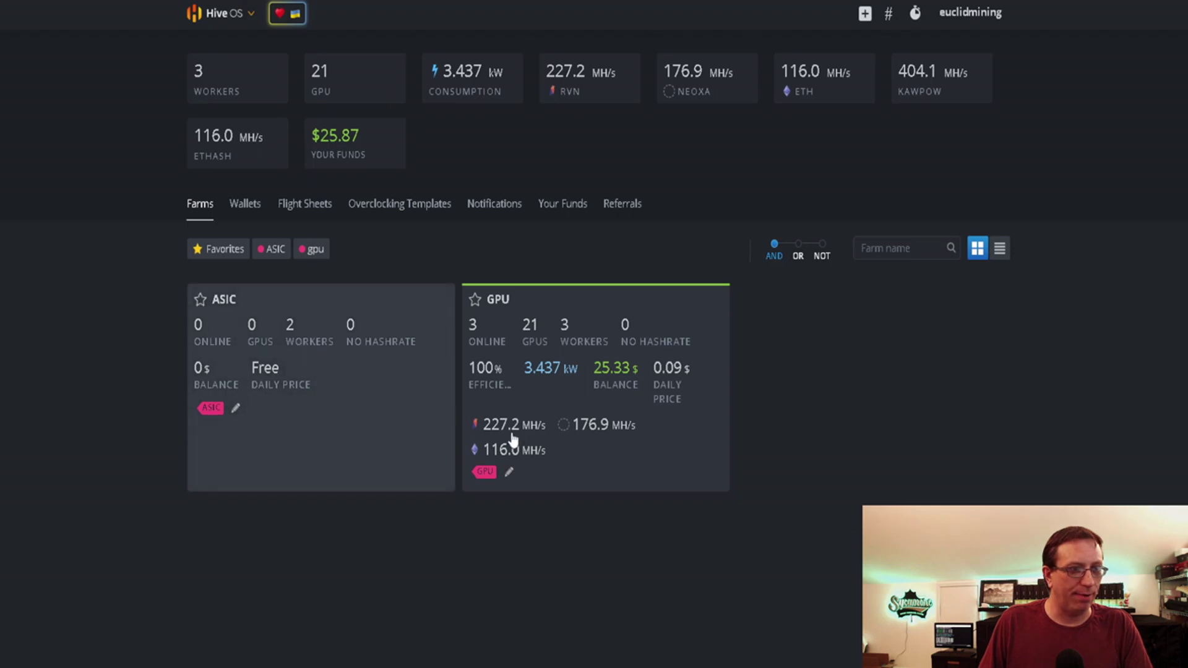
# In Hive OS, reopen the 1,000,000 worker from the GPU farm to check its current mining statistics.
pyautogui.click(493, 406)
pyautogui.click(236, 296)
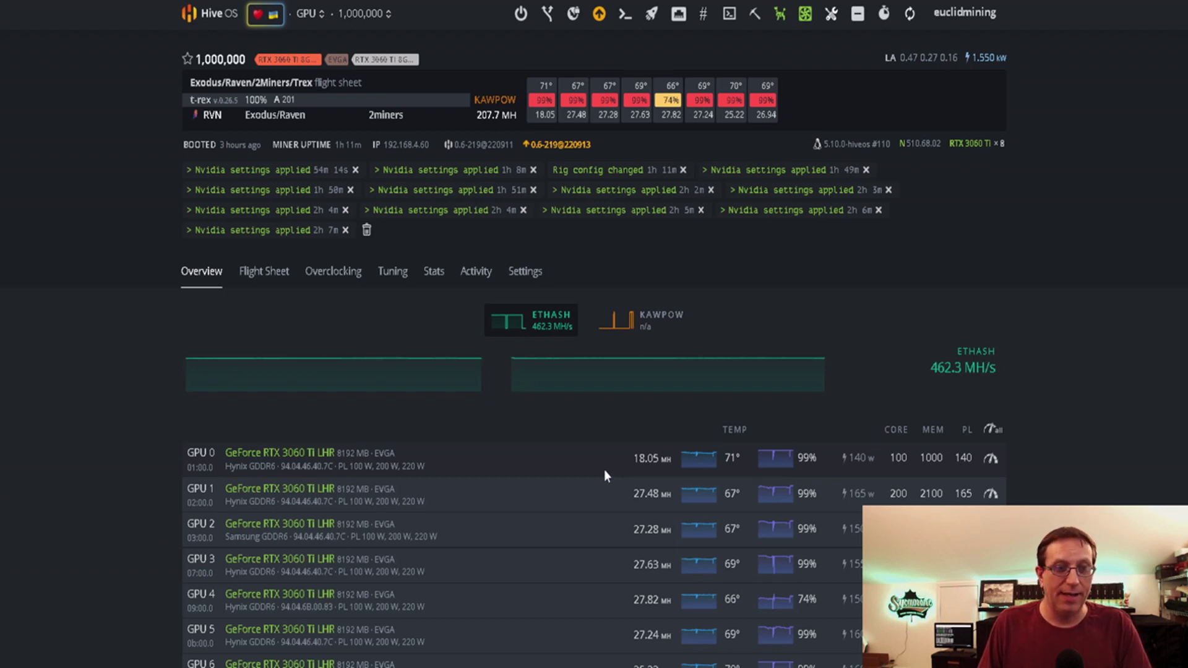
# Switch to WhatToMine and examine the 3060TiL coin list, comparing the revenue and profit of Ethereum alternatives.
pyautogui.scroll(-1, 604, 474)
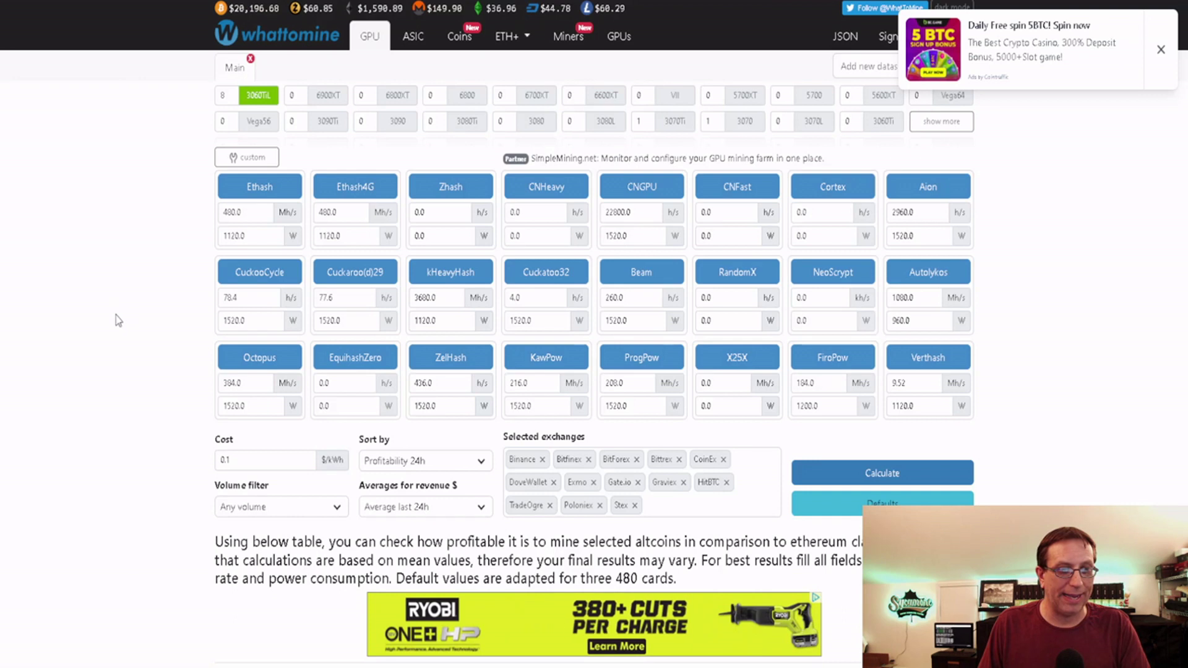
pyautogui.scroll(-8, 121, 321)
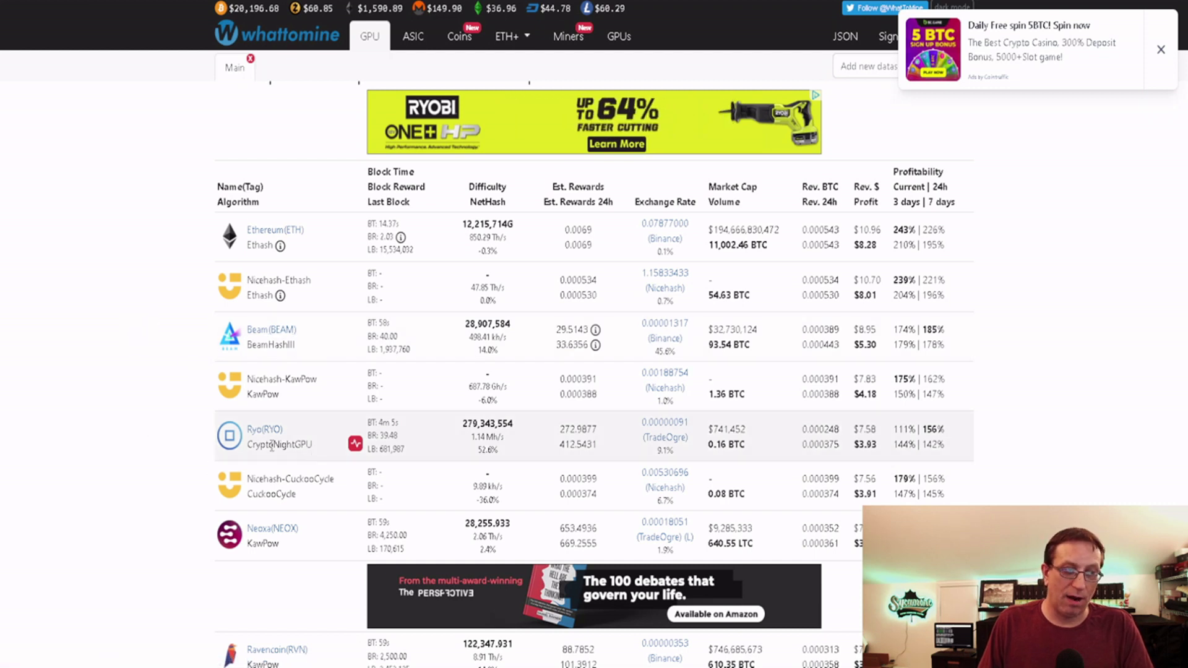
pyautogui.scroll(-3, 126, 426)
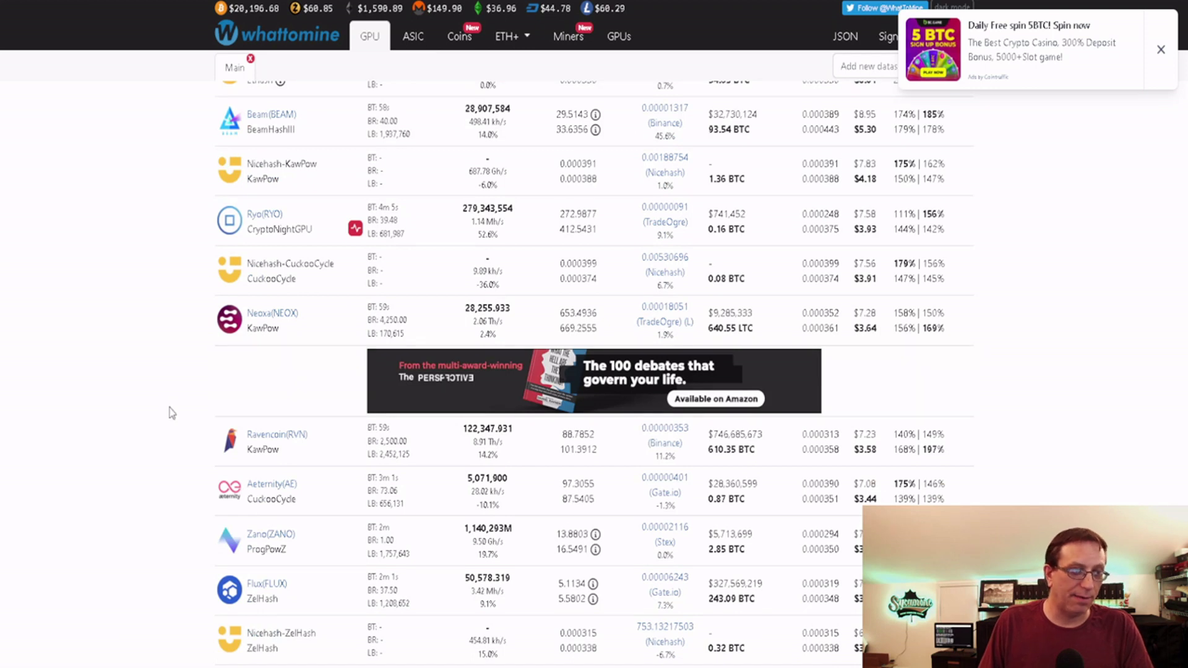
pyautogui.scroll(-2, 159, 419)
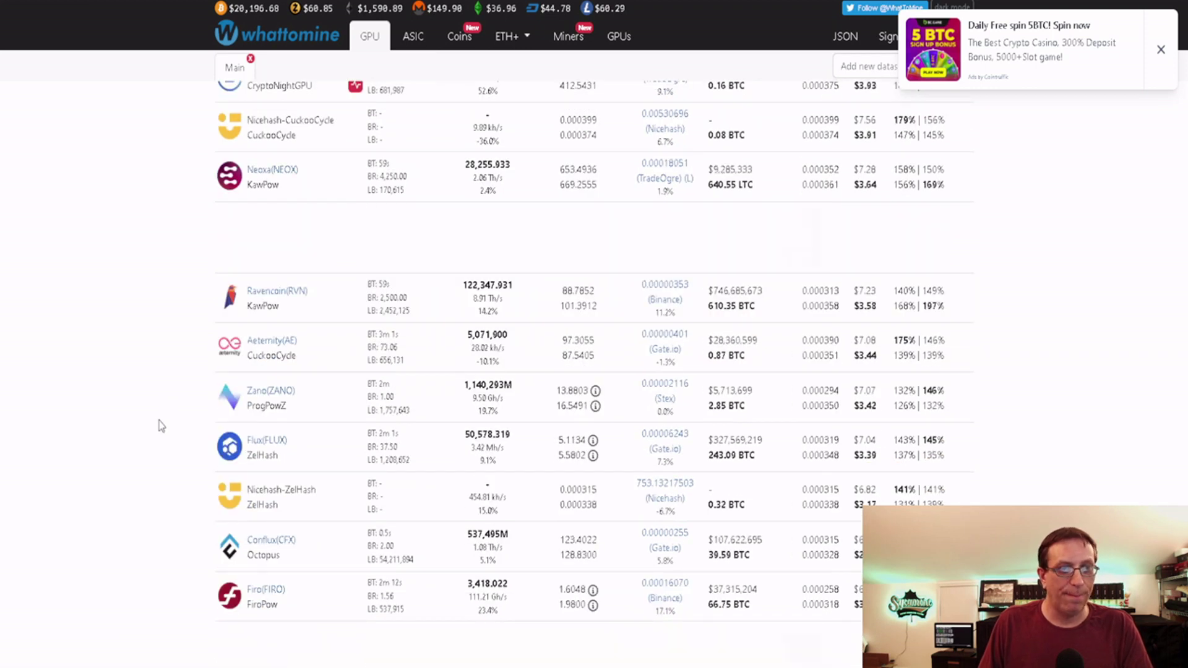
pyautogui.scroll(1, 160, 425)
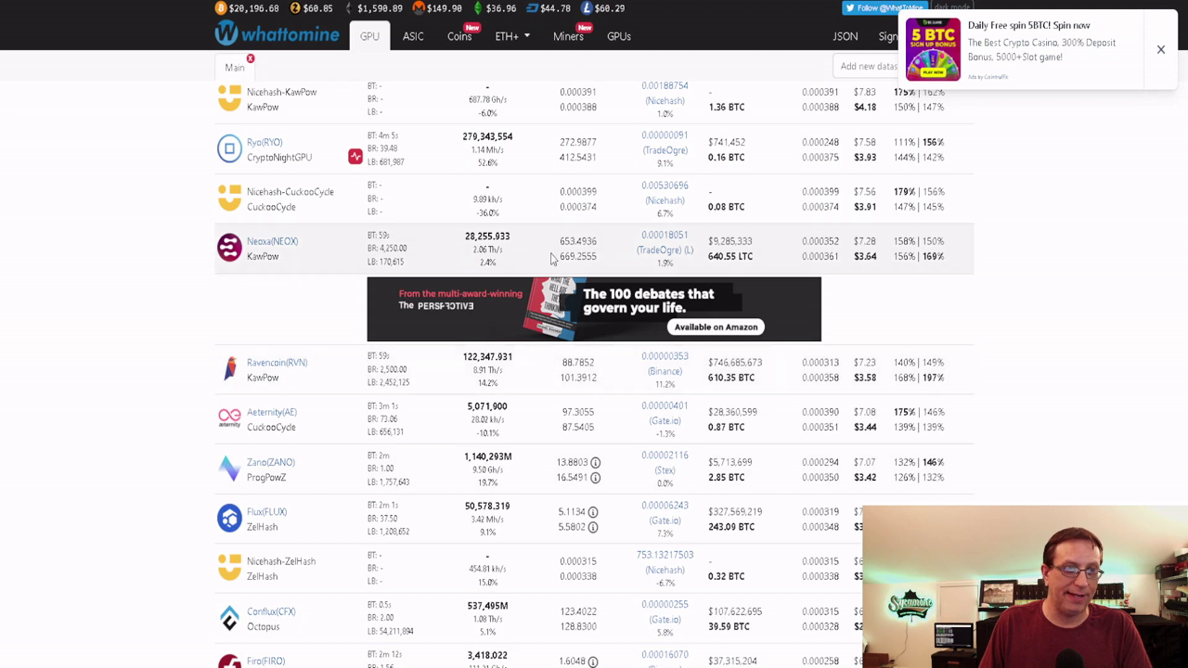
pyautogui.scroll(-3, 126, 441)
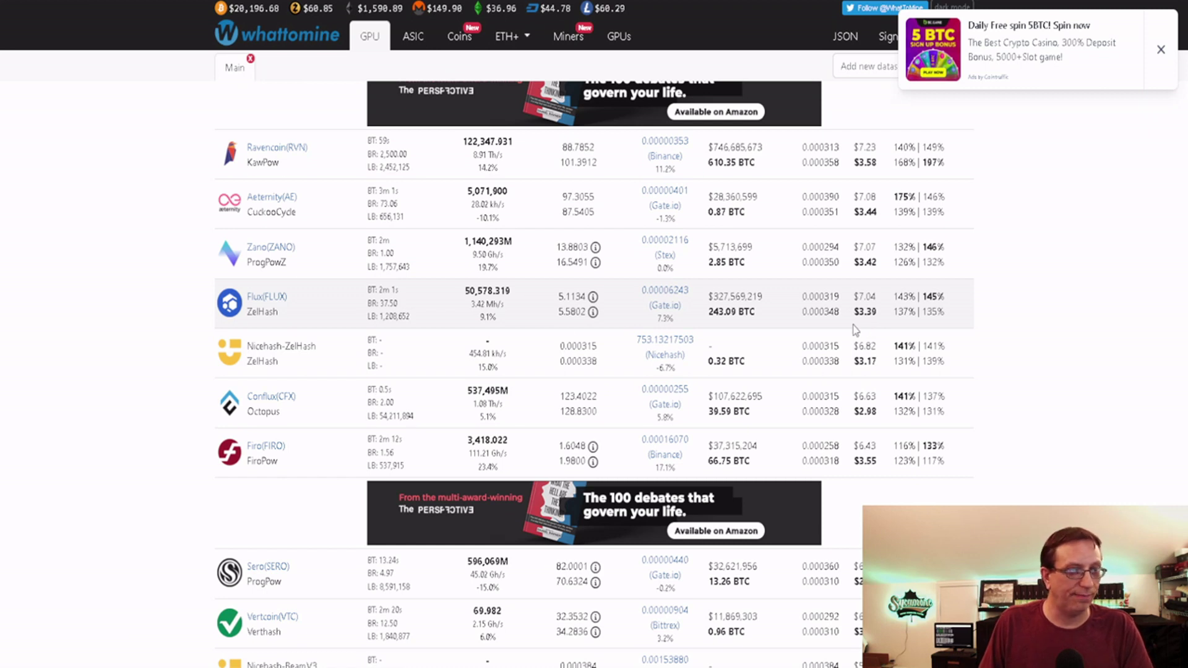
pyautogui.scroll(-1, 138, 439)
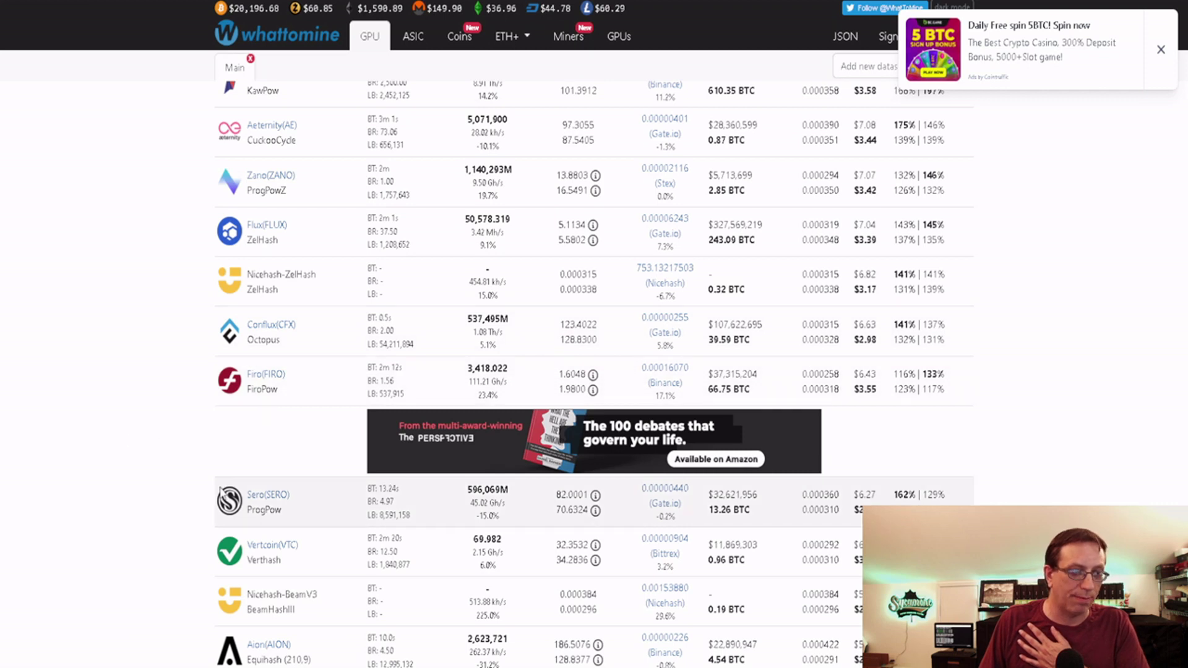
# Examine the lower-ranked coins in the 3060TiL list, from Firo past Ethereum Classic to the unprofitable entries.
pyautogui.scroll(-3, 125, 415)
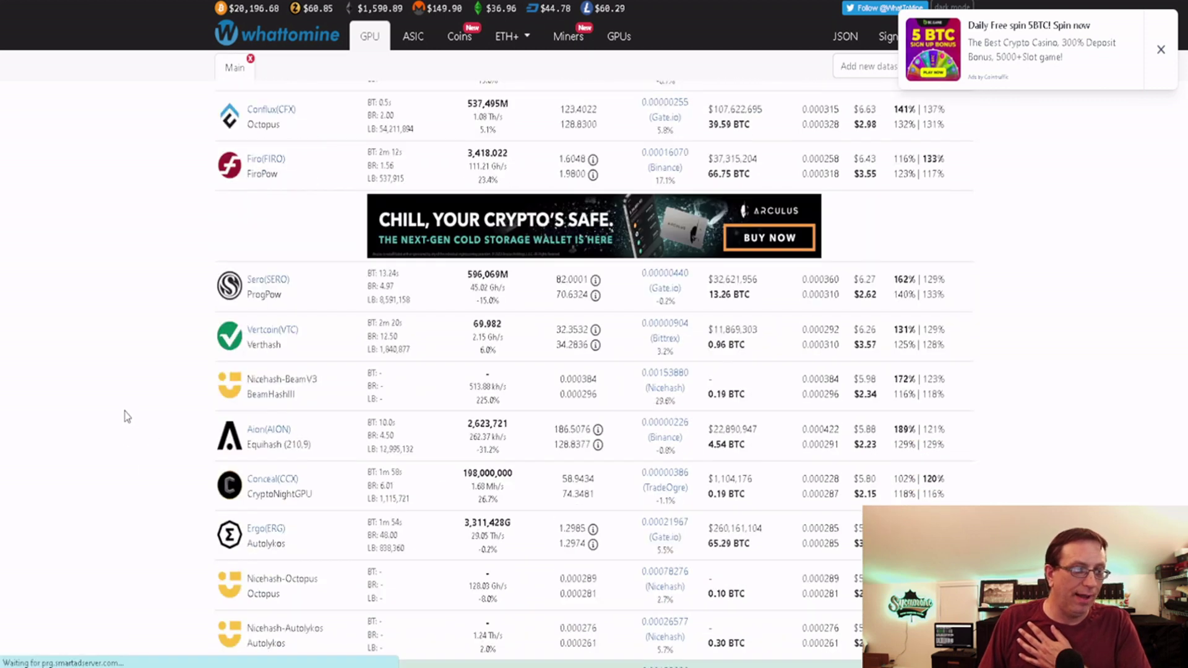
pyautogui.scroll(-1, 123, 411)
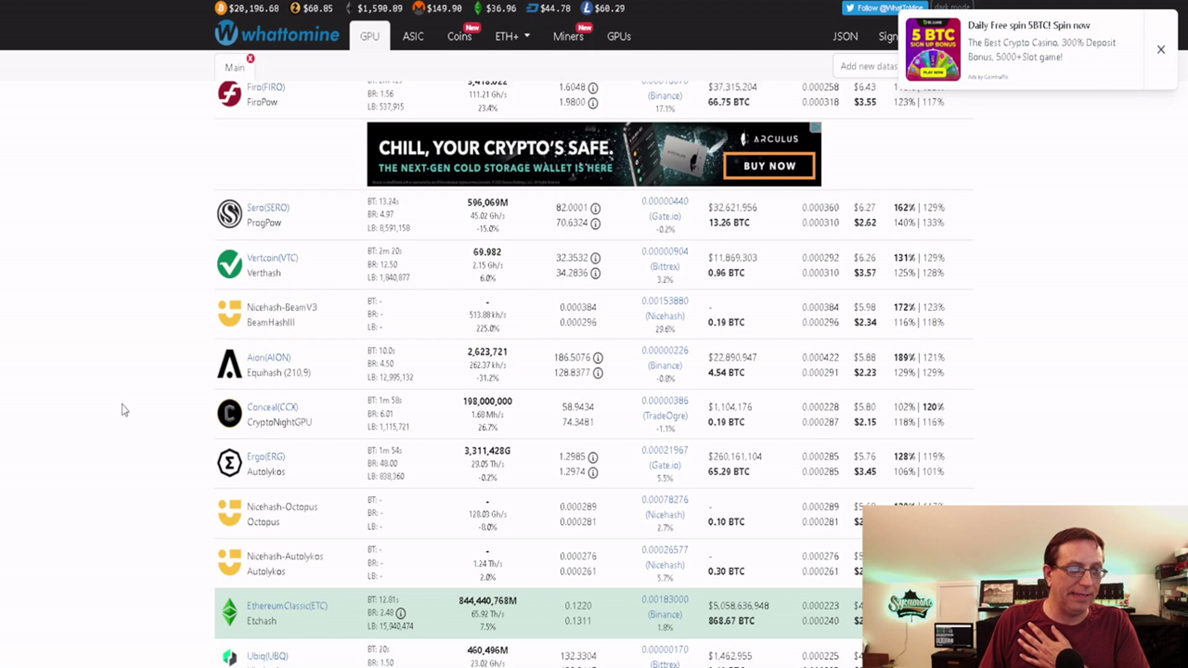
pyautogui.scroll(-1, 121, 410)
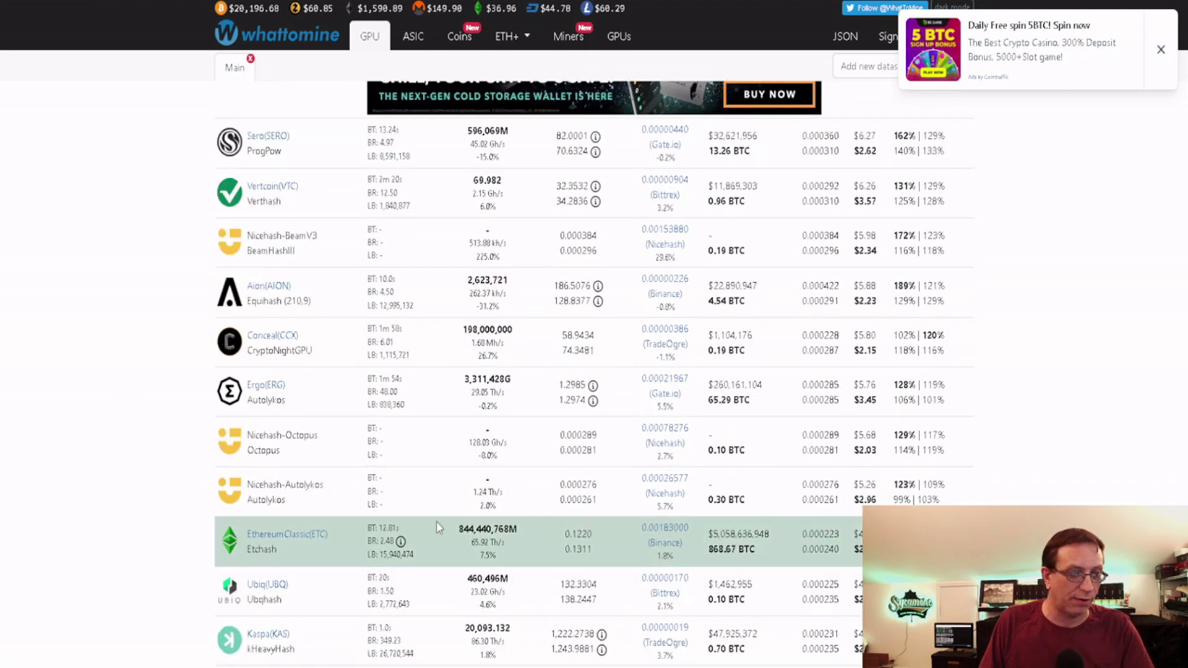
pyautogui.scroll(-4, 132, 458)
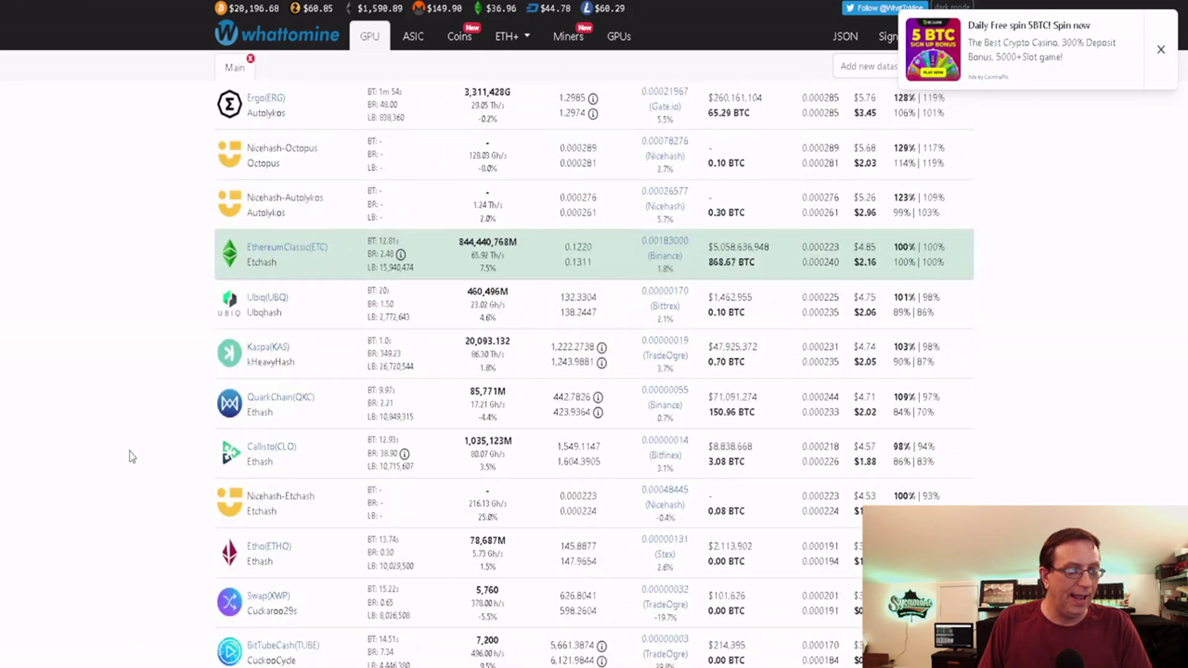
pyautogui.scroll(-3, 132, 457)
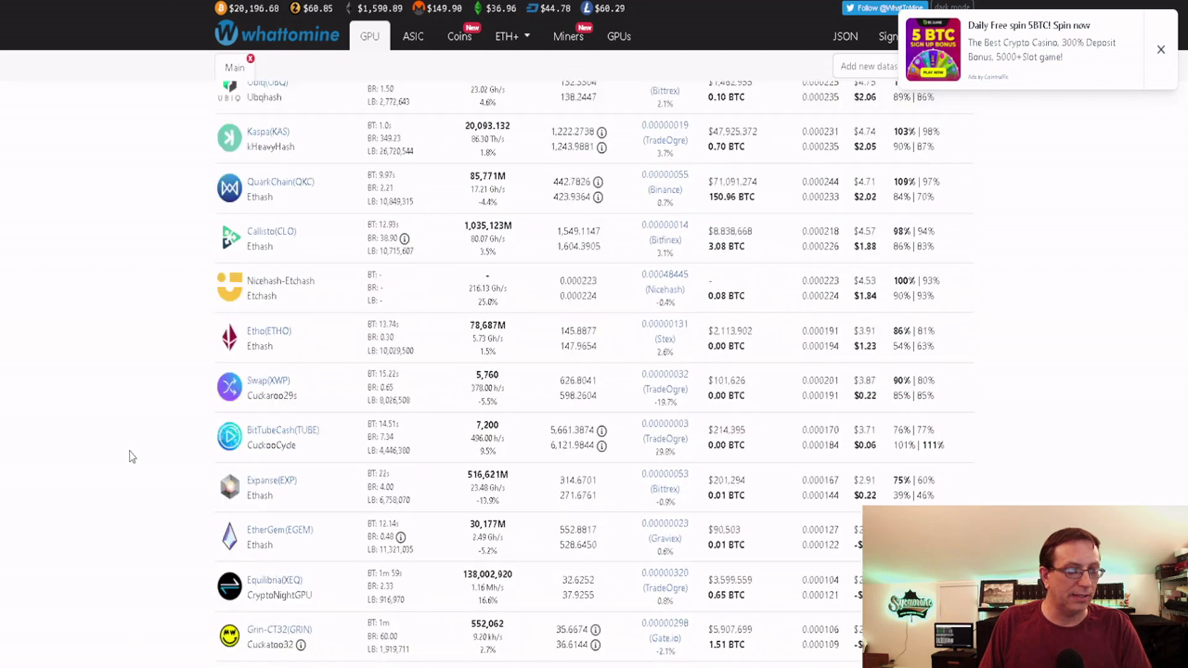
pyautogui.scroll(-1, 132, 458)
pyautogui.scroll(-1, 131, 457)
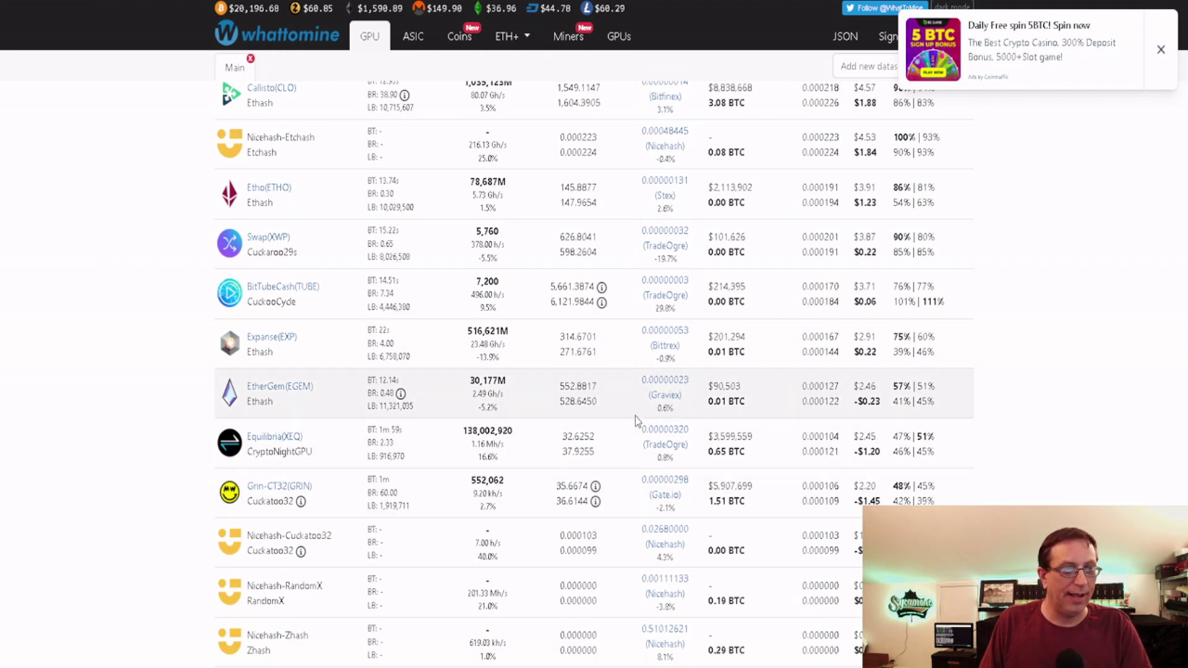
# Review the 3060TiL coin list back up from EtherGem through Ergo and Ravencoin to the highest-ranked coins.
pyautogui.scroll(4, 637, 420)
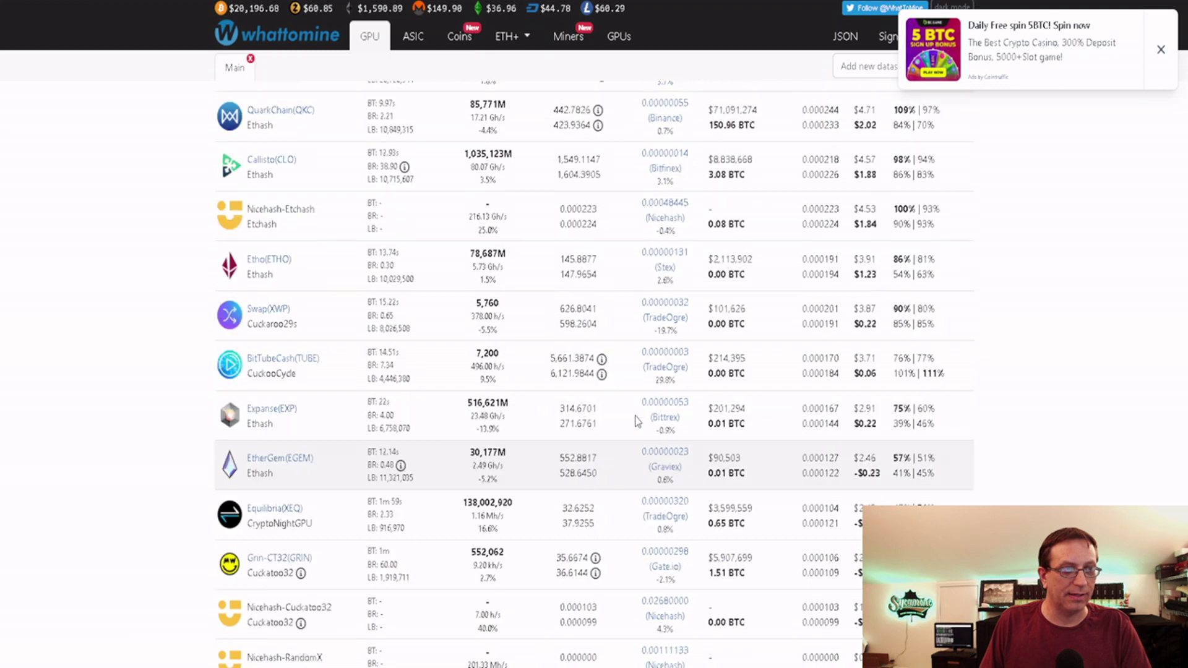
pyautogui.scroll(8, 636, 420)
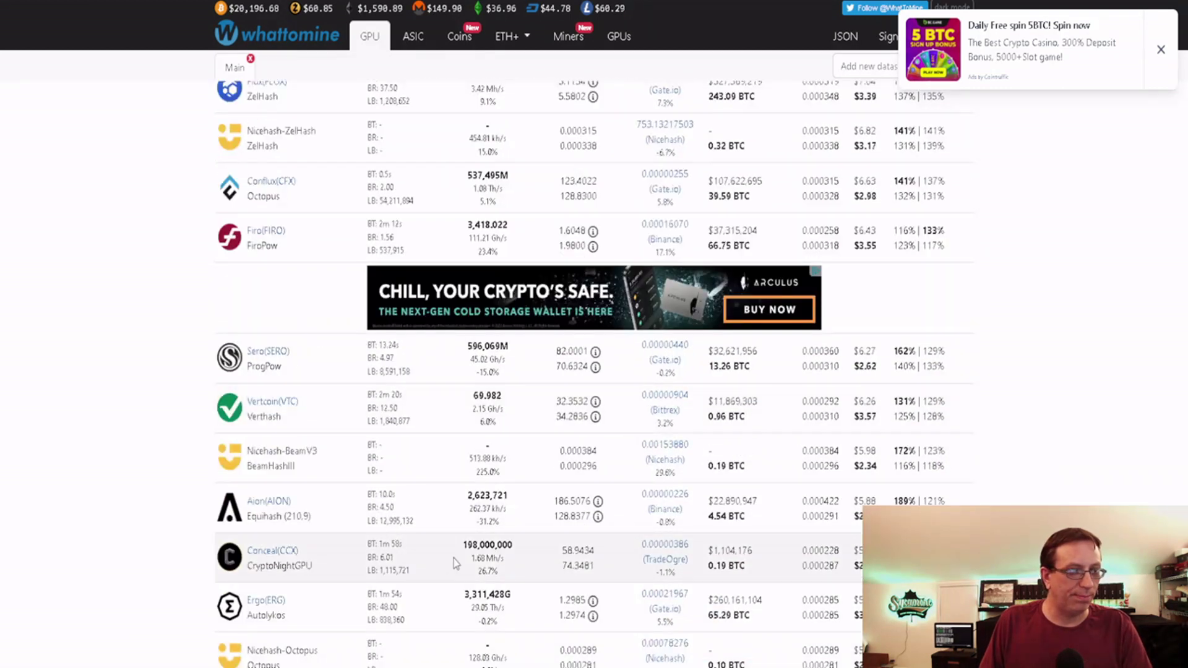
pyautogui.scroll(-1, 461, 547)
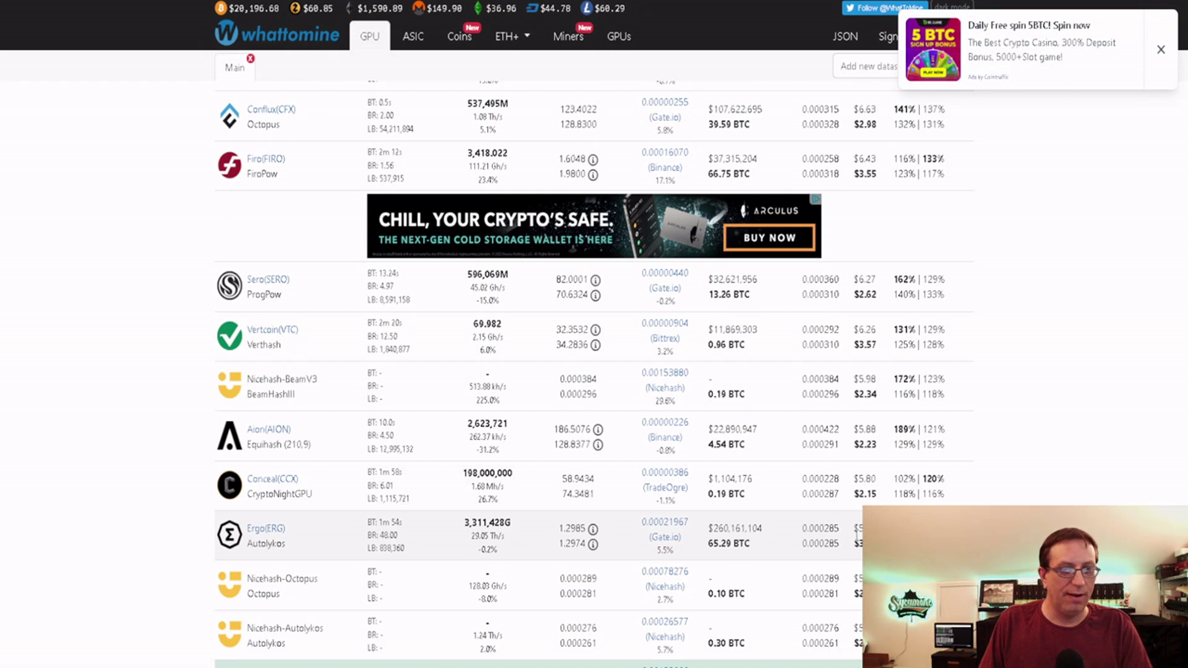
pyautogui.scroll(4, 767, 467)
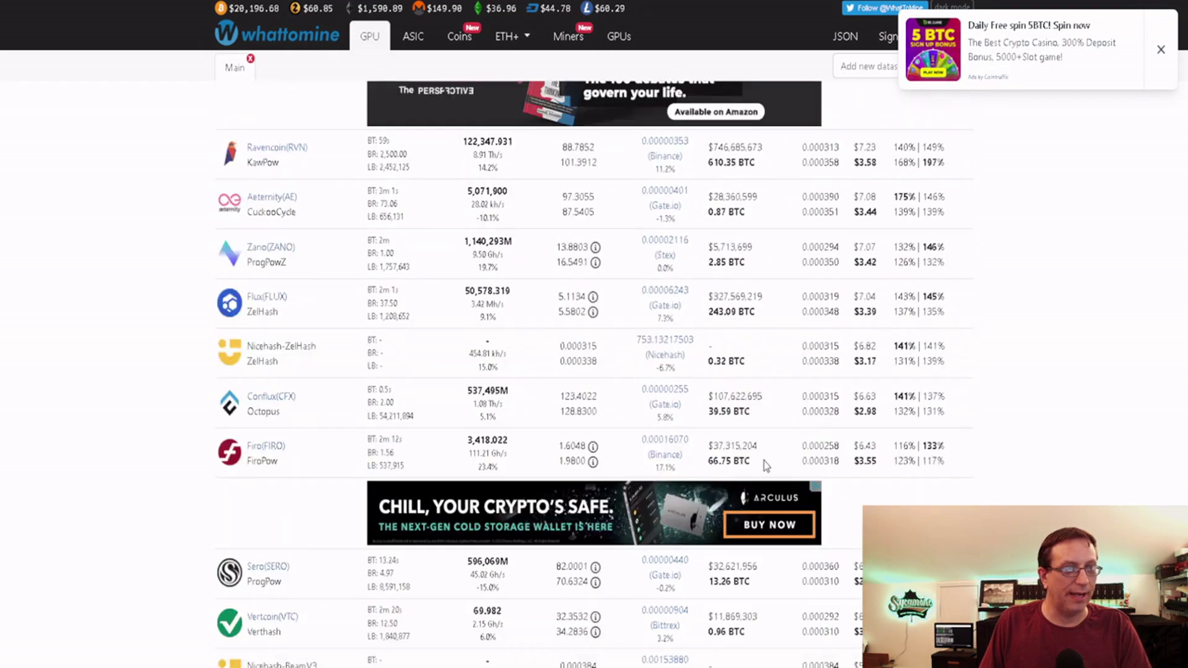
pyautogui.scroll(4, 766, 465)
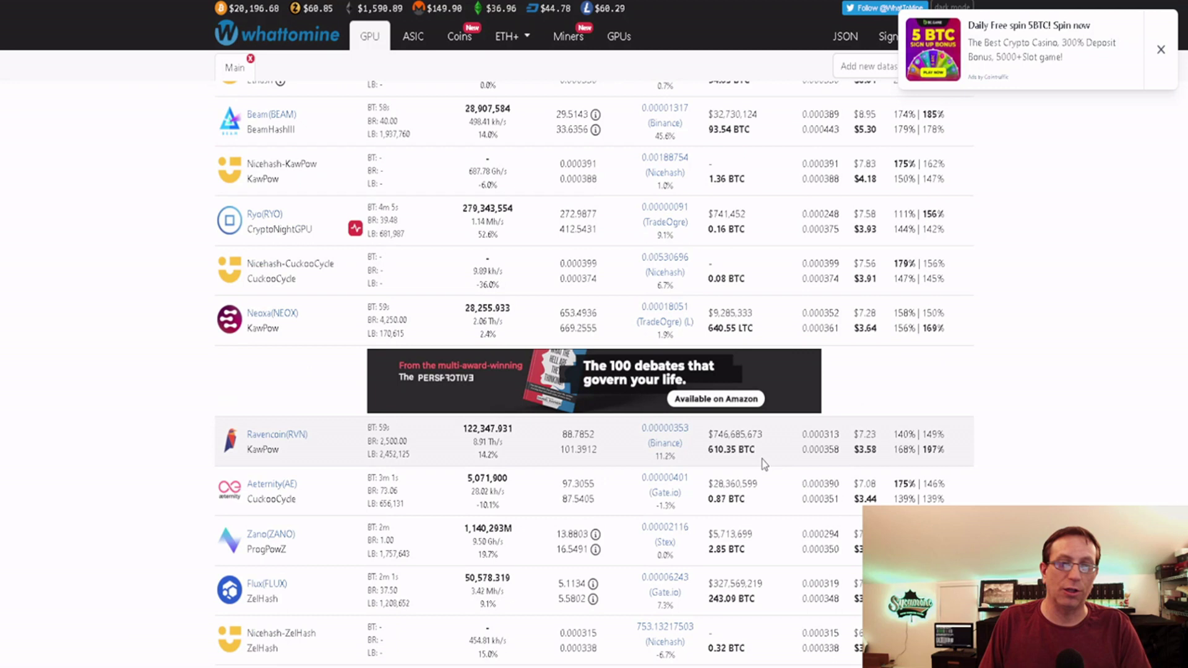
pyautogui.scroll(10, 762, 464)
pyautogui.scroll(2, 487, 440)
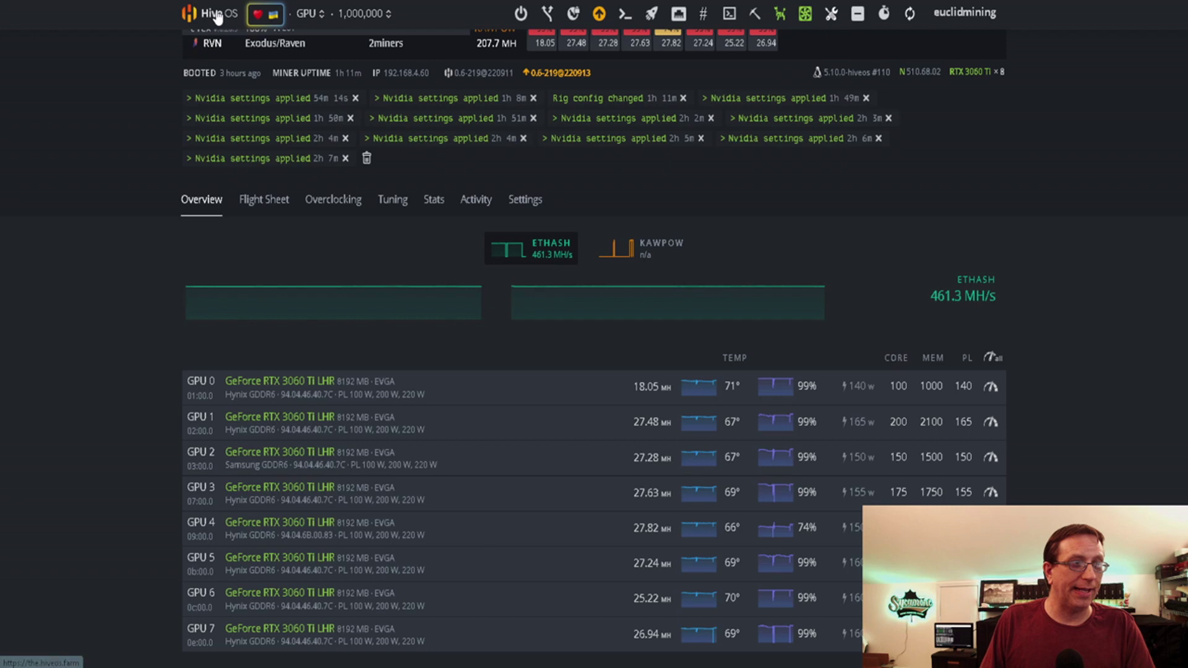
# Switch to Hive OS, view the global overclocking templates from the farms overview, and return to the farms list.
pyautogui.click(218, 14)
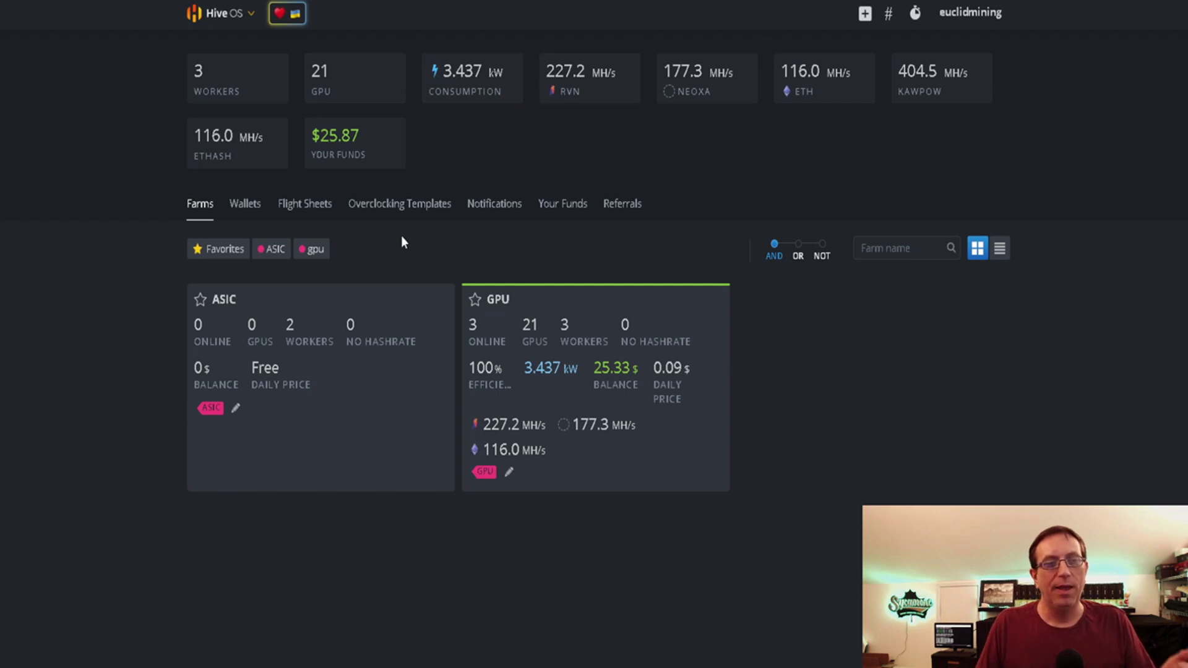
pyautogui.click(387, 210)
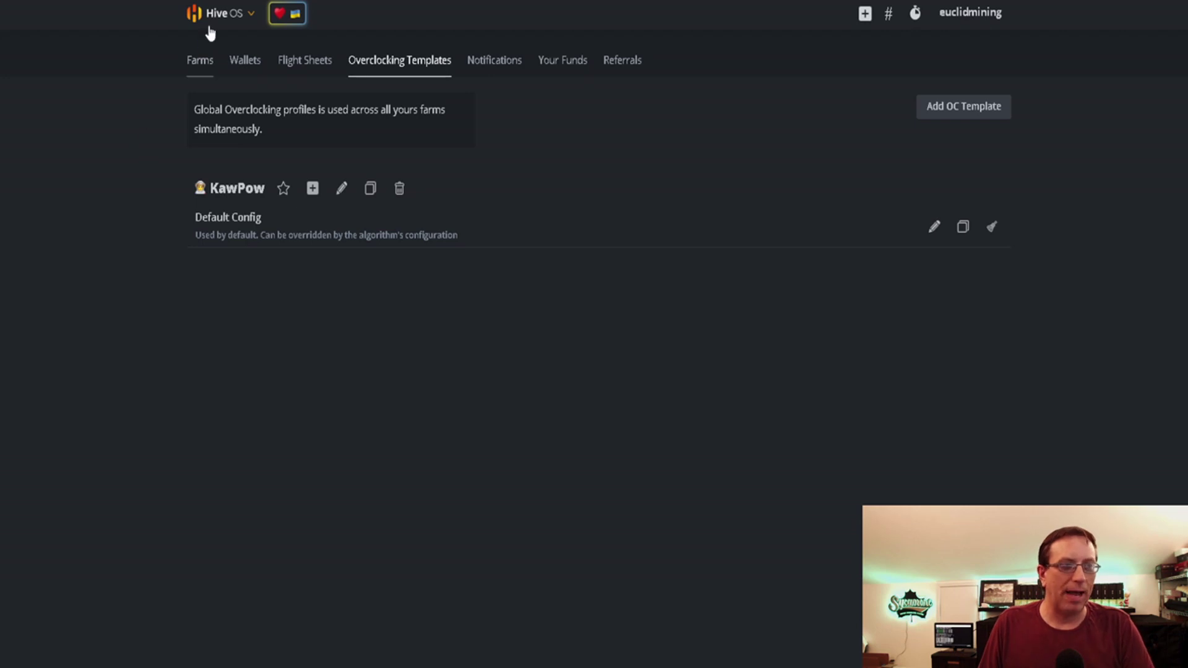
pyautogui.click(217, 13)
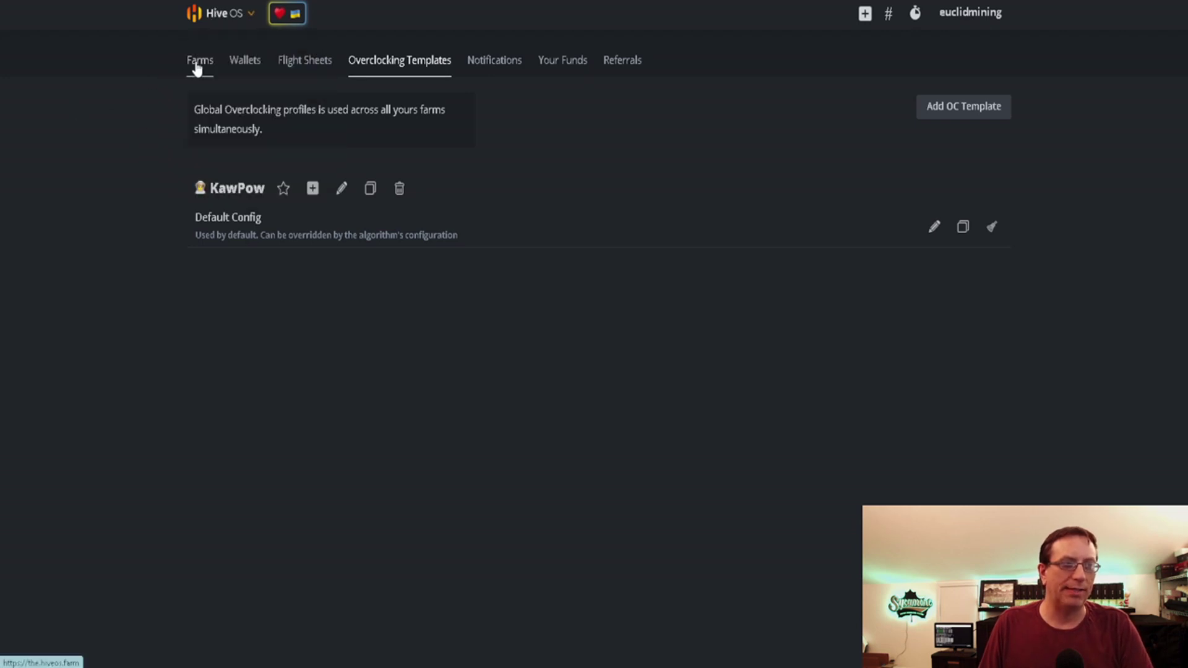
pyautogui.click(196, 62)
# Open the 4GPU worker in the GPU farm and examine its miners, hashrates and card statistics.
pyautogui.click(518, 415)
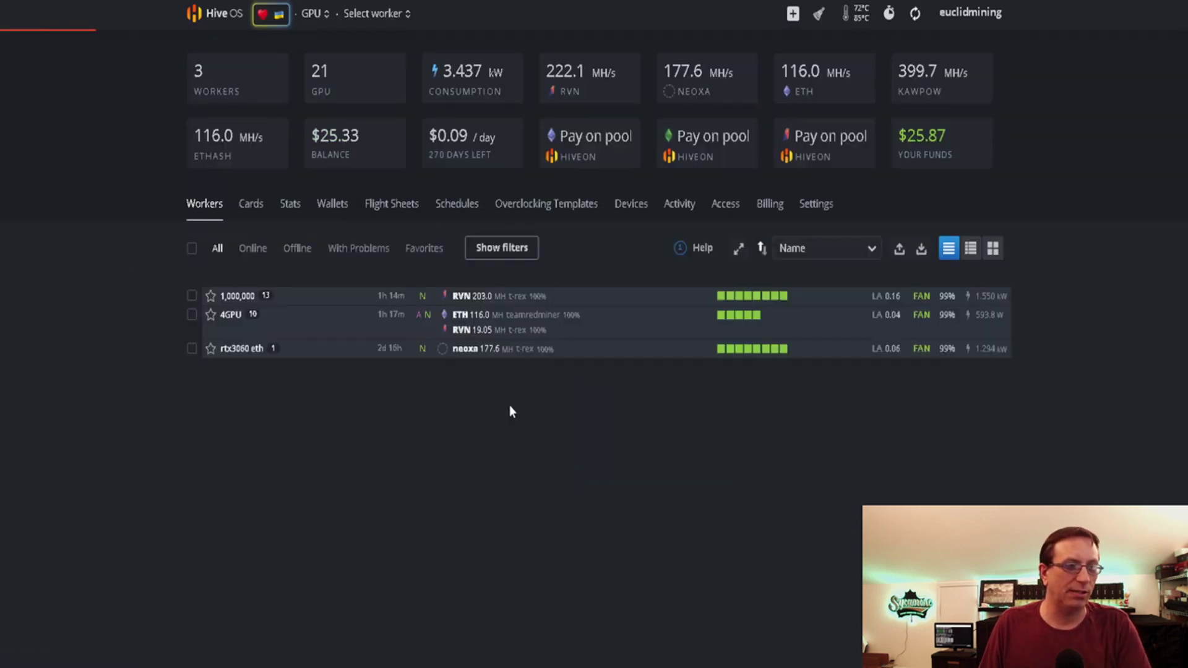
pyautogui.click(231, 316)
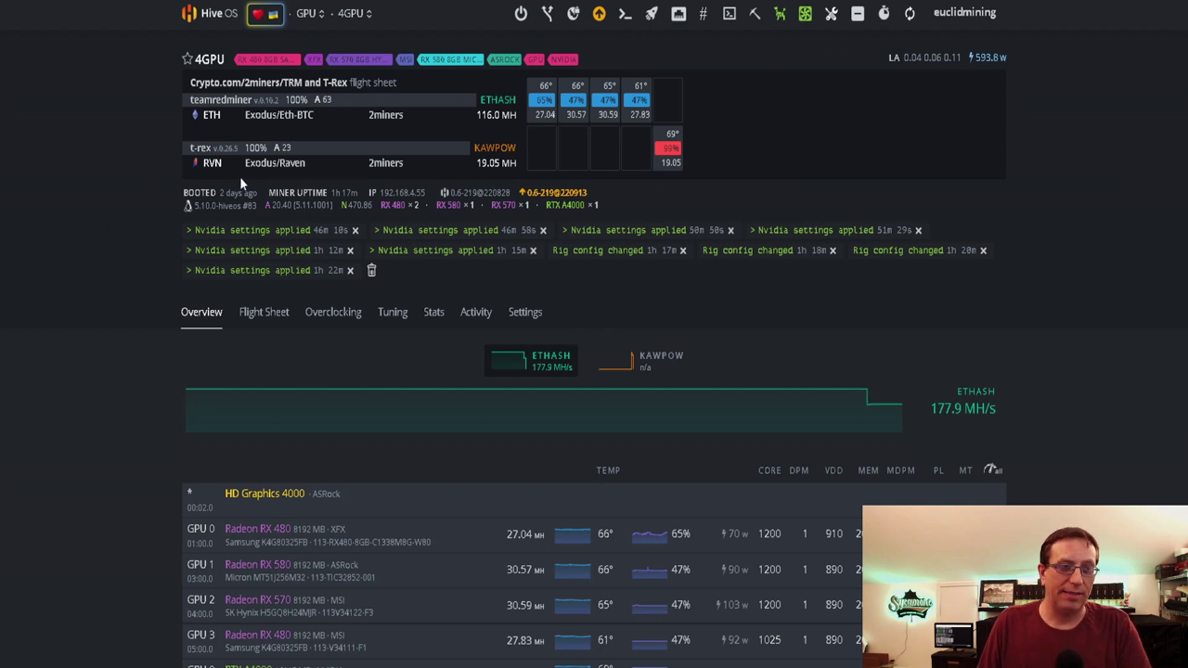
pyautogui.scroll(-3, 98, 390)
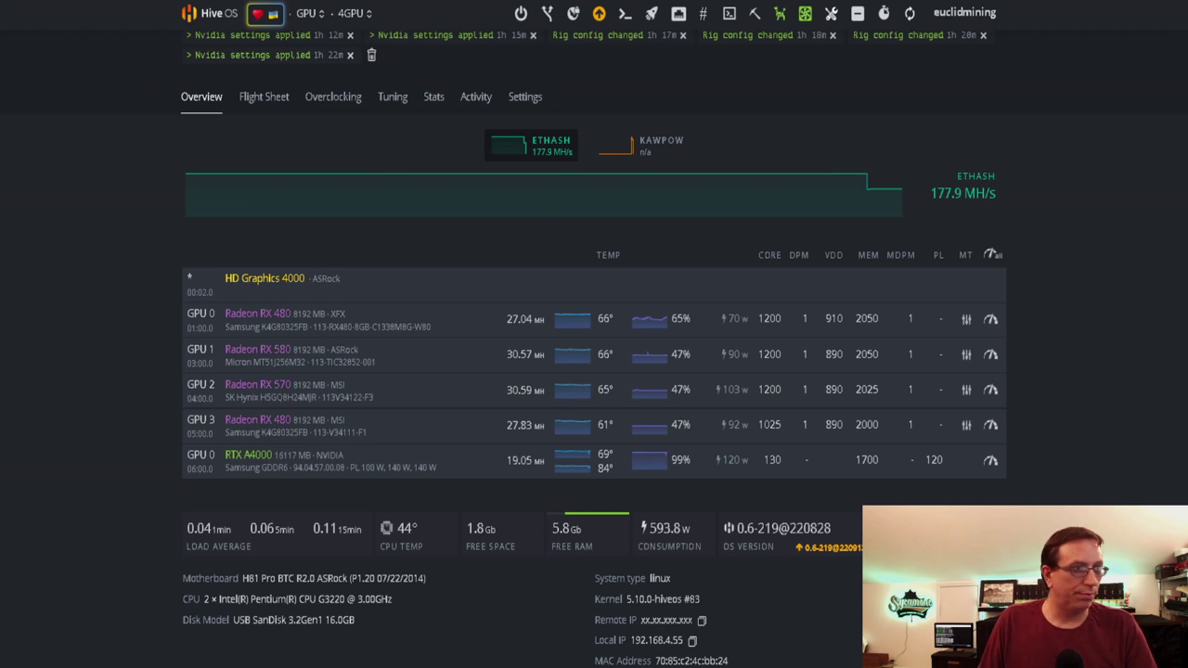
# Switch to WhatToMine, select one A4000 instead of the 3060TiL cards and calculate its profitability.
pyautogui.hotkey('ctrl', 'Tab')
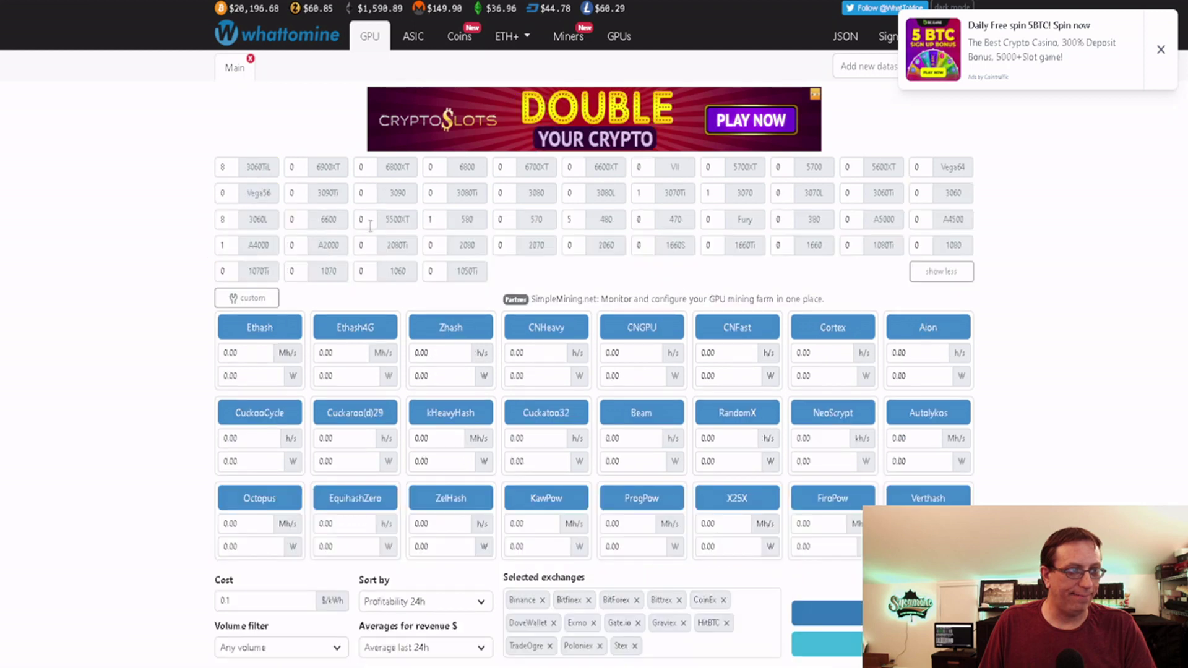
pyautogui.click(259, 245)
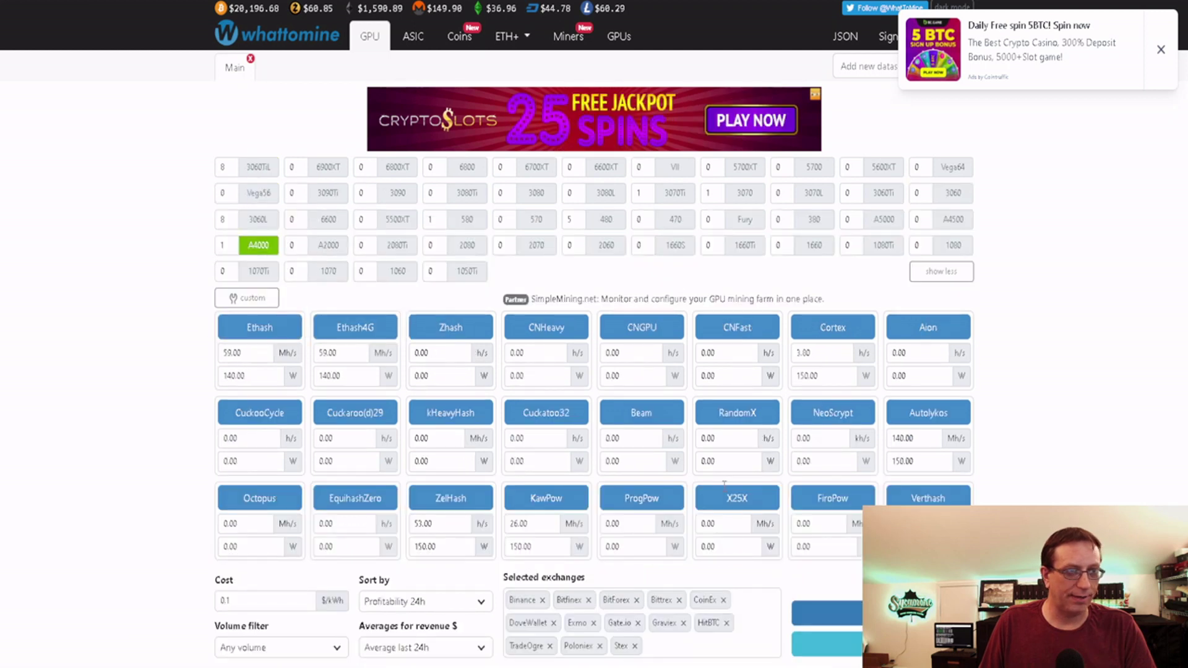
pyautogui.click(847, 604)
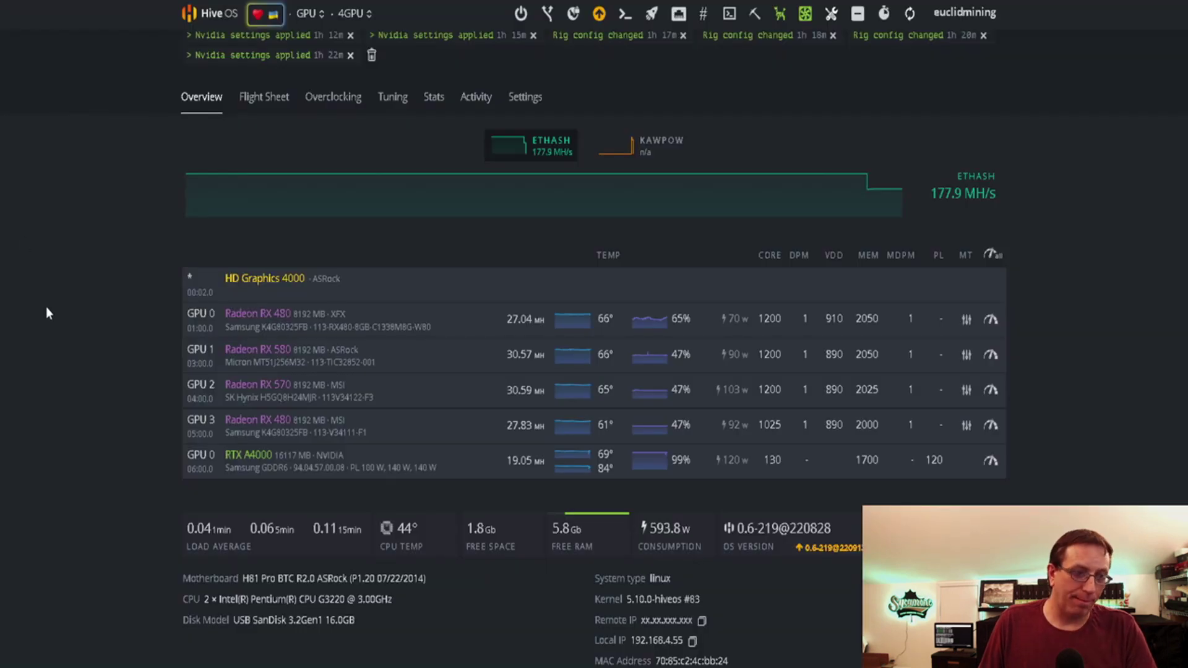
# Check the 4GPU worker's card hashrates and power draw in Hive OS, then examine the top coins for the A4000 in WhatToMine.
pyautogui.scroll(-1, 45, 306)
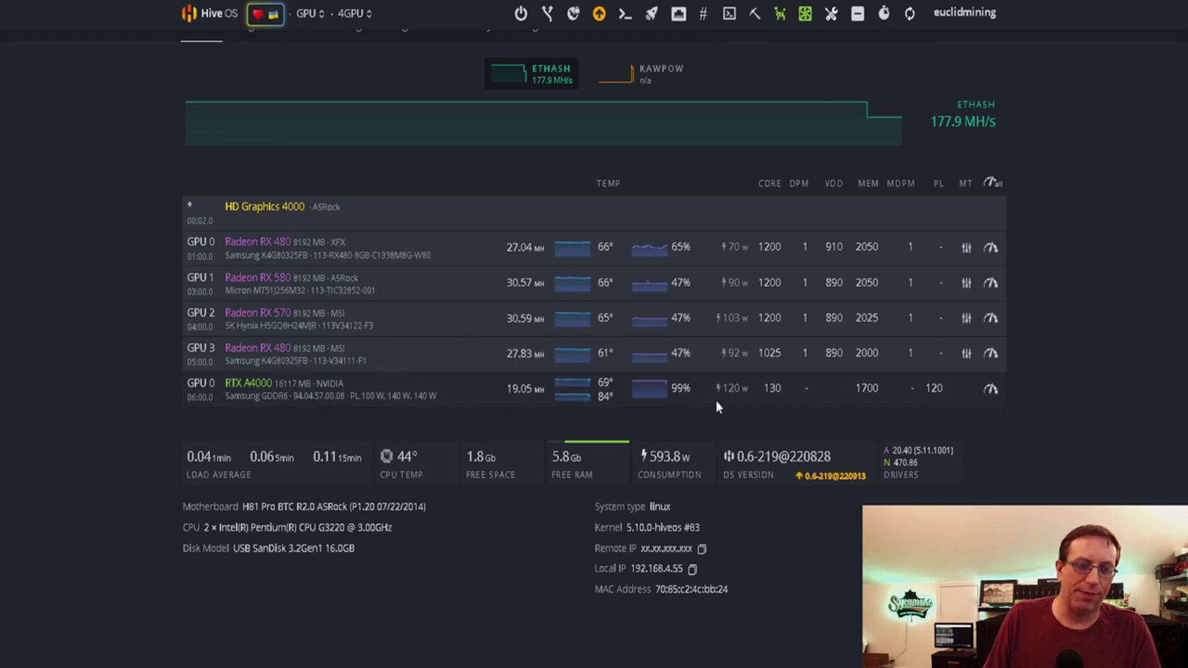
pyautogui.click(127, 1)
pyautogui.scroll(-9, 124, 384)
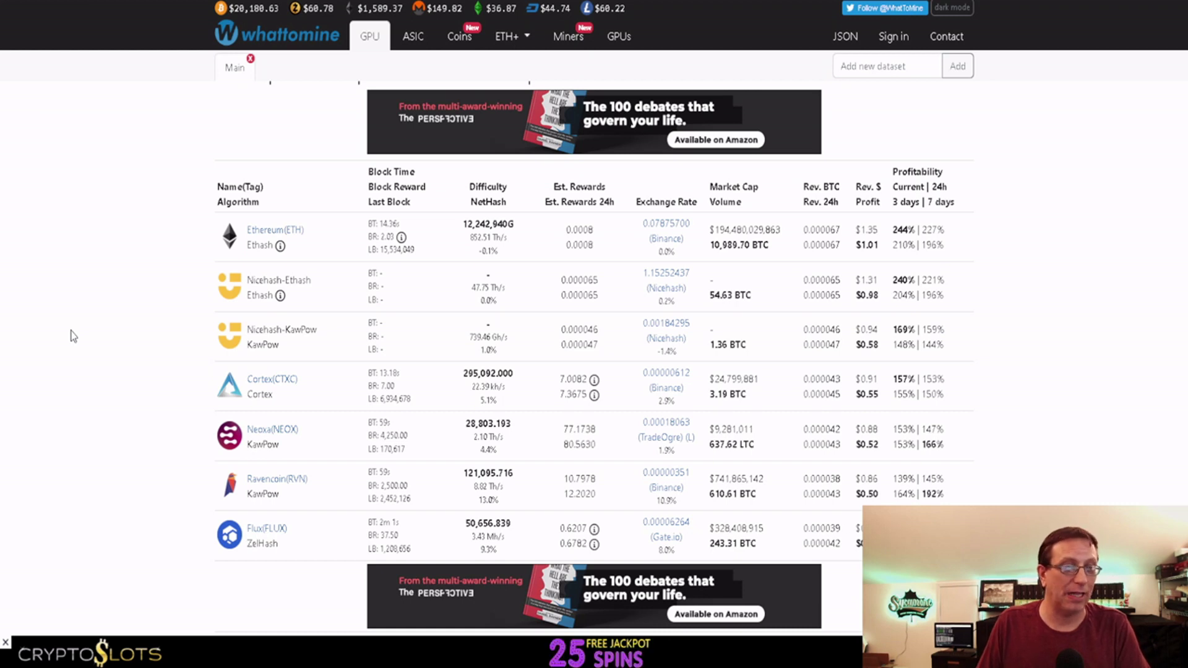
pyautogui.scroll(-2, 87, 332)
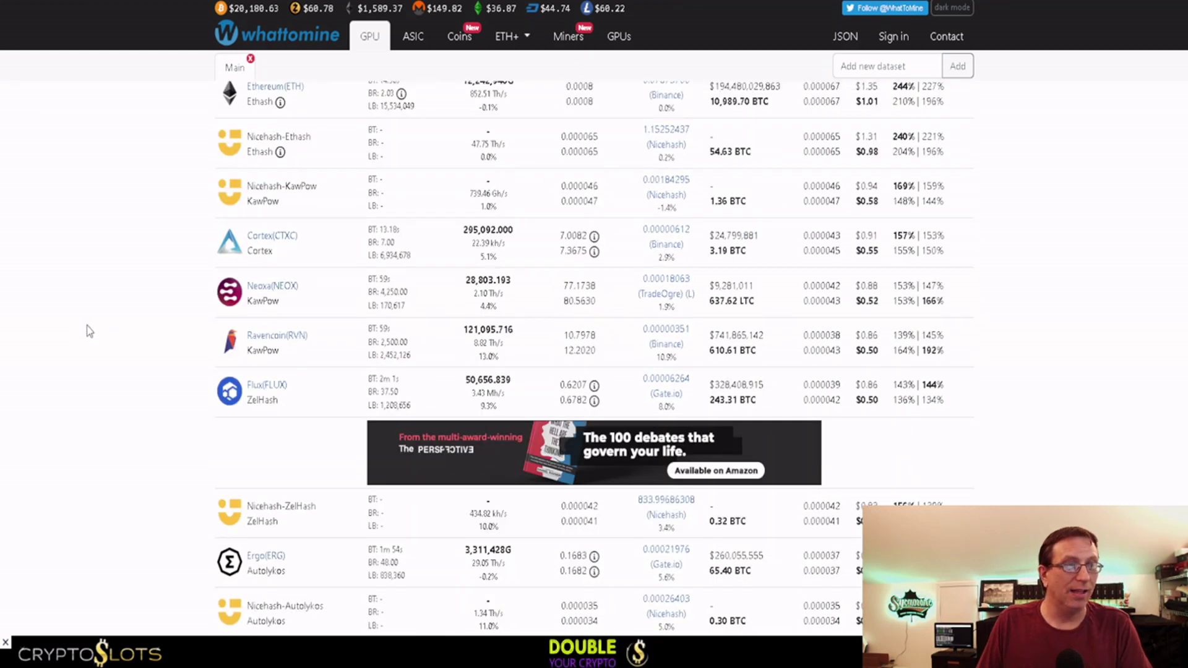
pyautogui.scroll(1, 98, 325)
pyautogui.scroll(-5, 102, 326)
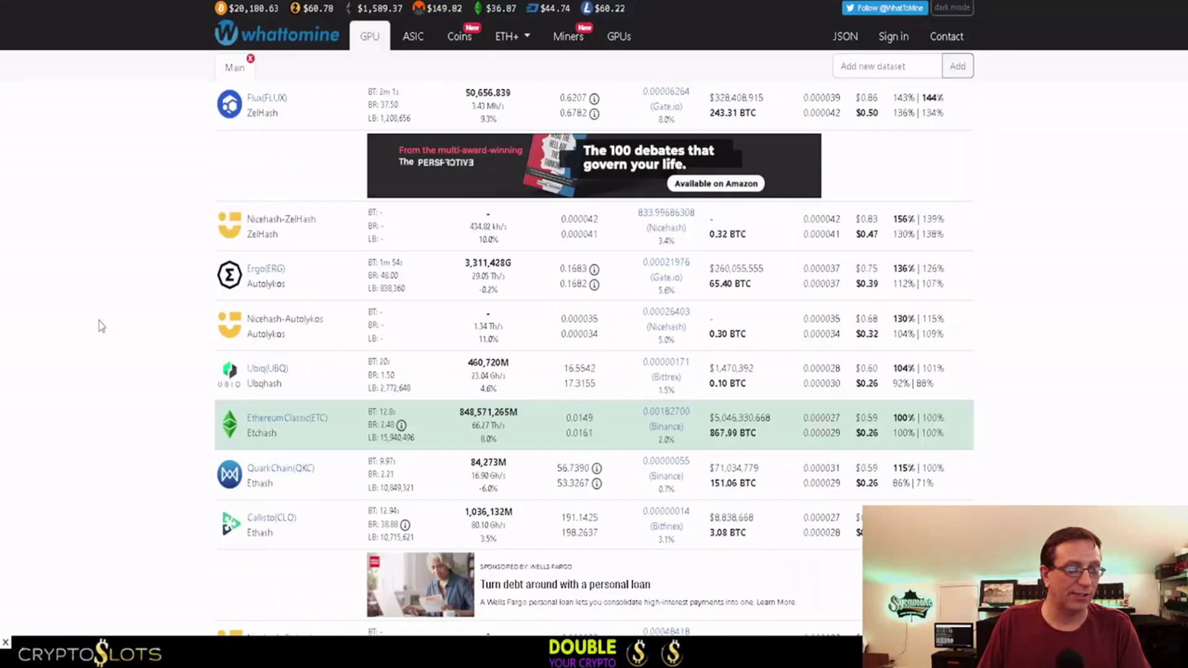
# Examine the A4000's lower-ranked coins around and below Ethereum Classic and compare them with the top entries.
pyautogui.scroll(-1, 101, 326)
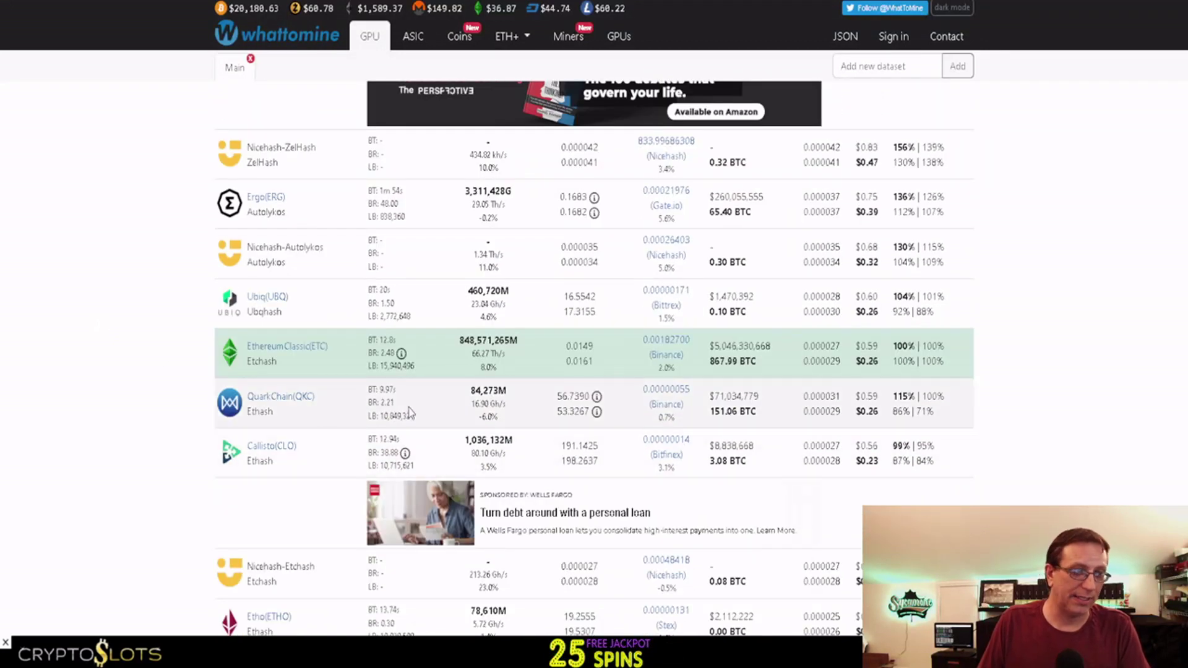
pyautogui.scroll(-3, 95, 427)
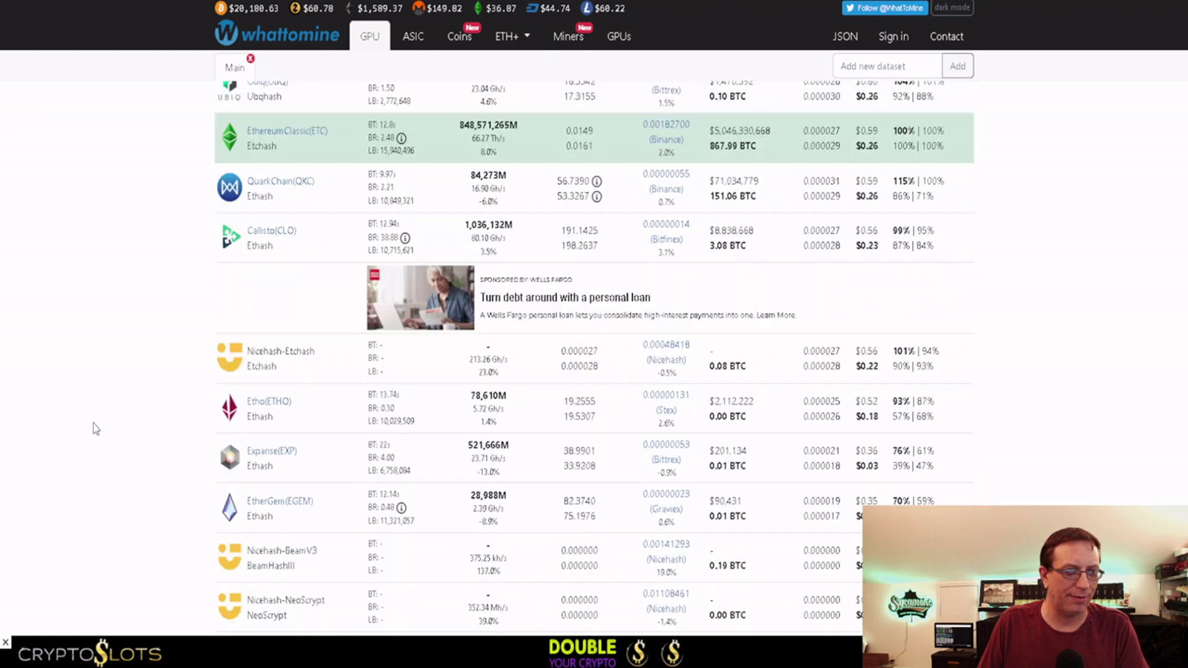
pyautogui.scroll(-2, 95, 428)
pyautogui.scroll(-4, 94, 428)
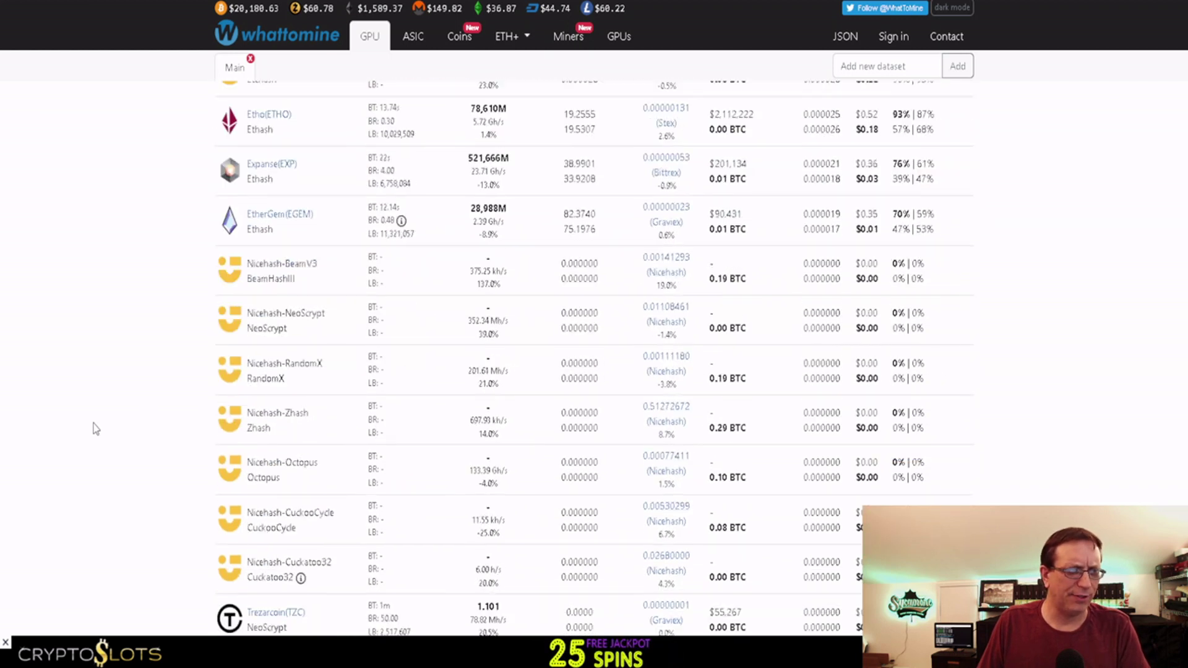
pyautogui.scroll(-1, 95, 428)
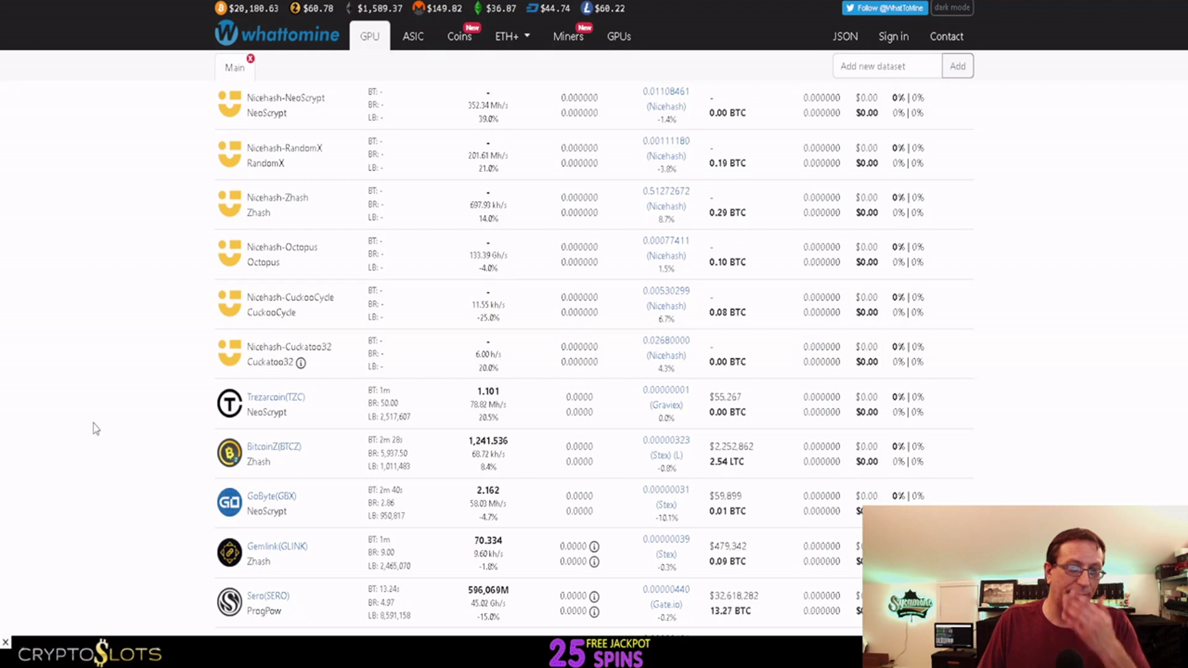
pyautogui.scroll(3, 94, 428)
pyautogui.scroll(5, 95, 428)
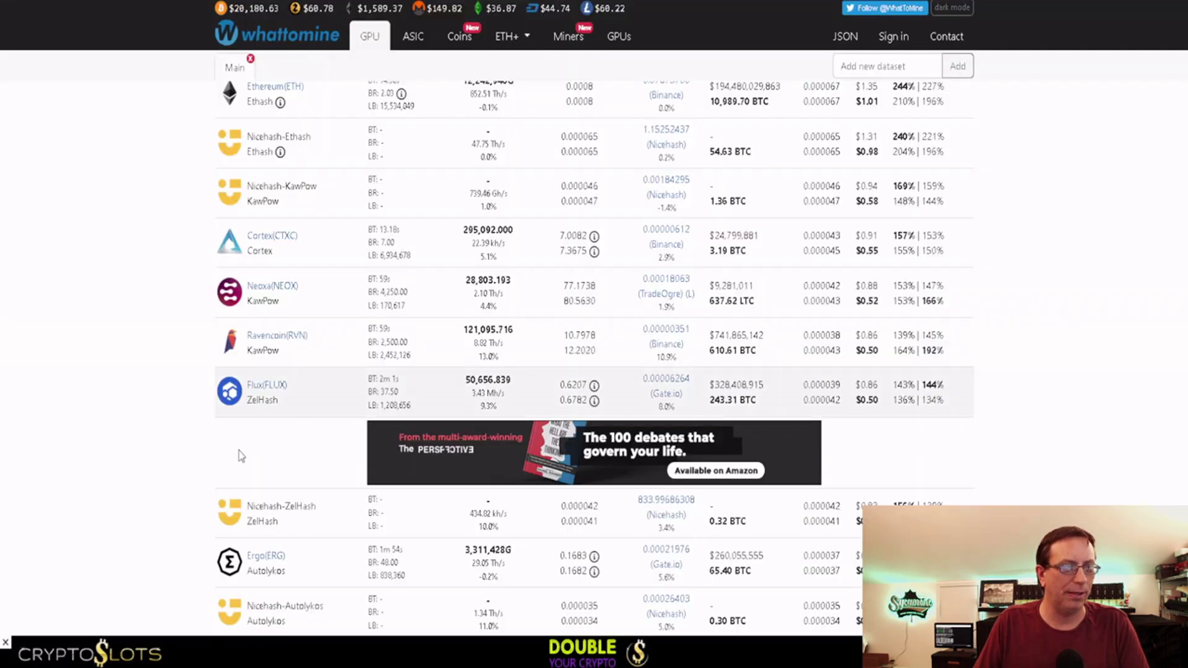
# Replace the A4000 selection with five 480 cards, calculate their profitability and review the highest-ranked coins.
pyautogui.scroll(3, 239, 456)
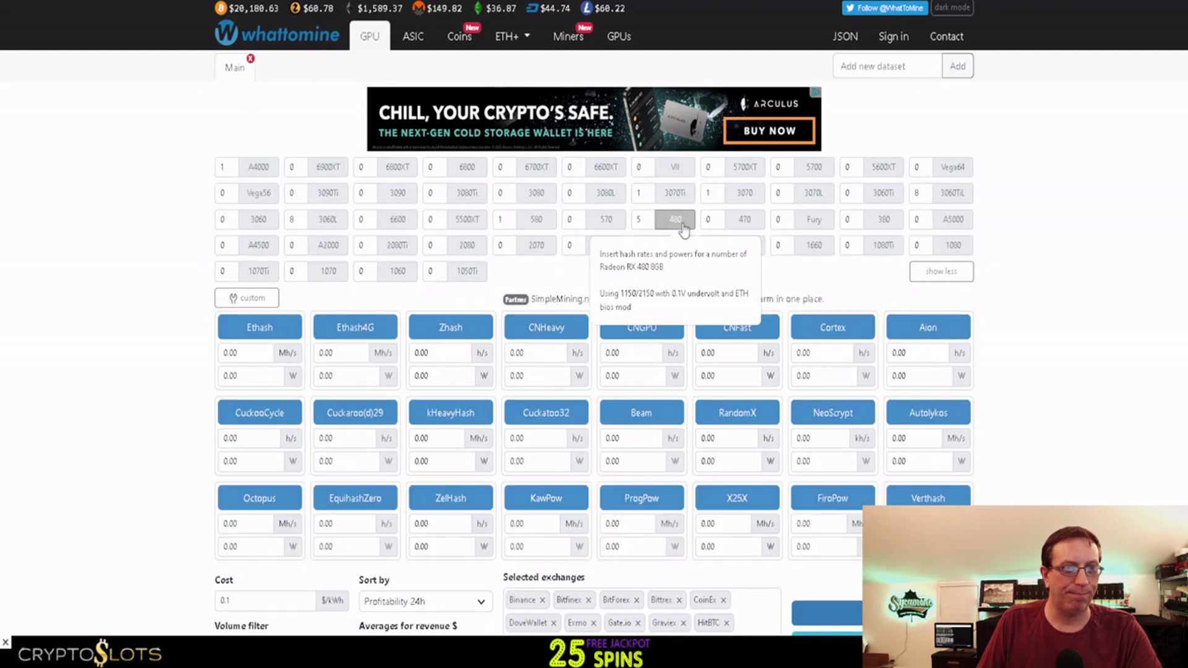
pyautogui.click(675, 220)
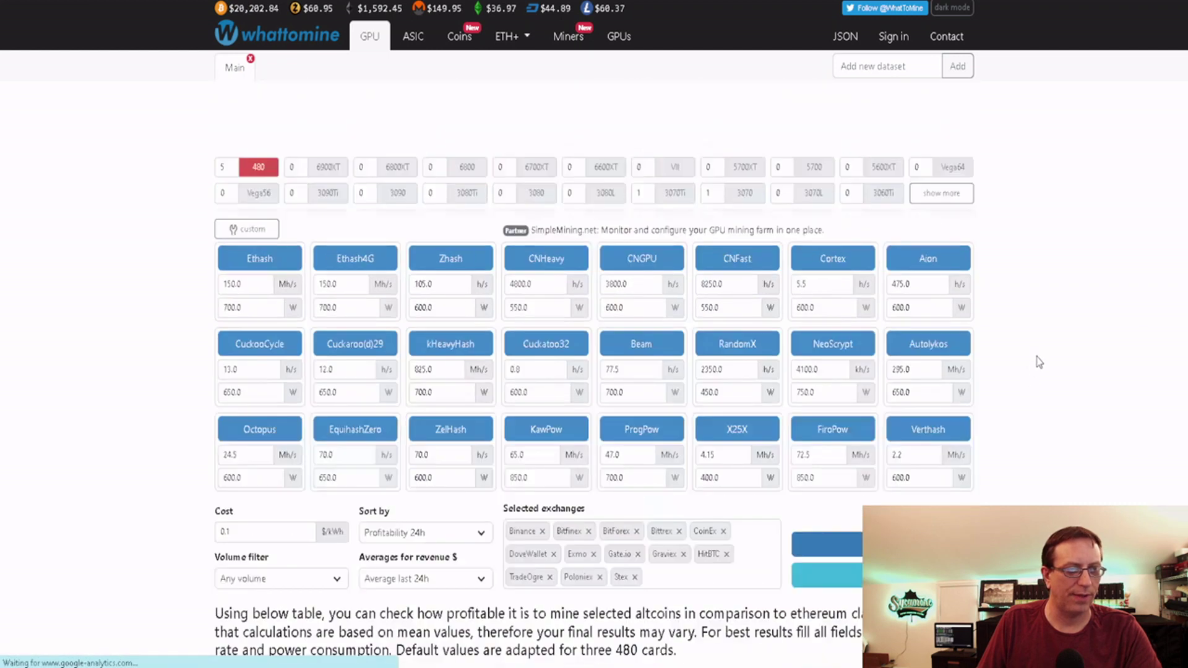
pyautogui.scroll(-7, 1037, 361)
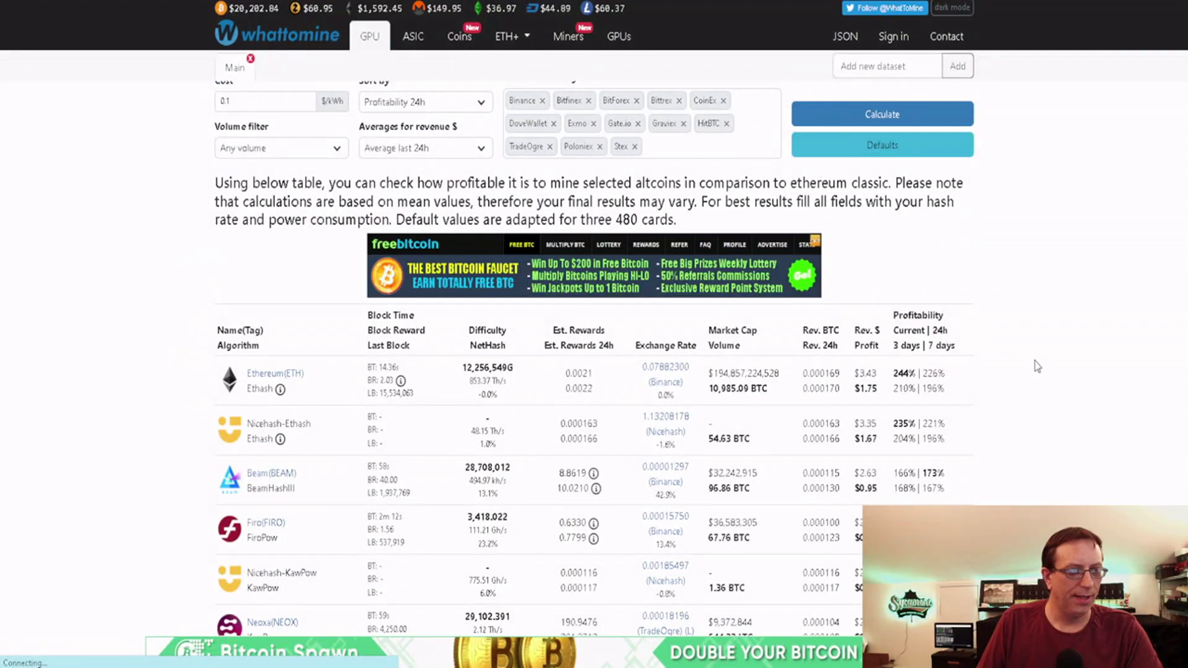
pyautogui.scroll(-2, 1037, 364)
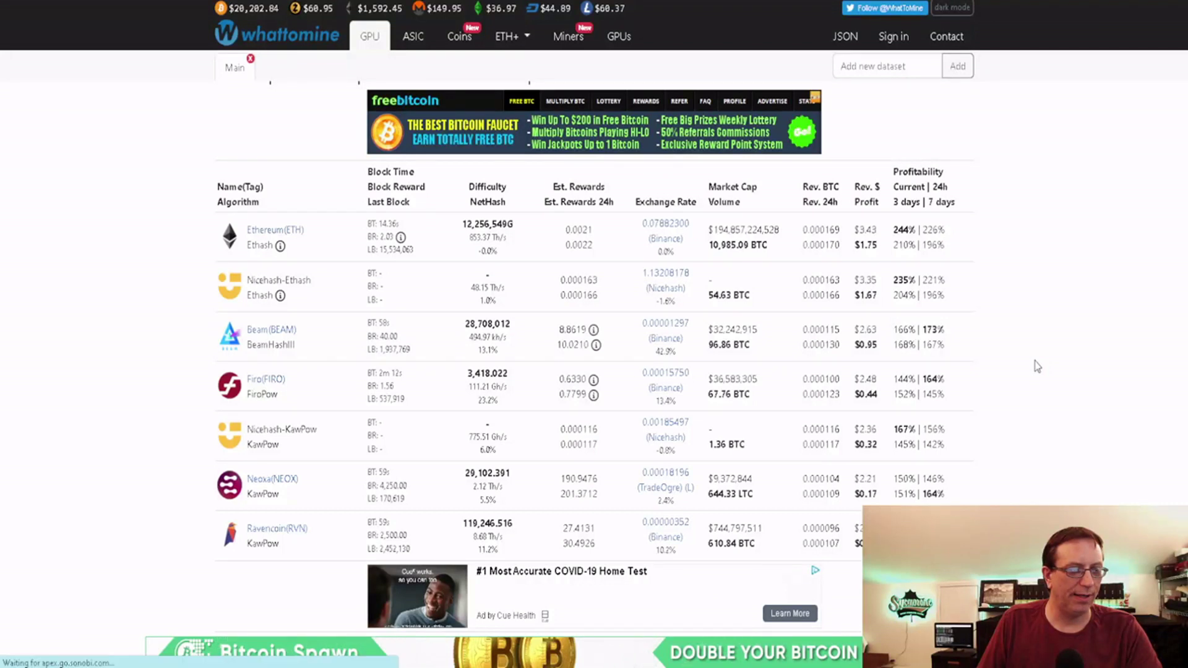
pyautogui.scroll(8, 1034, 363)
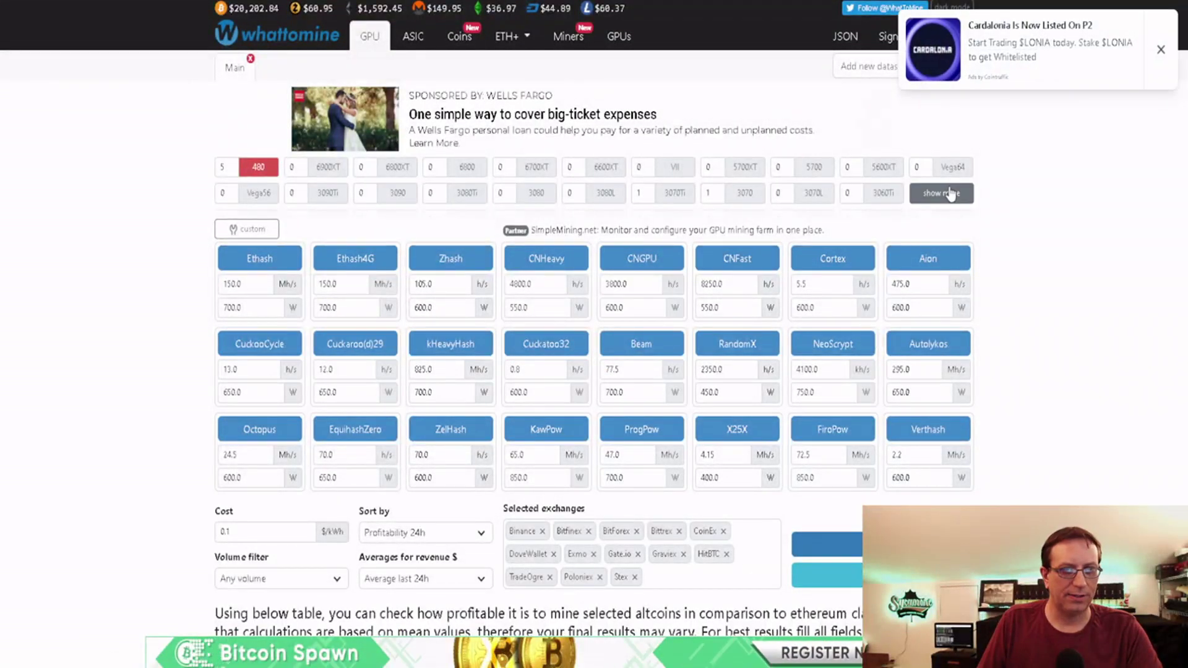
# Add one 580 card to the five 480 cards in WhatToMine and review the combined coin profitability ranking.
pyautogui.click(940, 193)
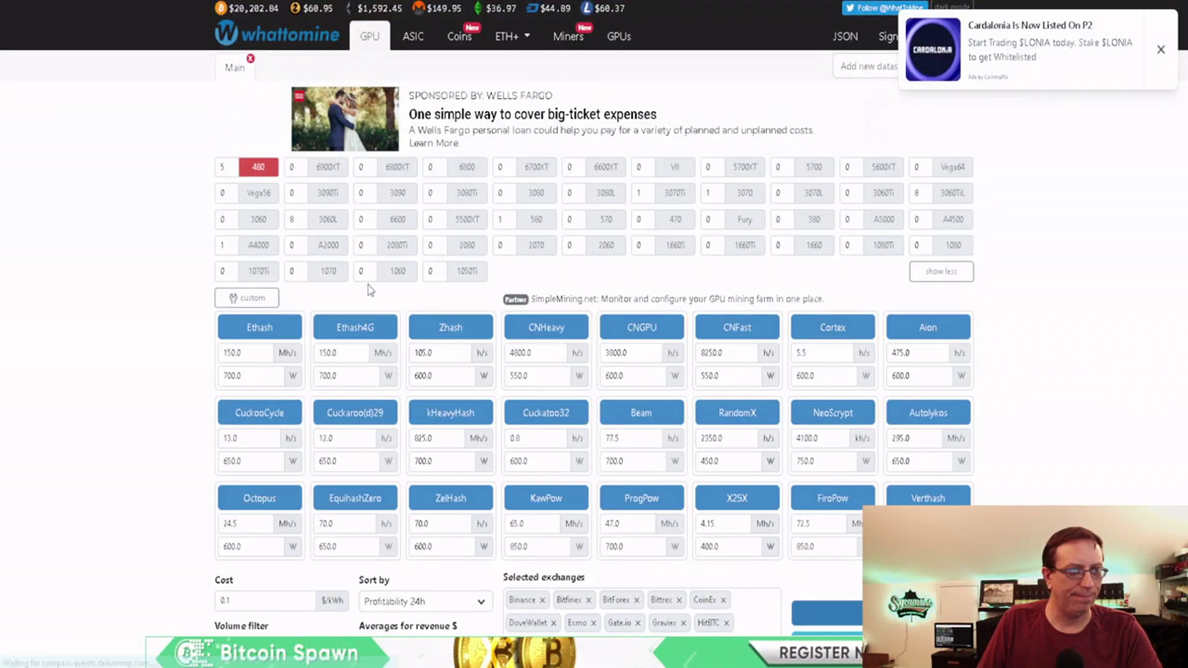
pyautogui.click(535, 219)
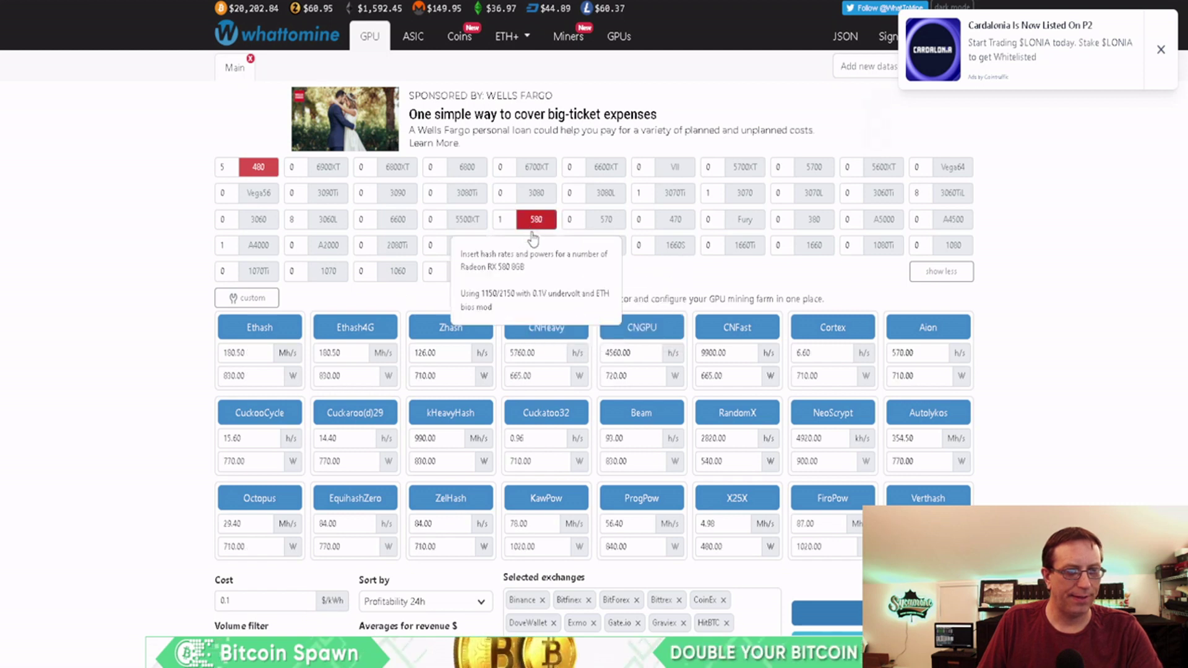
pyautogui.scroll(-10, 1027, 464)
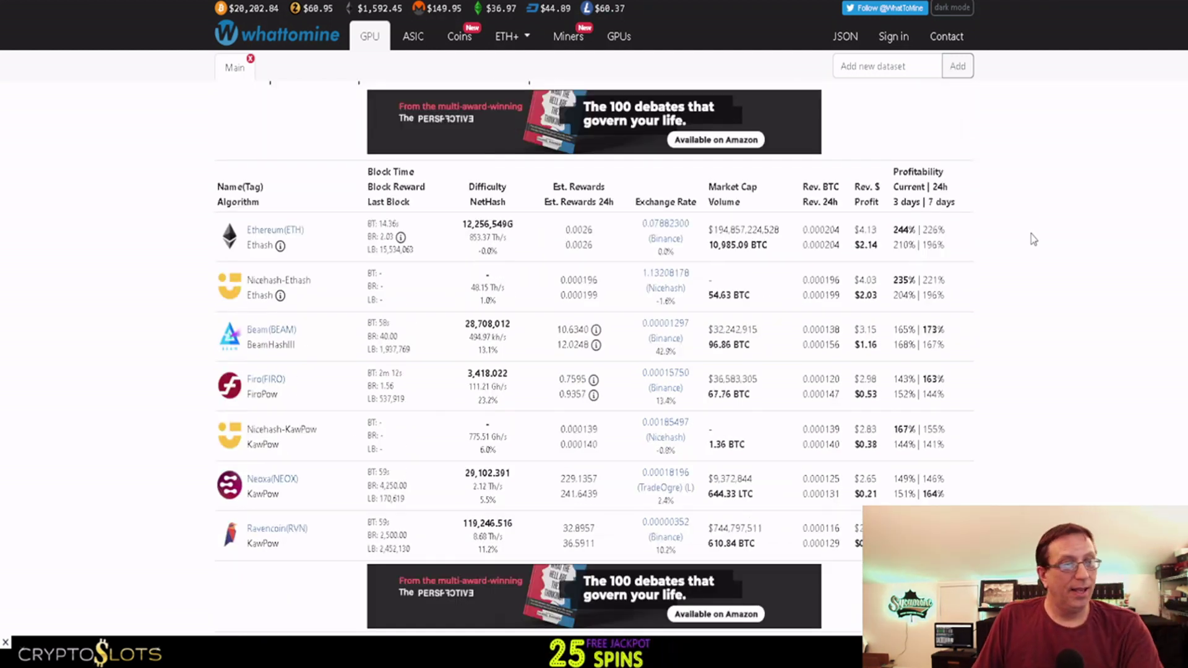
pyautogui.scroll(-2, 1040, 276)
pyautogui.scroll(2, 1040, 276)
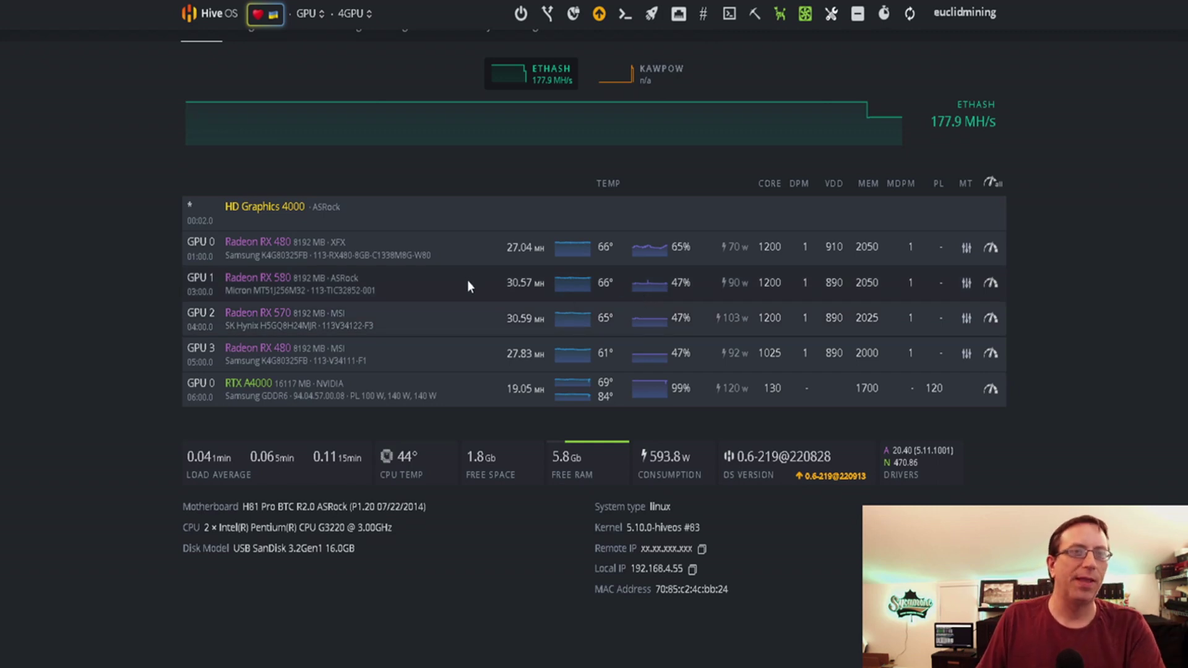
# Switch to the NOWPayments article on businesses that accept Ravencoin and read from its introduction through the Crypto Posters entry to H-Town Donuts.
pyautogui.moveTo(395, 132)
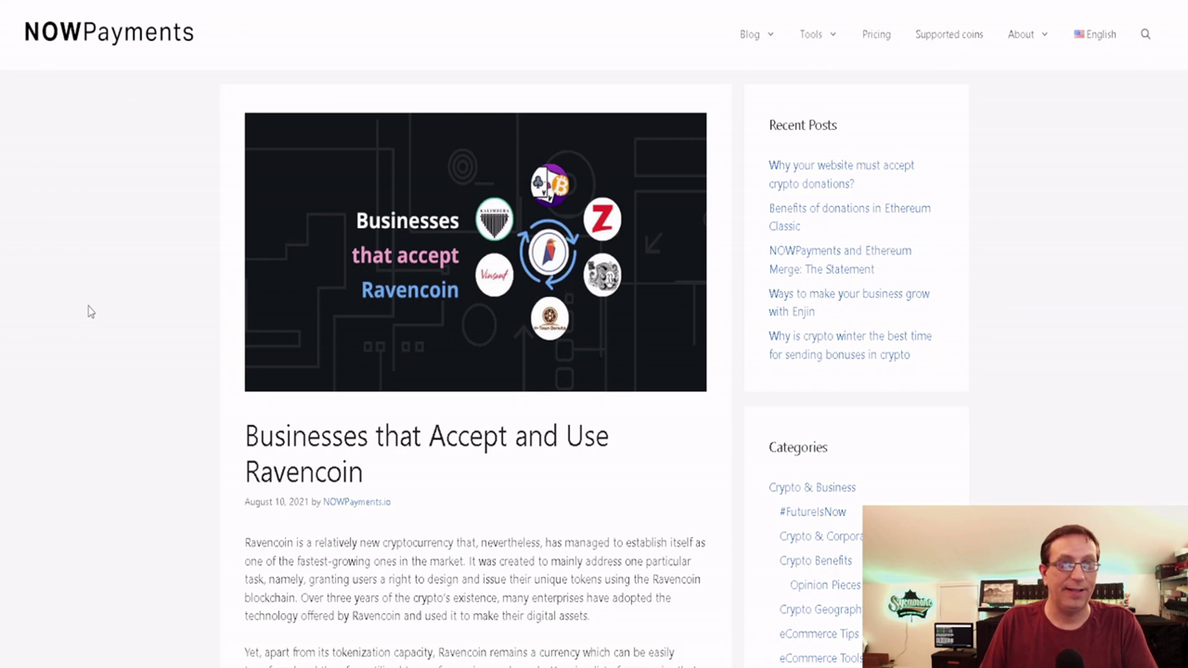
pyautogui.scroll(-12, 91, 312)
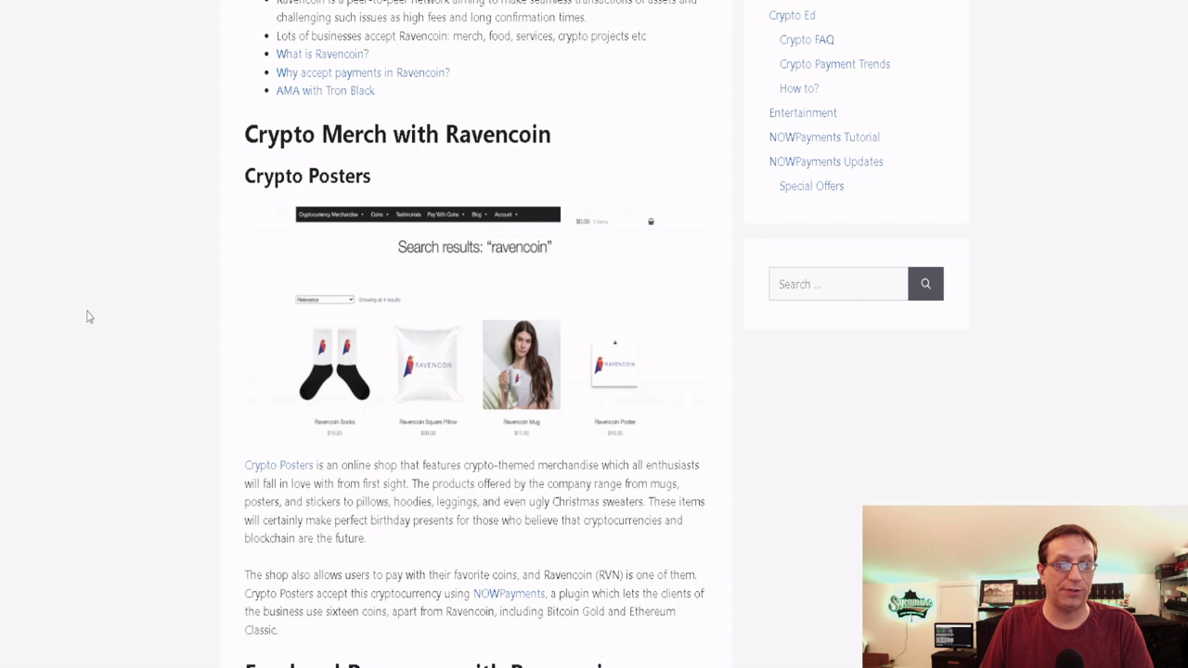
pyautogui.scroll(-1, 89, 316)
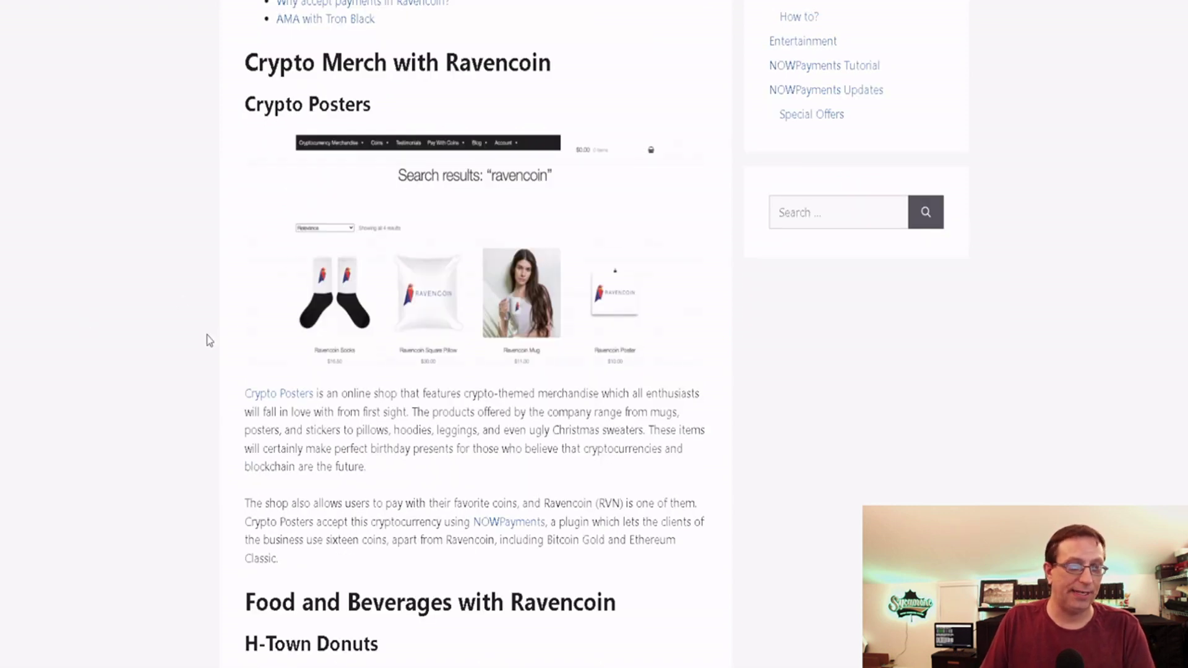
pyautogui.scroll(-4, 188, 369)
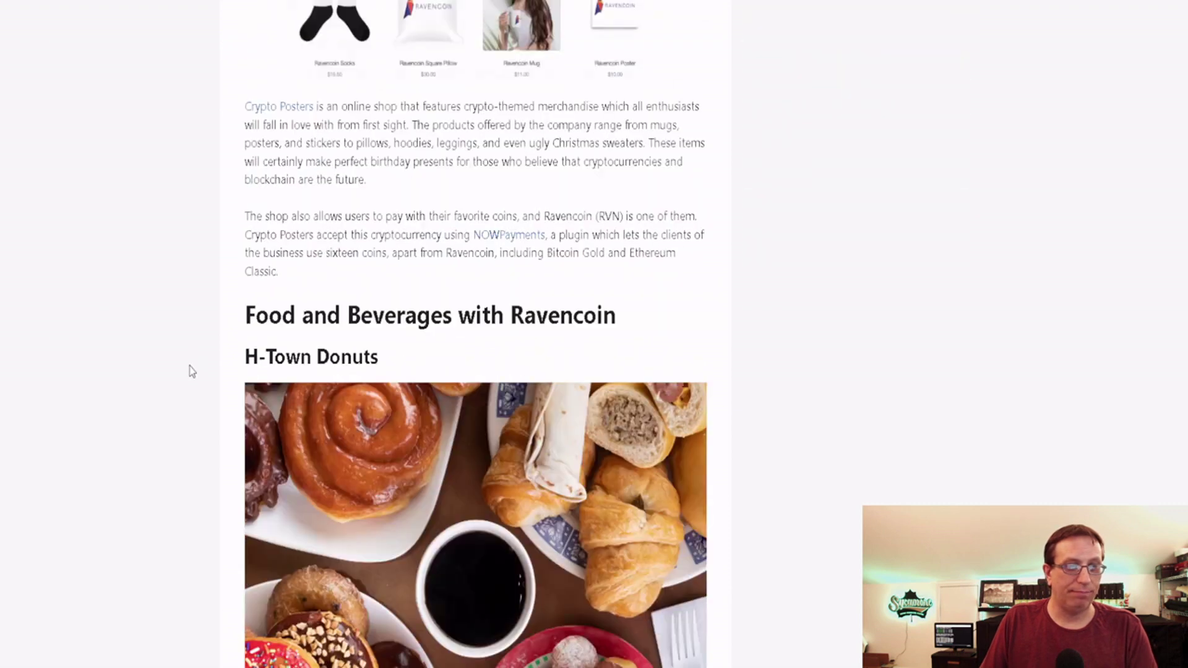
pyautogui.scroll(2, 188, 369)
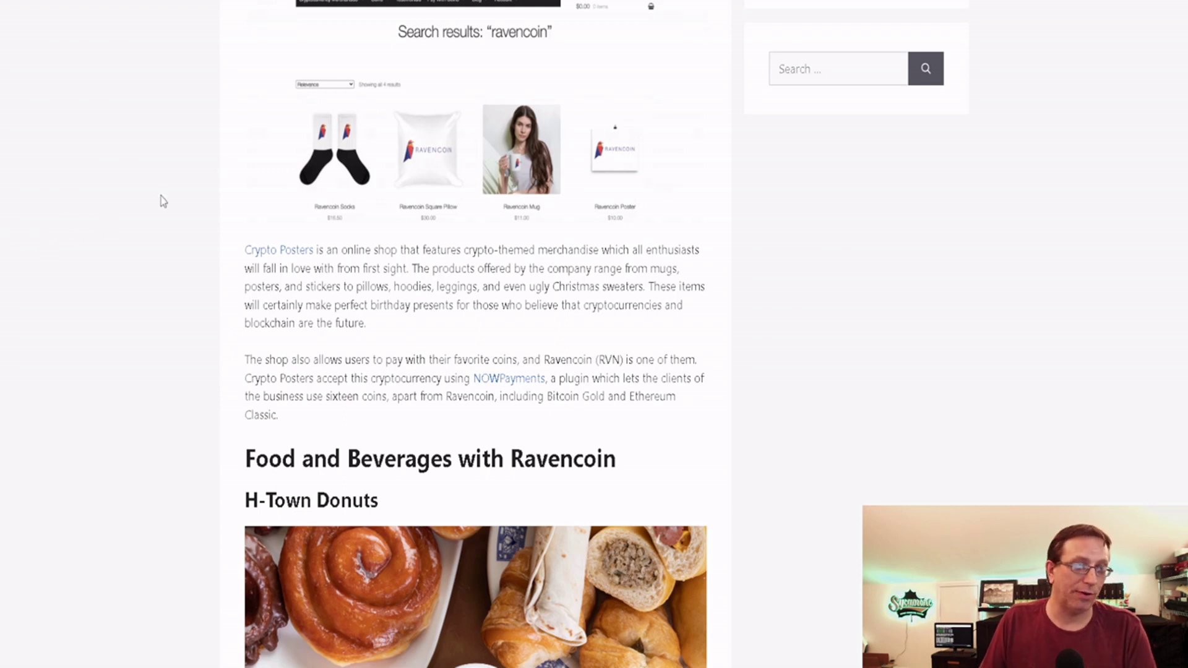
pyautogui.scroll(-7, 170, 214)
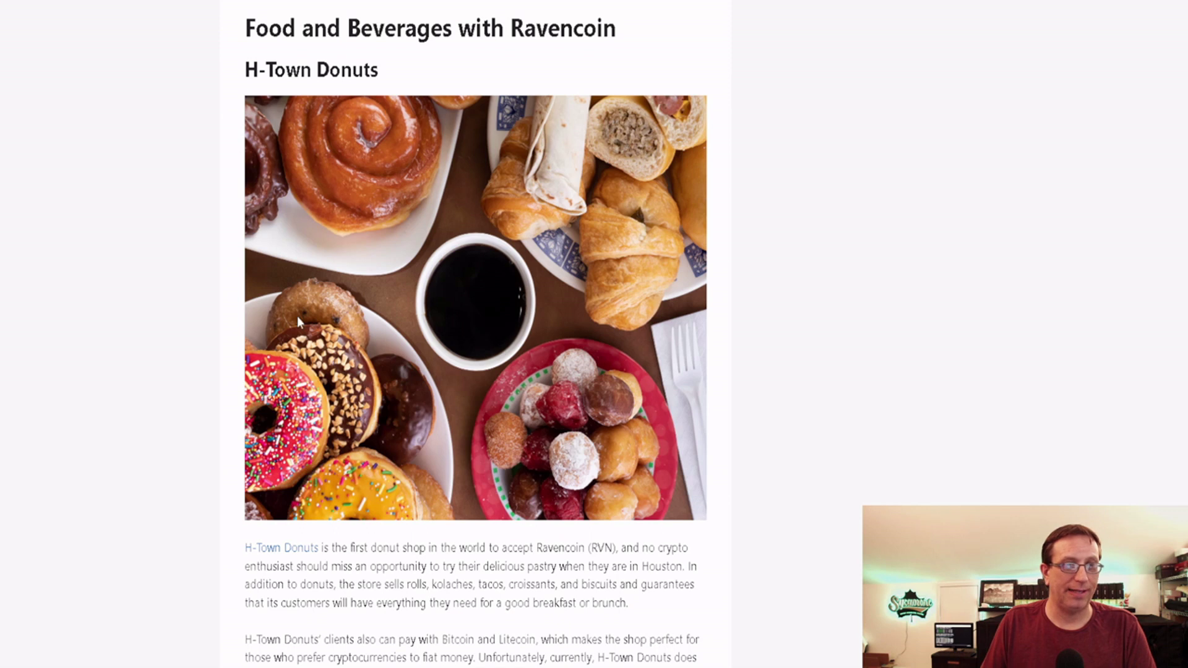
# Open the H-Town Donuts page linked in the article, look over its intro and posts, and return to the article.
pyautogui.click(284, 548)
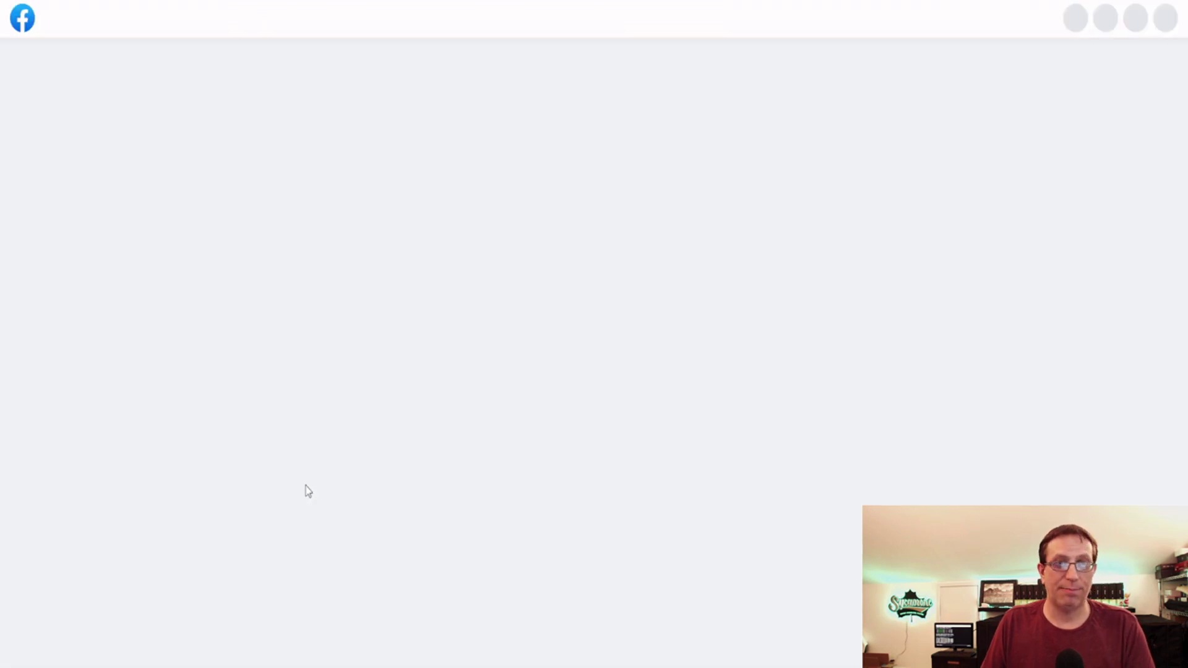
pyautogui.scroll(-6, 488, 502)
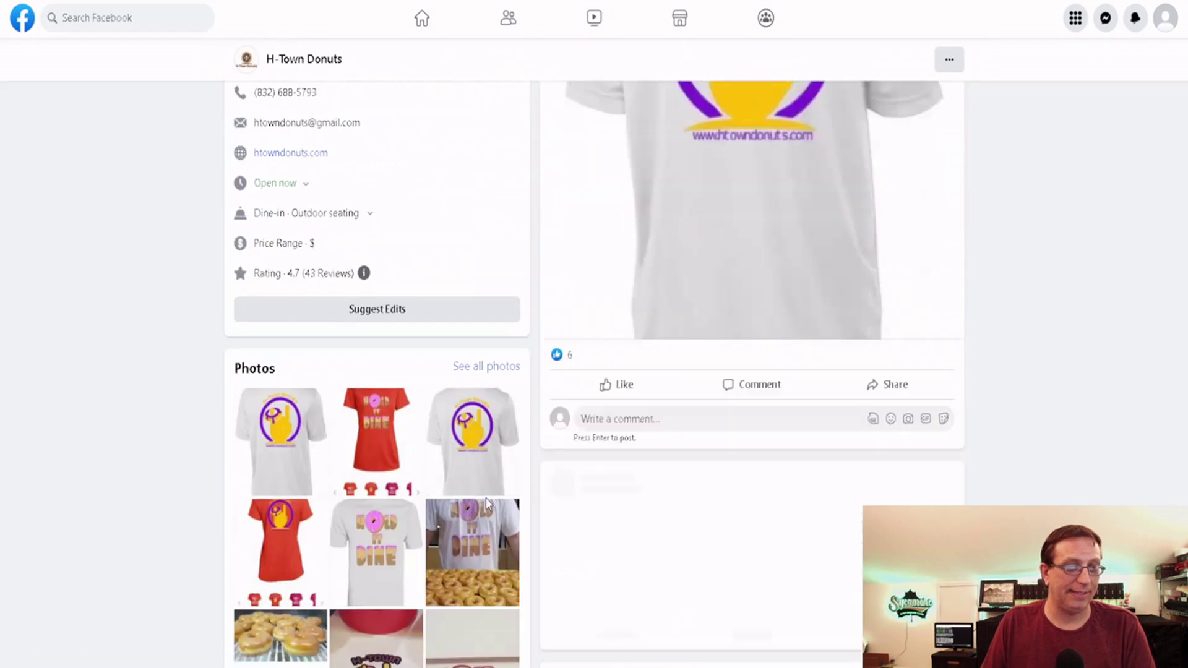
pyautogui.scroll(3, 485, 503)
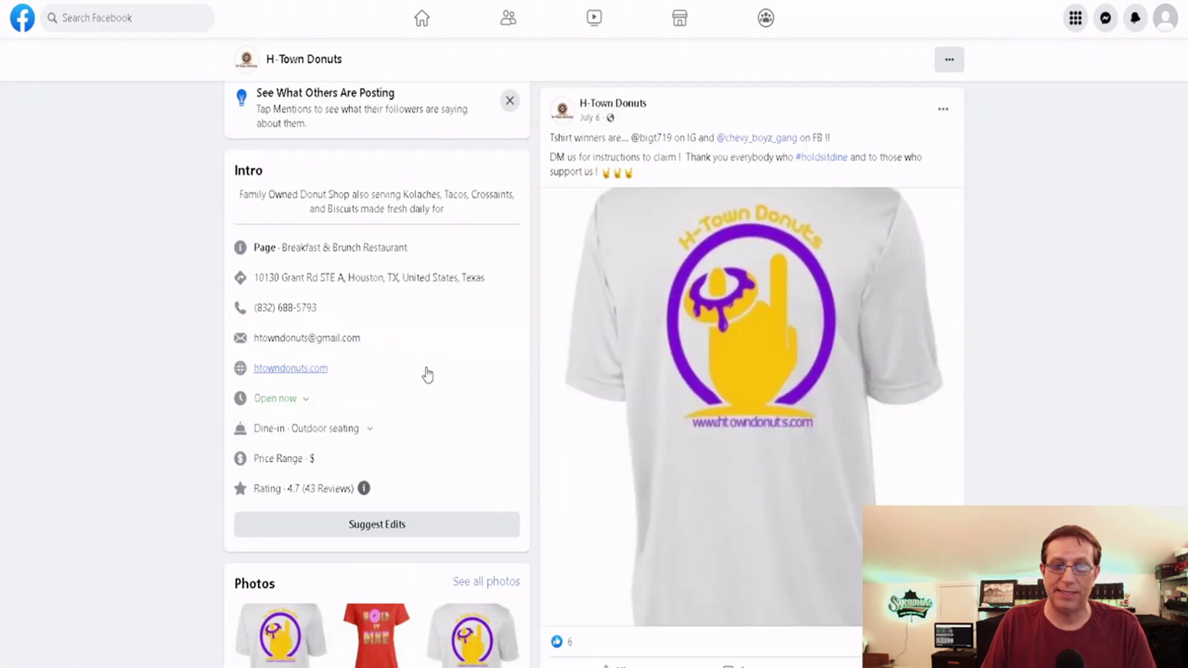
pyautogui.scroll(7, 432, 379)
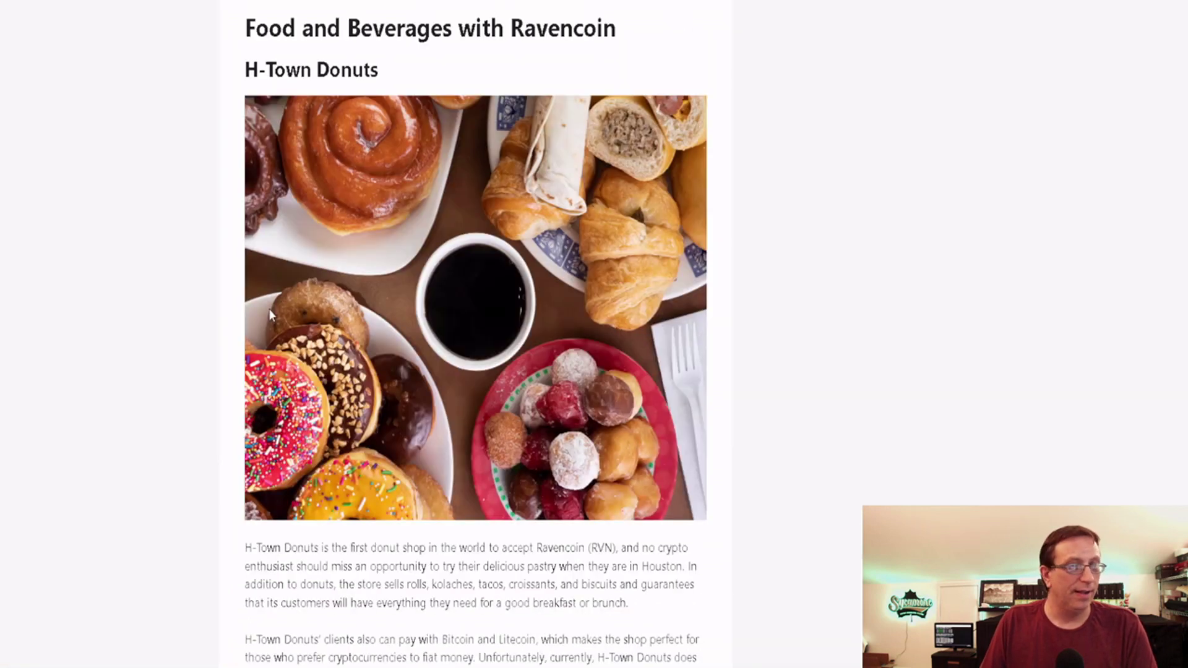
# Read the rest of the article's food and beverage section, covering Estate 88 Coffee and Vinsent Wine.
pyautogui.scroll(-5, 109, 347)
pyautogui.scroll(-3, 133, 328)
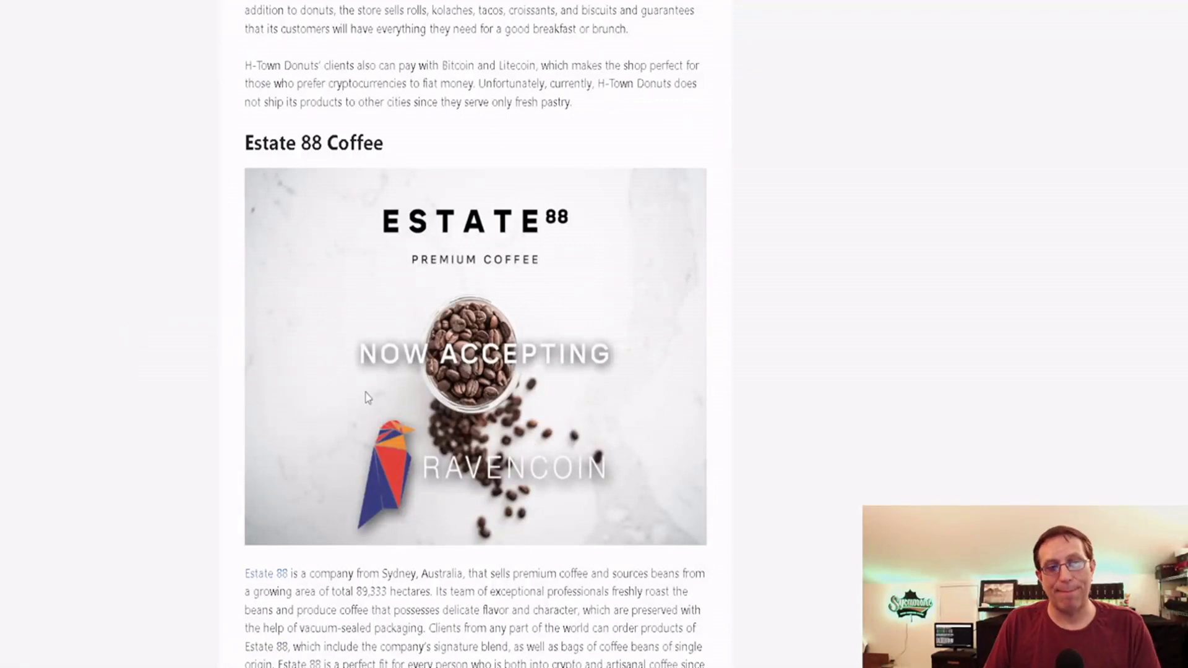
pyautogui.scroll(-5, 367, 383)
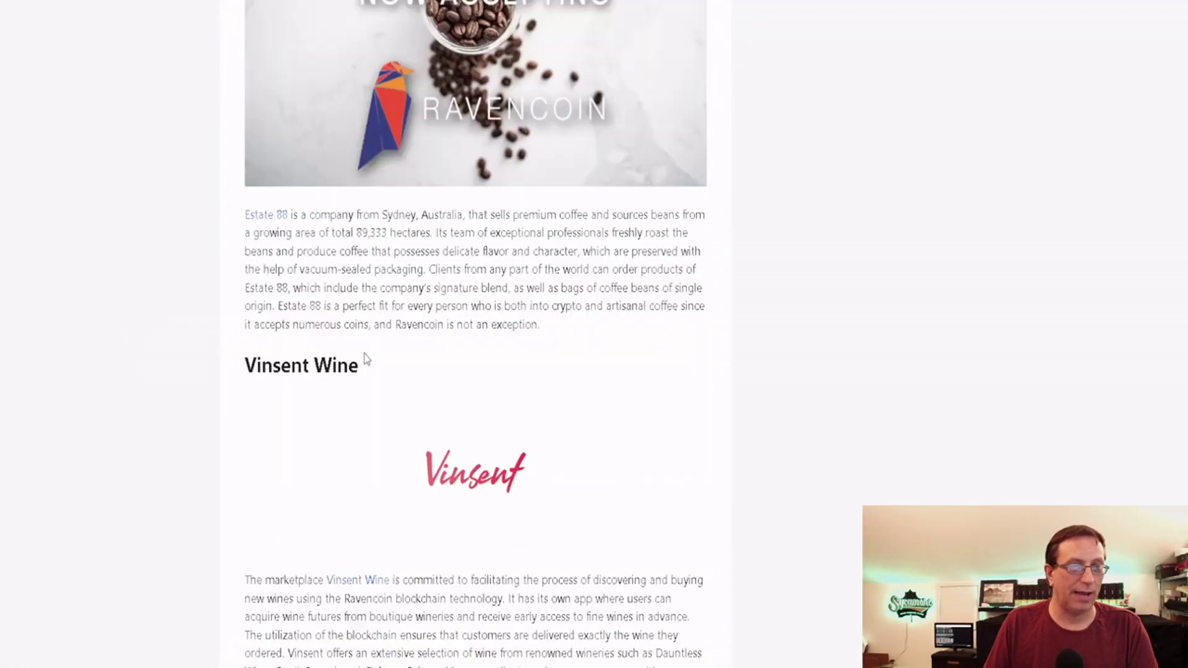
pyautogui.scroll(-3, 365, 359)
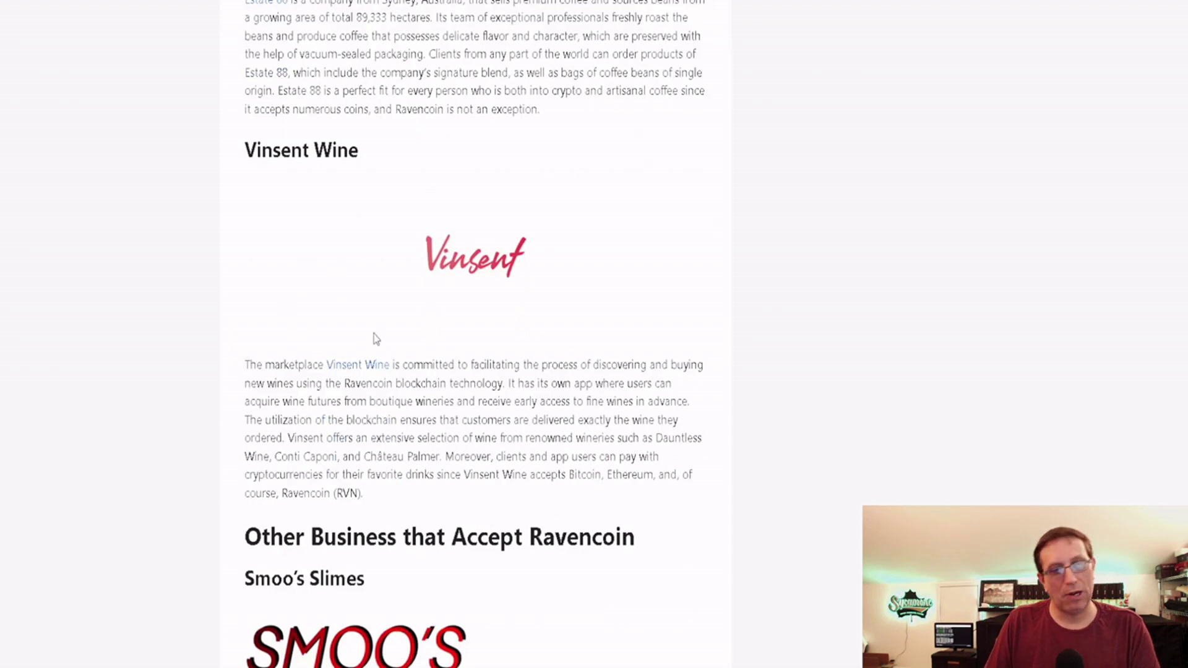
# Read the article's other businesses accepting Ravencoin: Smoo's Slimes, Iozeta, Crypsino and Kalimbera.
pyautogui.scroll(-7, 375, 338)
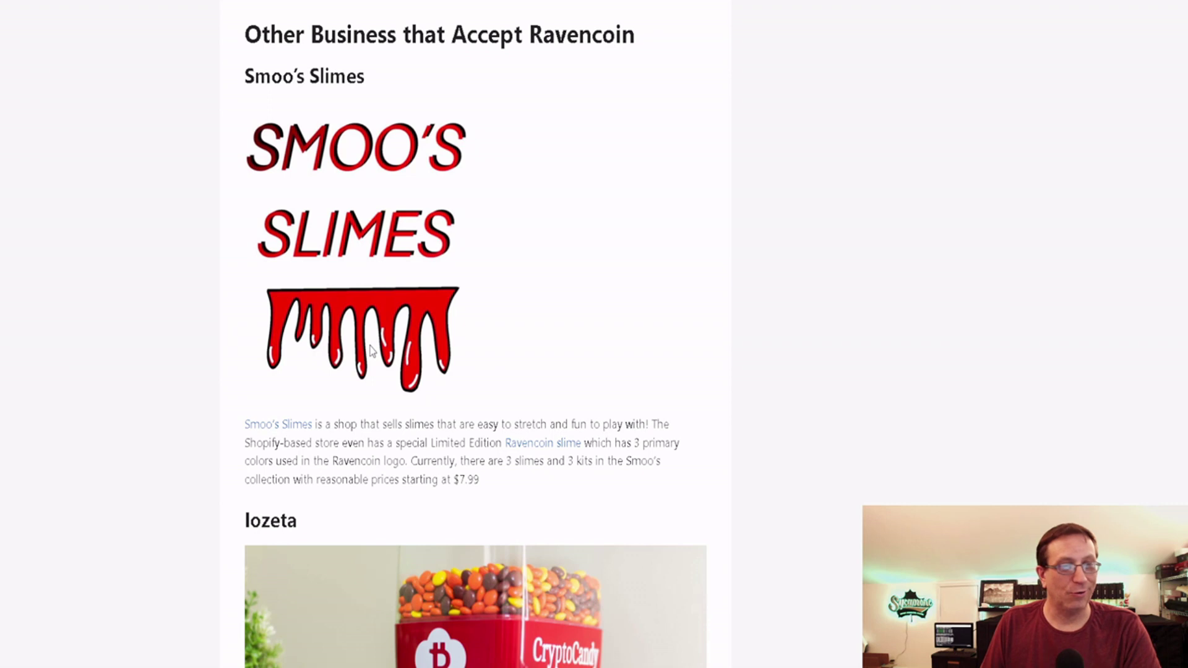
pyautogui.scroll(-5, 201, 356)
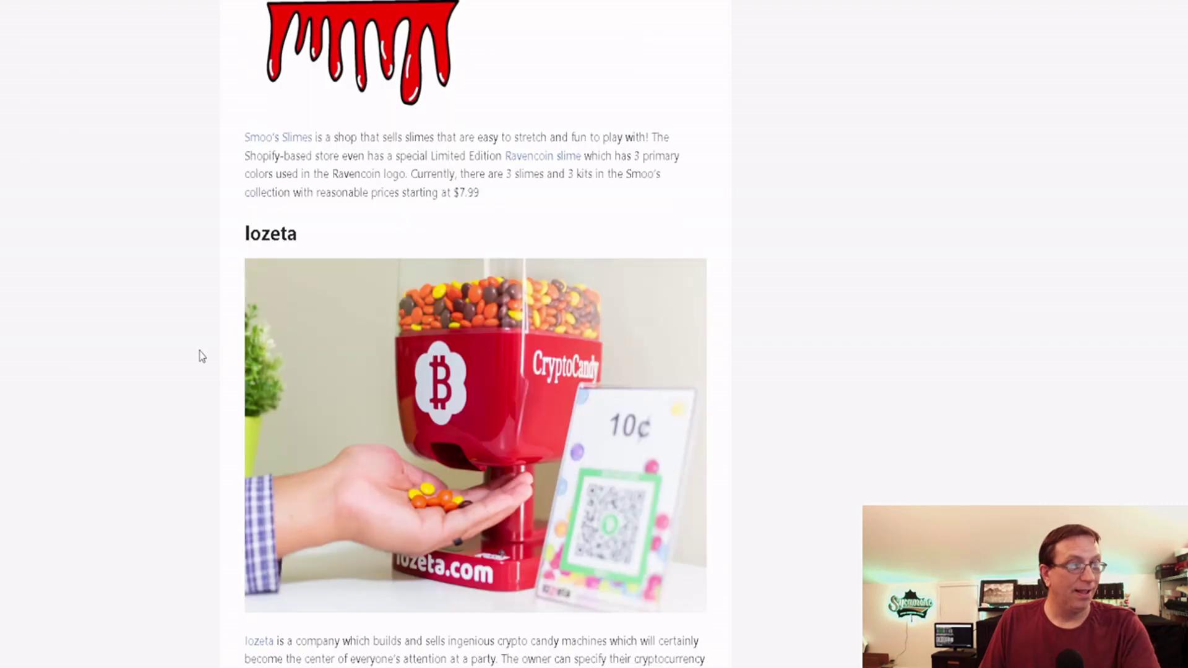
pyautogui.scroll(-1, 197, 357)
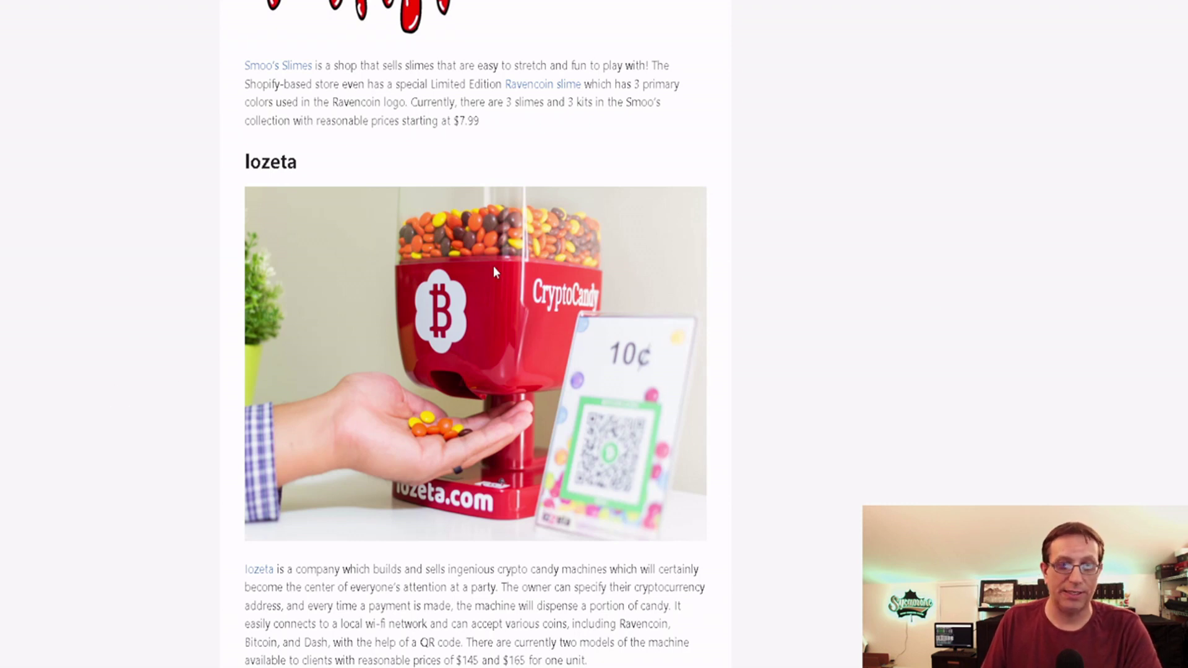
pyautogui.scroll(-2, 141, 411)
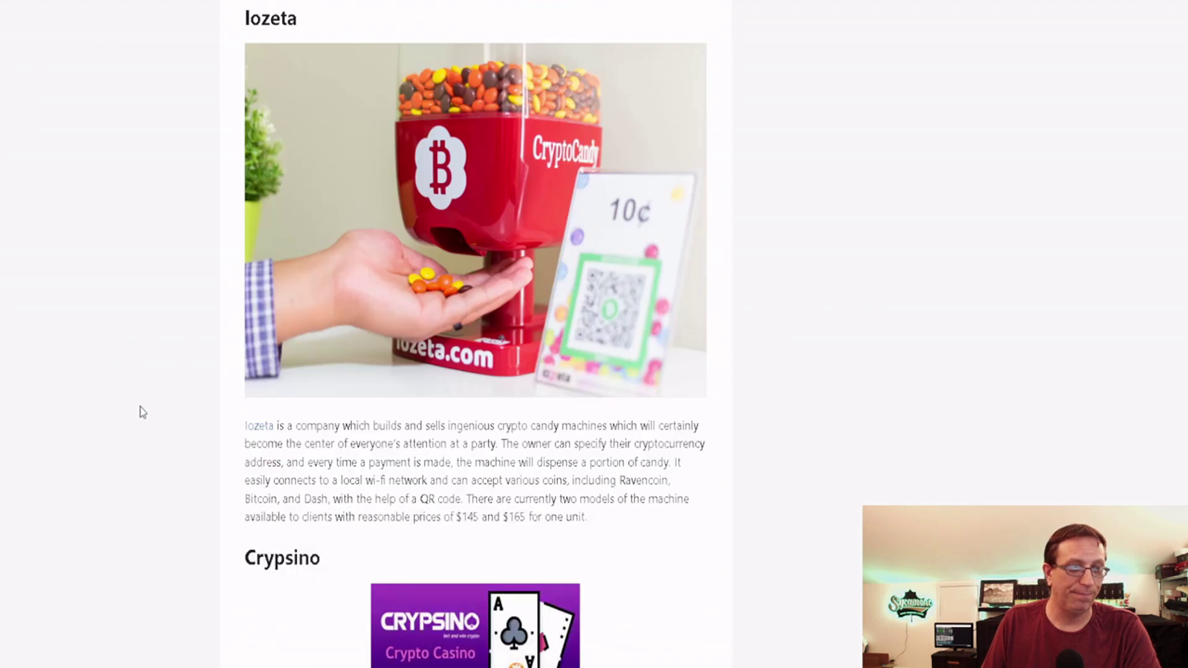
pyautogui.scroll(-2, 142, 412)
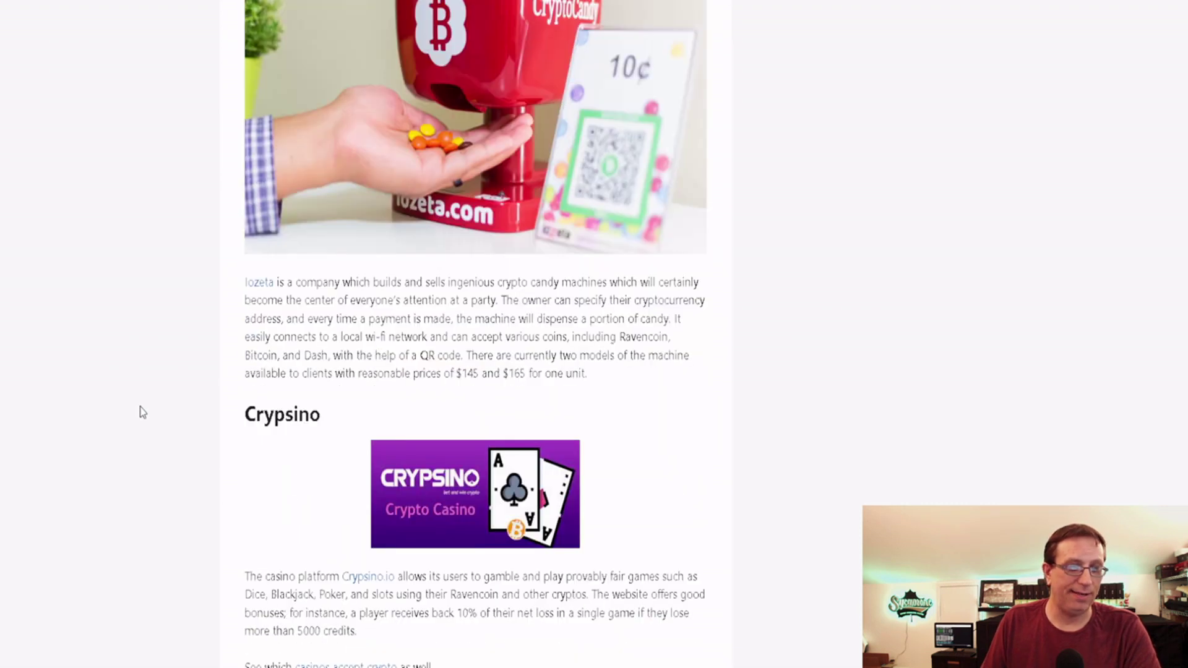
pyautogui.scroll(-3, 142, 412)
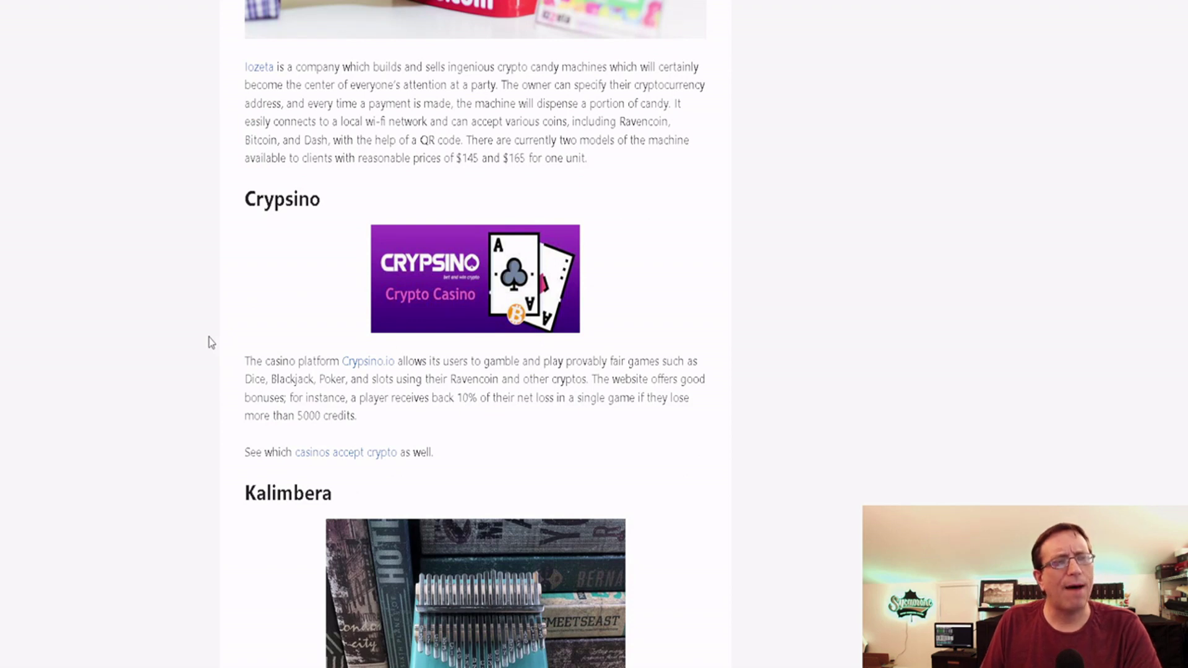
pyautogui.scroll(-3, 204, 343)
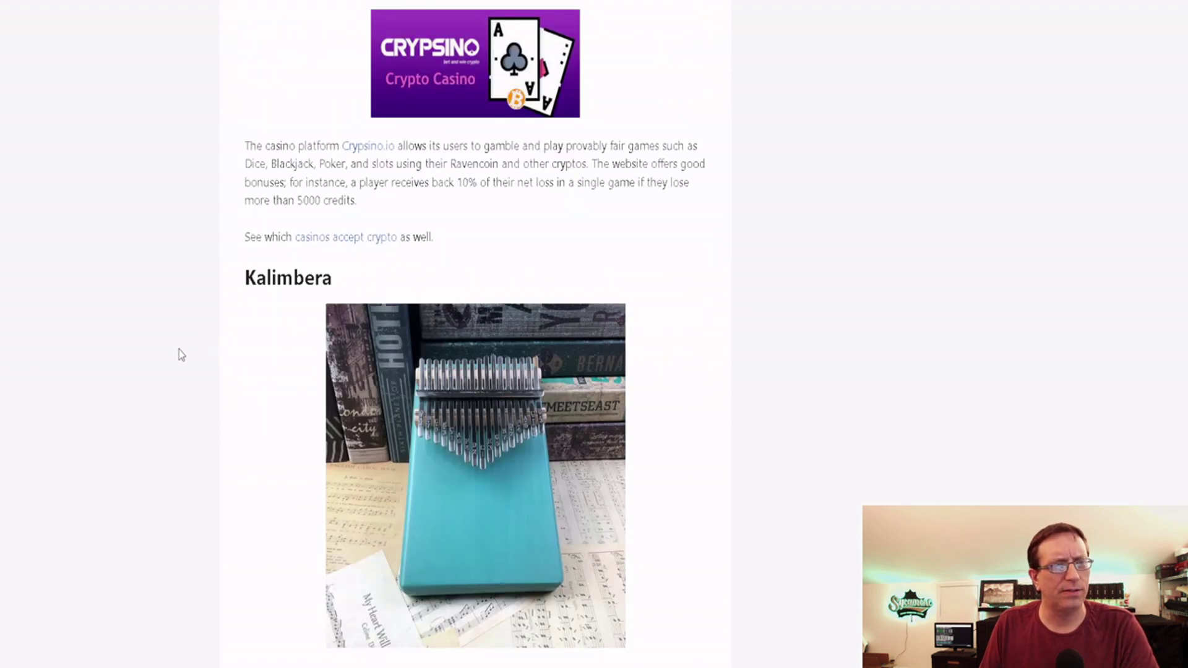
pyautogui.scroll(-1, 181, 355)
pyautogui.scroll(-1, 181, 355)
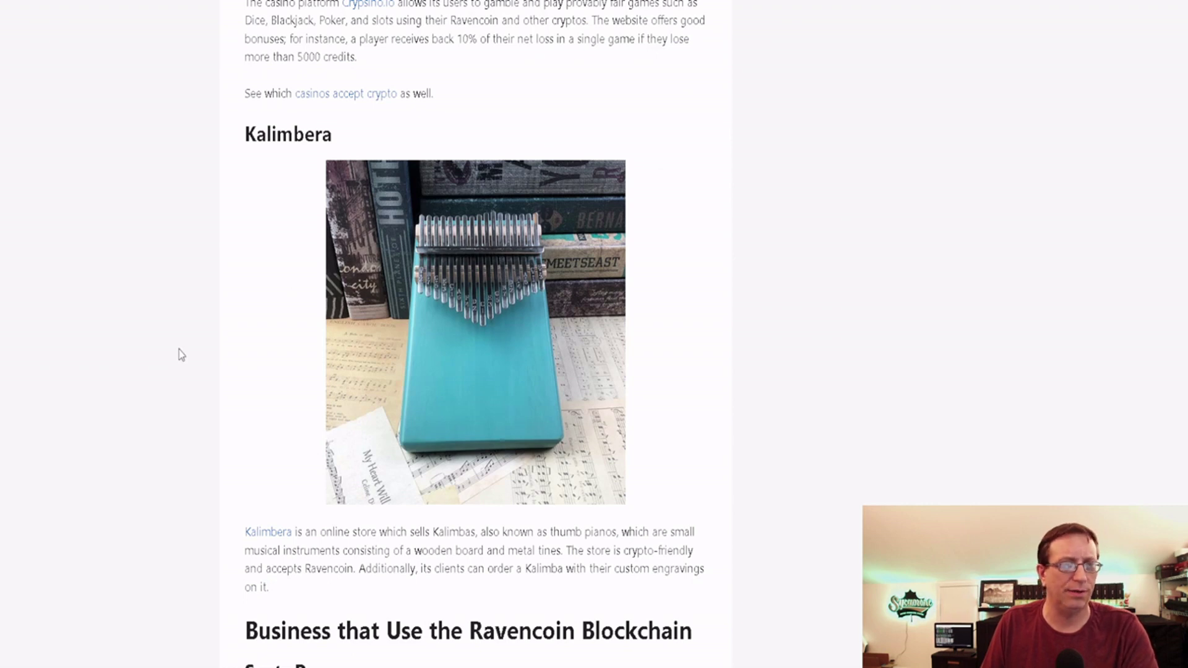
pyautogui.scroll(-1, 181, 355)
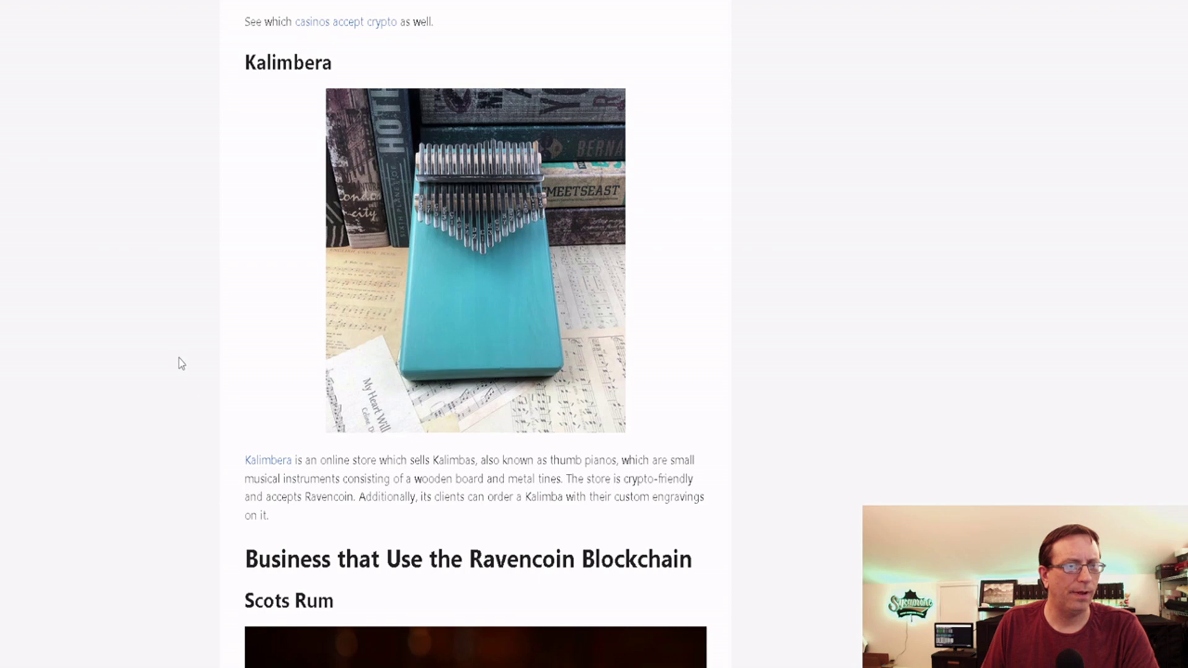
# Open the Kalimbera store from the article, browse its home page down to the product listings, and close the store.
pyautogui.click(259, 465)
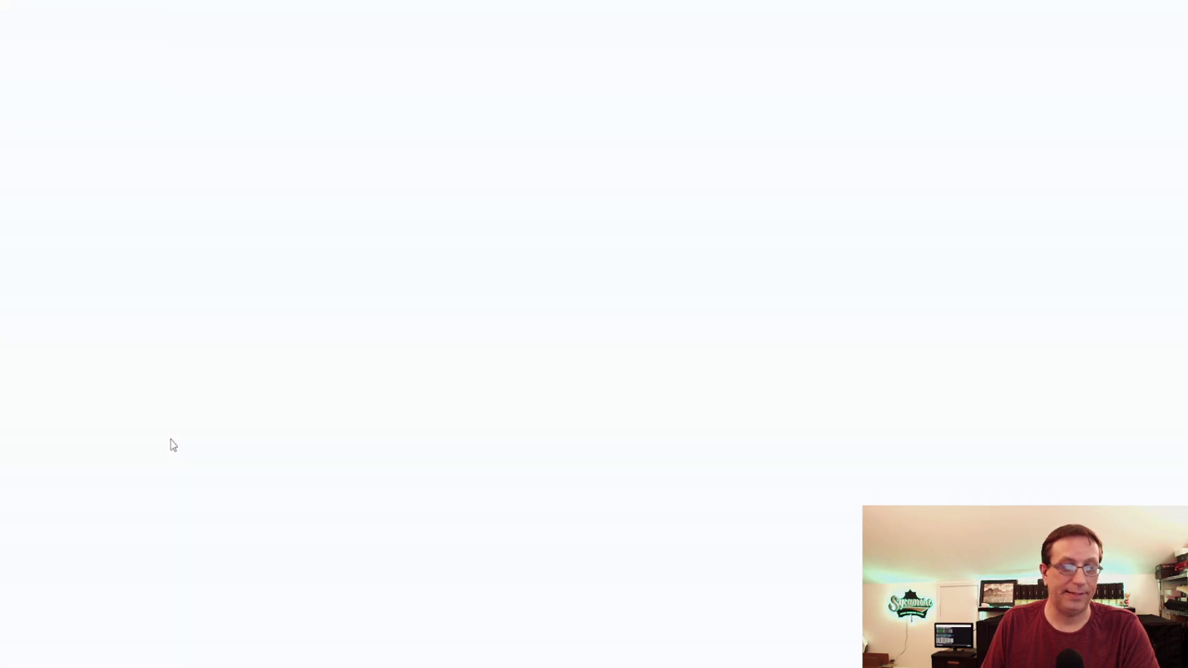
pyautogui.scroll(-3, 179, 441)
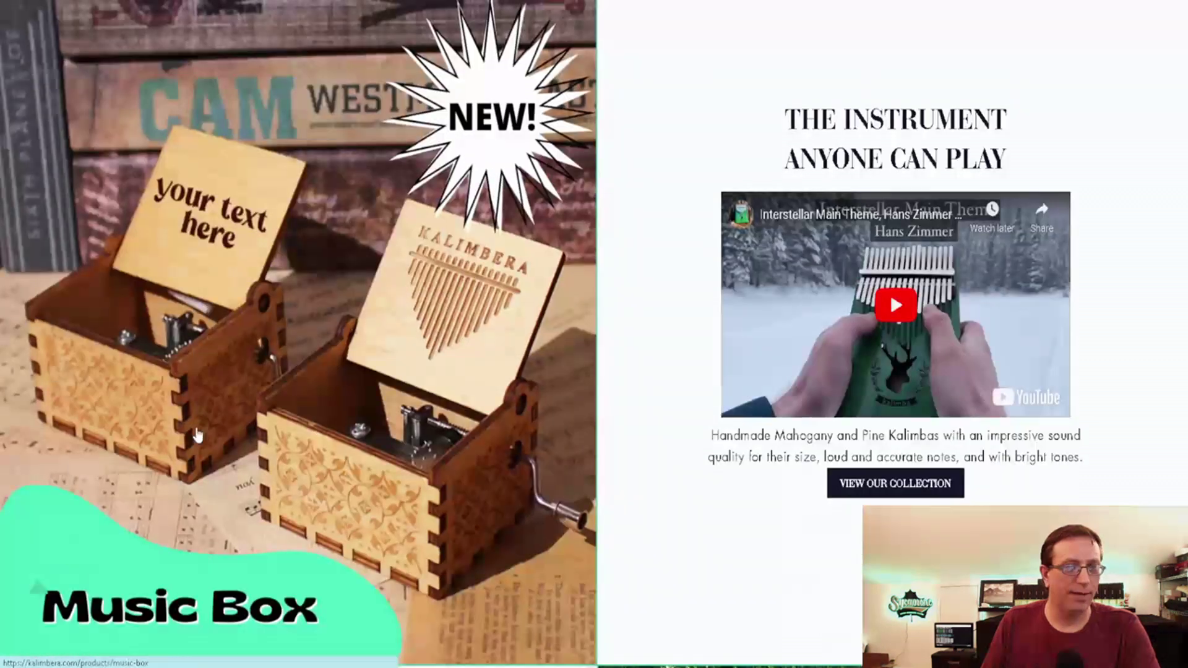
pyautogui.scroll(-1, 197, 437)
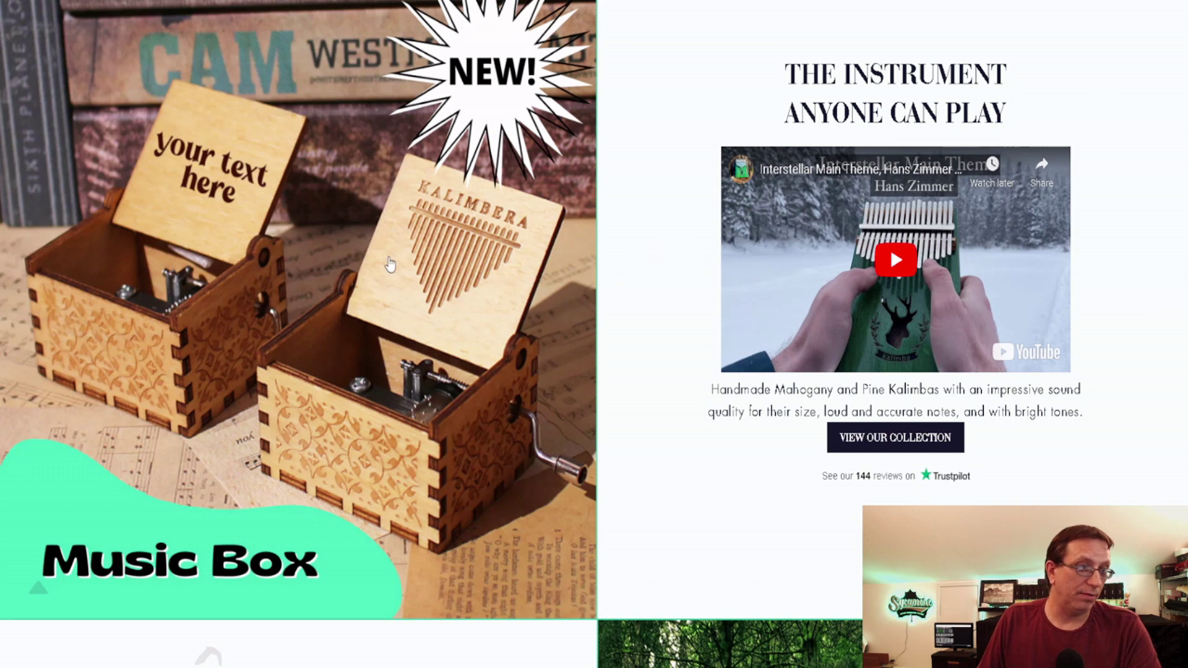
pyautogui.scroll(-3, 733, 336)
pyautogui.scroll(-5, 733, 336)
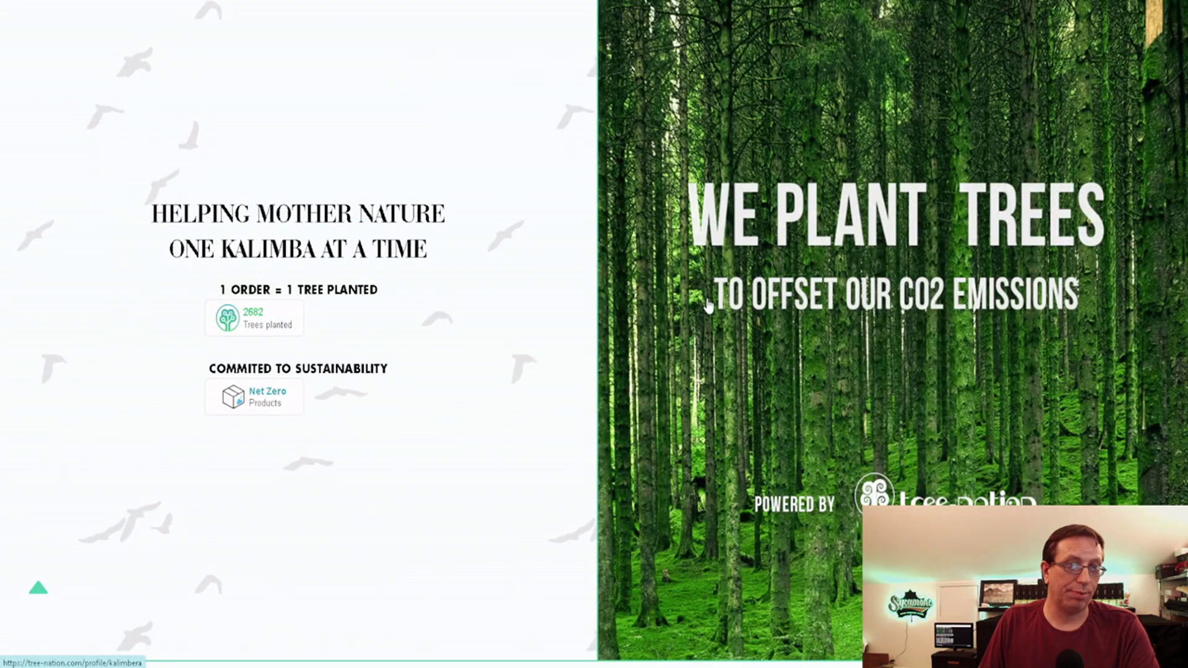
pyautogui.scroll(-4, 707, 307)
pyautogui.scroll(-6, 707, 307)
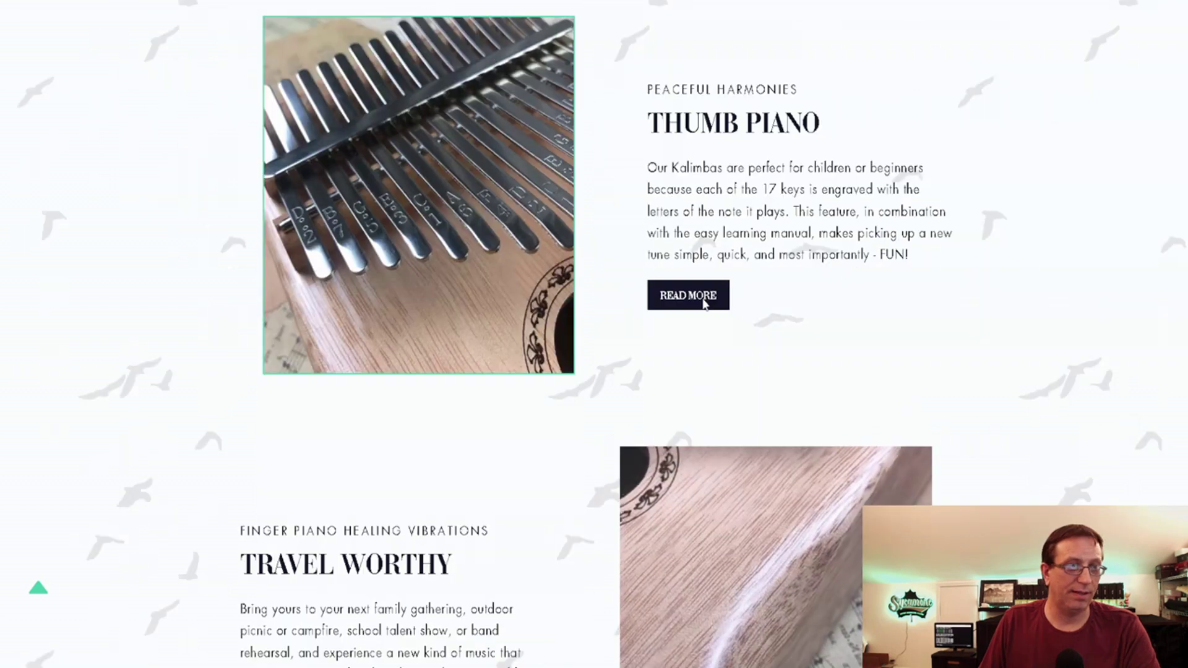
pyautogui.scroll(-6, 621, 336)
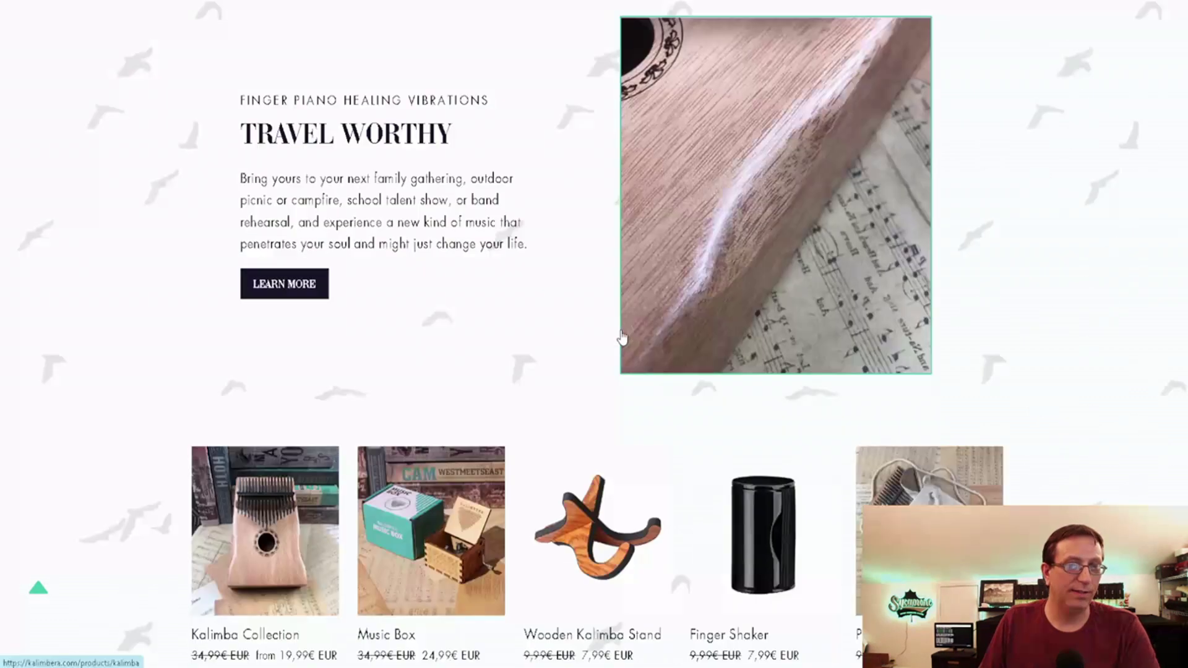
pyautogui.scroll(-4, 622, 336)
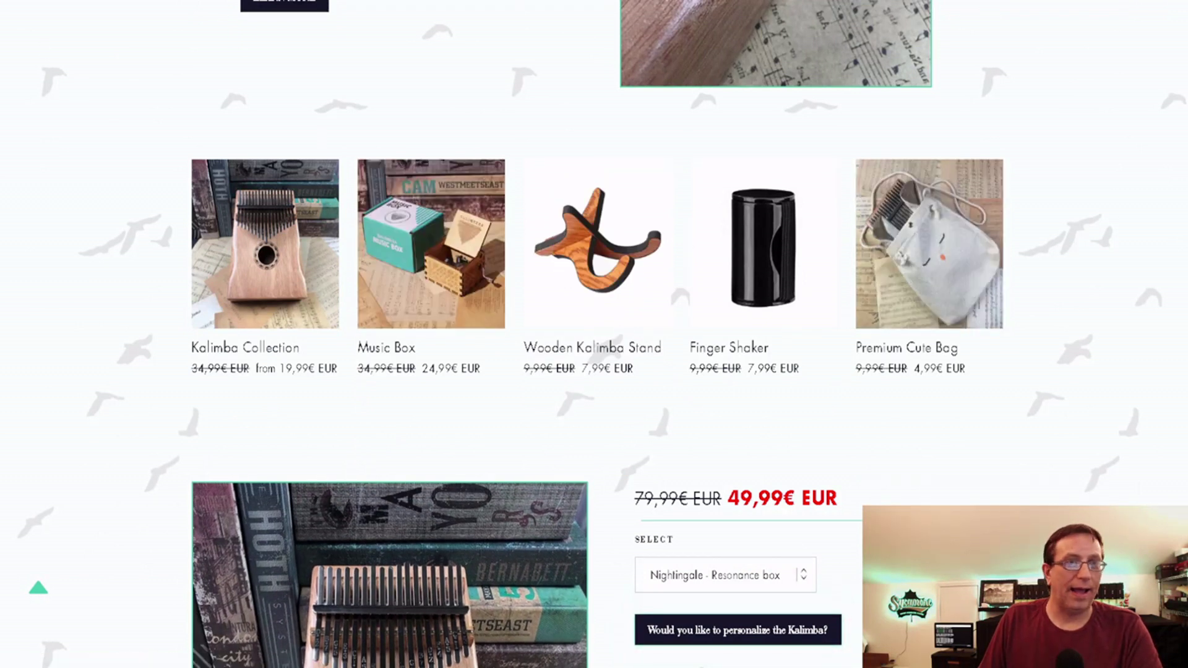
pyautogui.hotkey('ctrl', 'w')
# Read the article's section on businesses that use the Ravencoin blockchain, covering Scots Rum and Project 33.
pyautogui.scroll(-6, 130, 310)
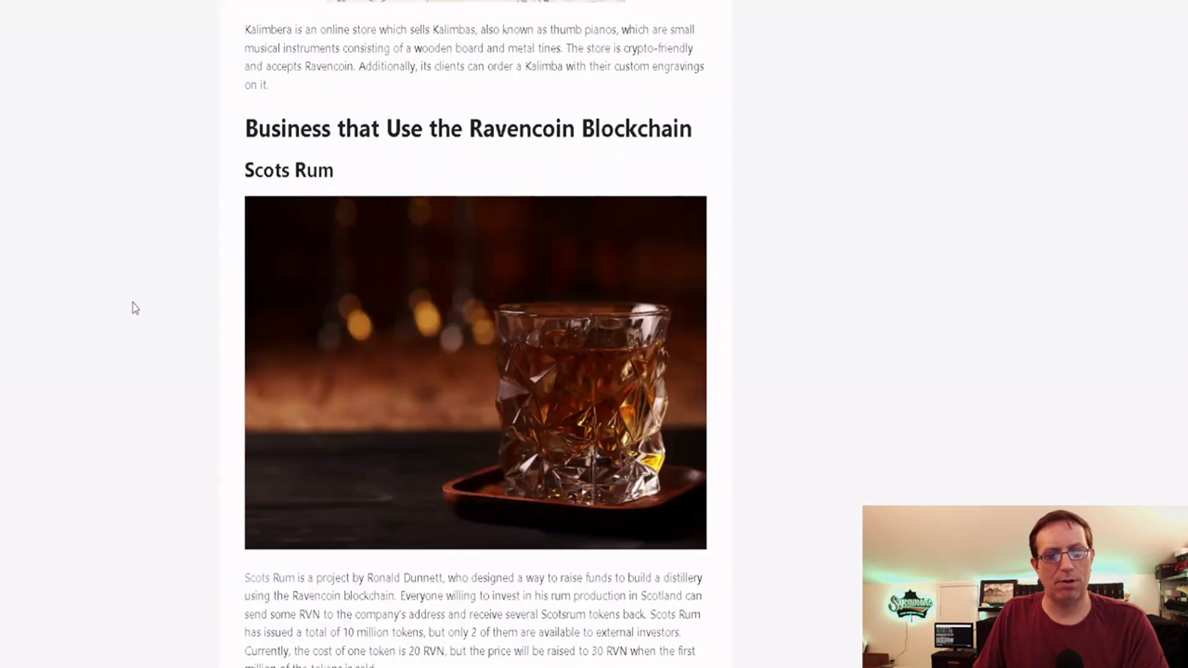
pyautogui.scroll(-6, 132, 307)
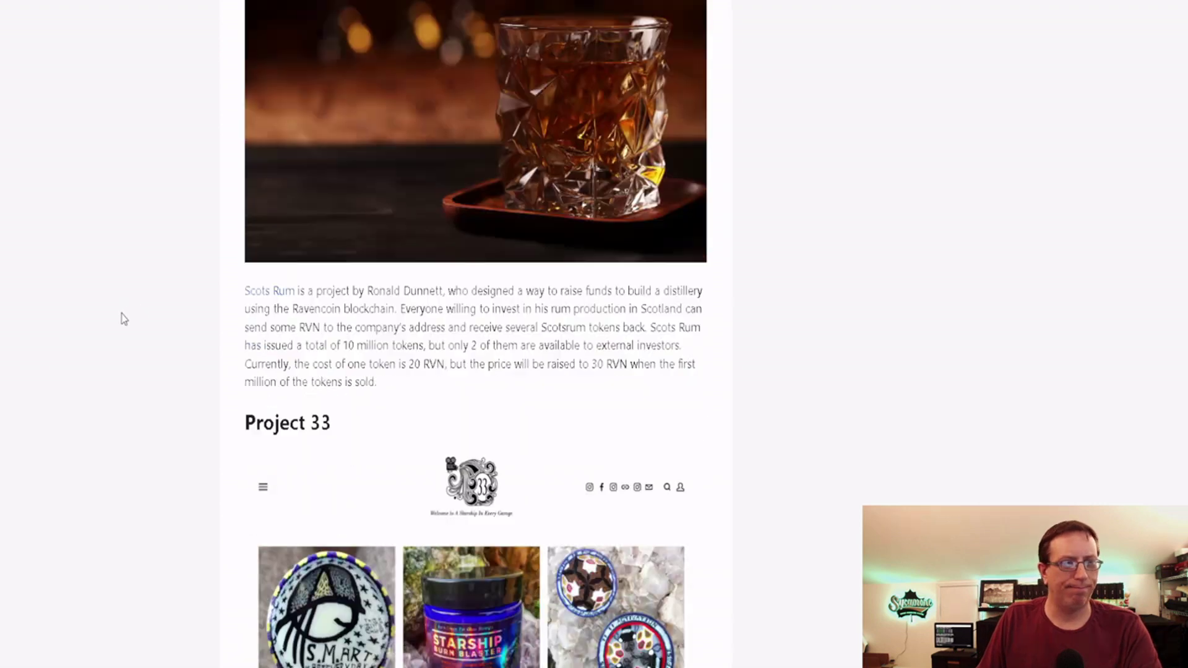
pyautogui.scroll(-2, 123, 318)
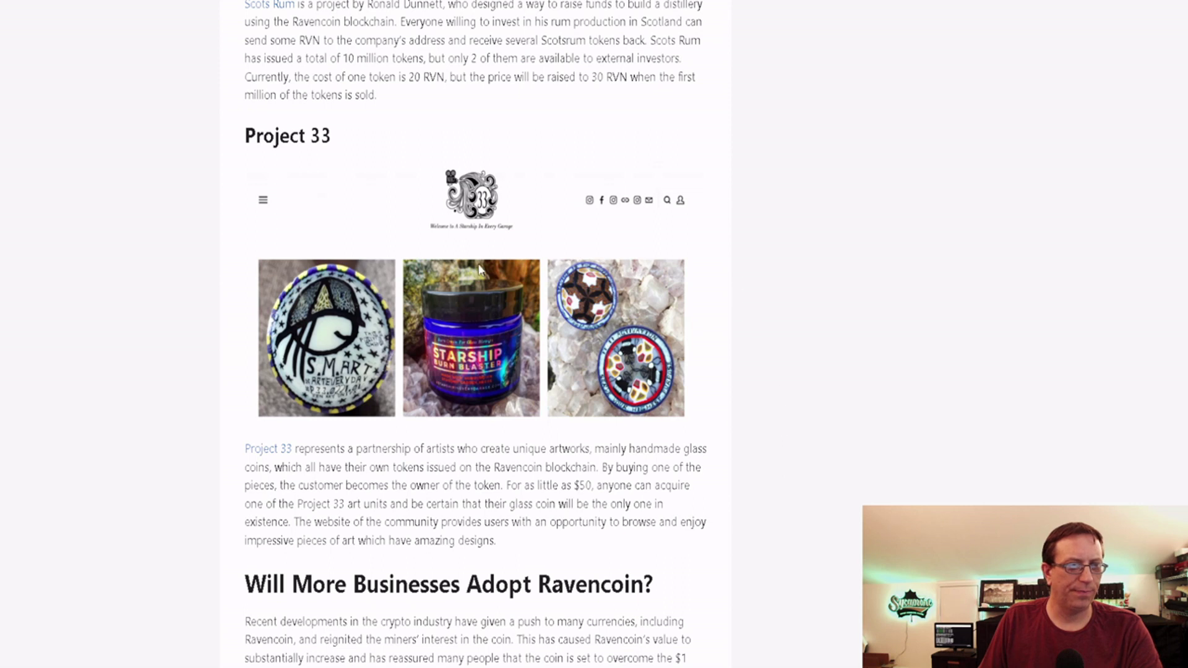
# Open the Project 33 shop linked in the article and browse its glass coin listings down to the Ravencoin art unit.
pyautogui.click(273, 450)
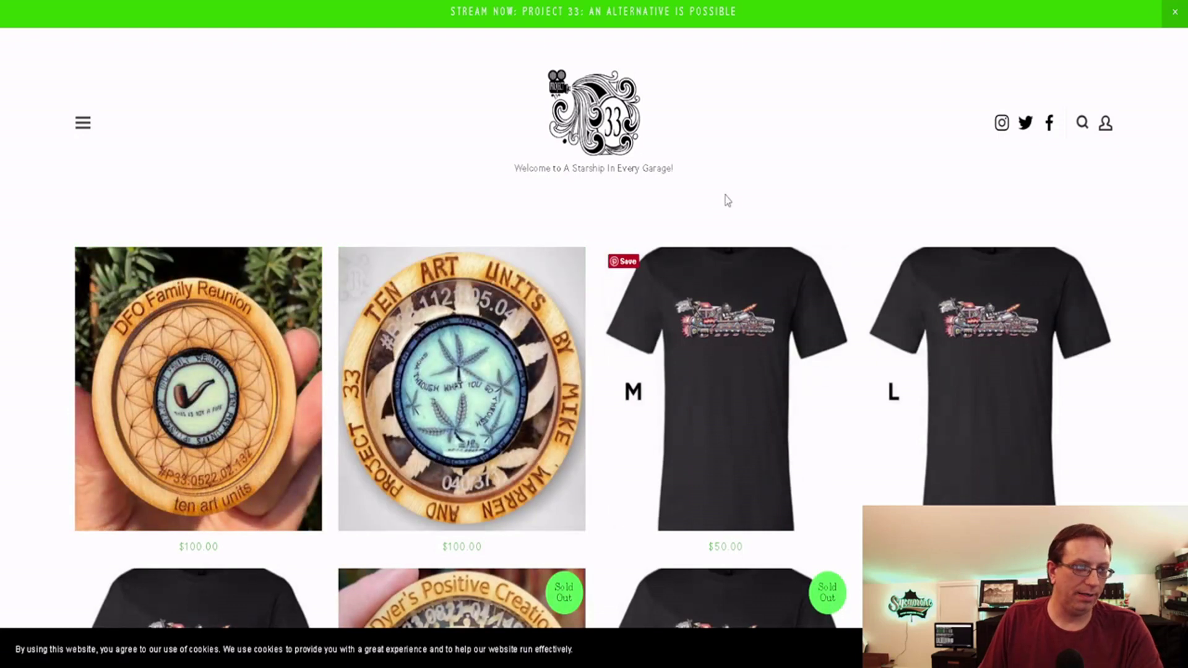
pyautogui.scroll(-5, 725, 206)
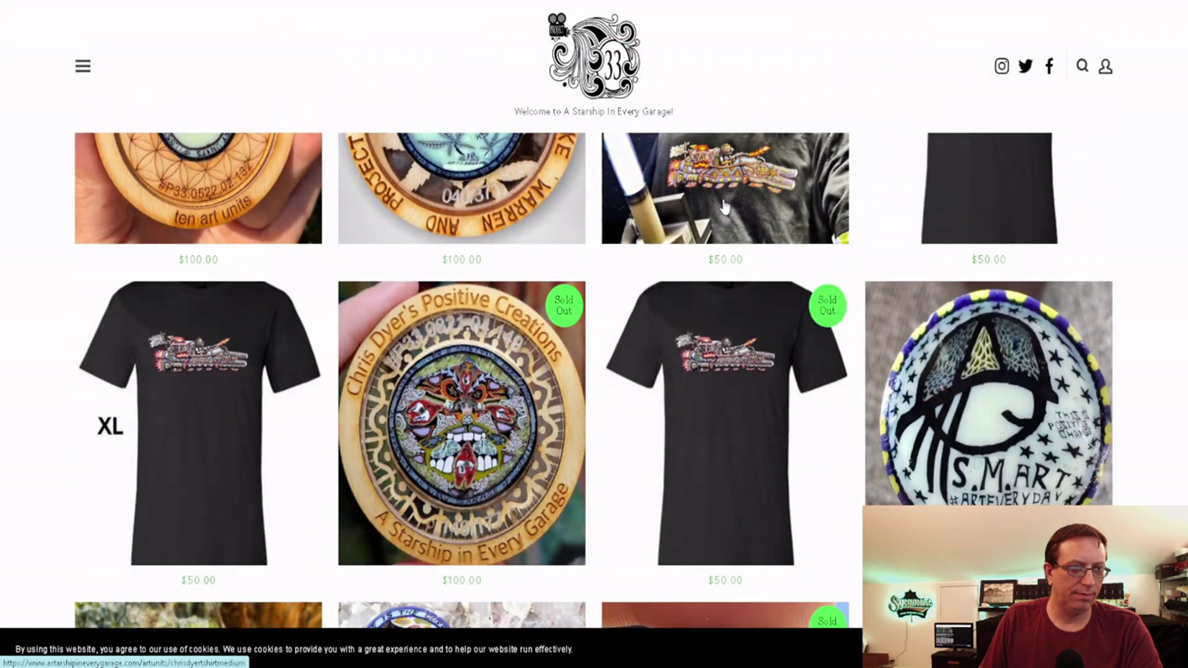
pyautogui.scroll(-10, 724, 206)
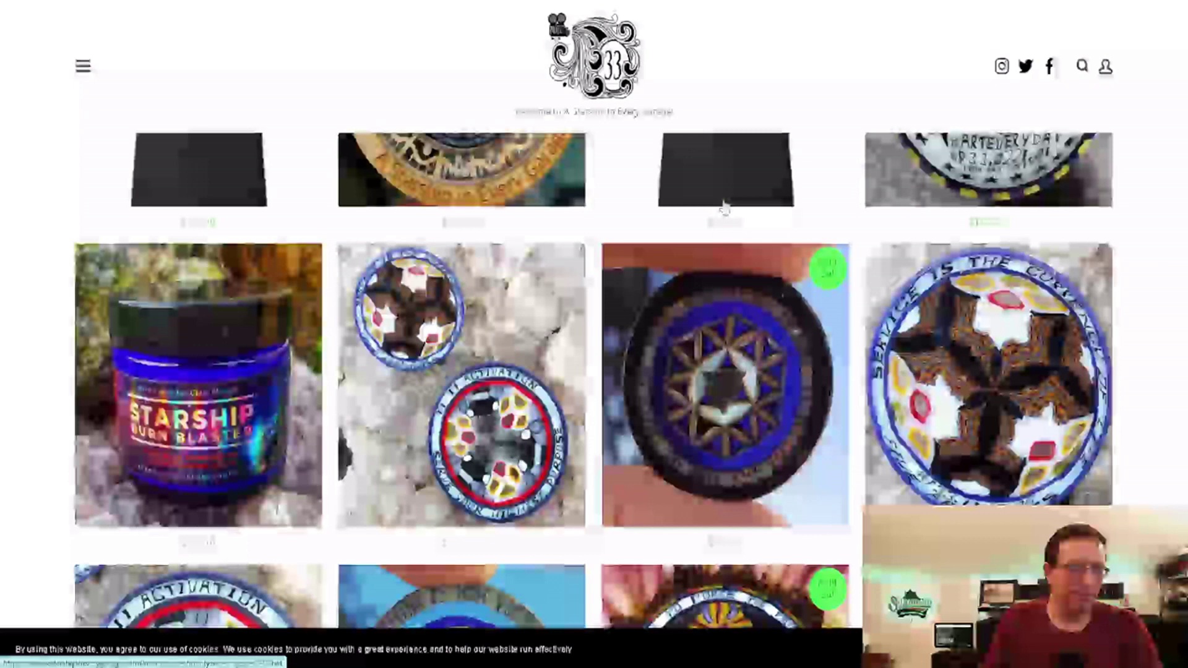
pyautogui.scroll(-10, 725, 206)
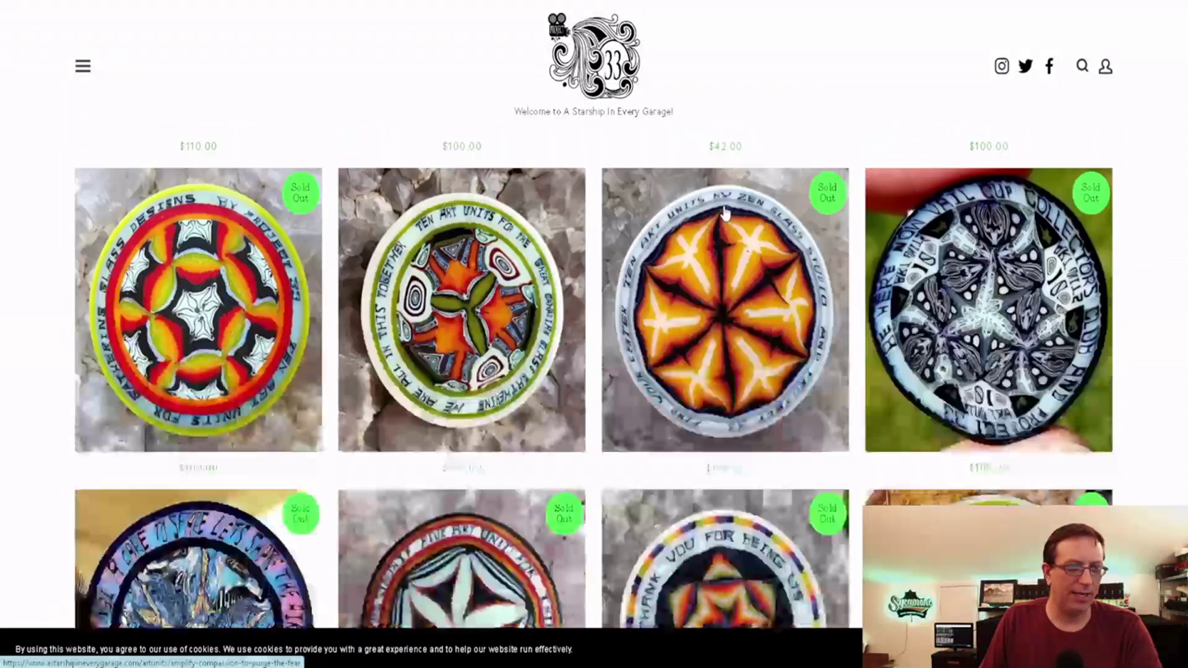
pyautogui.scroll(-4, 725, 213)
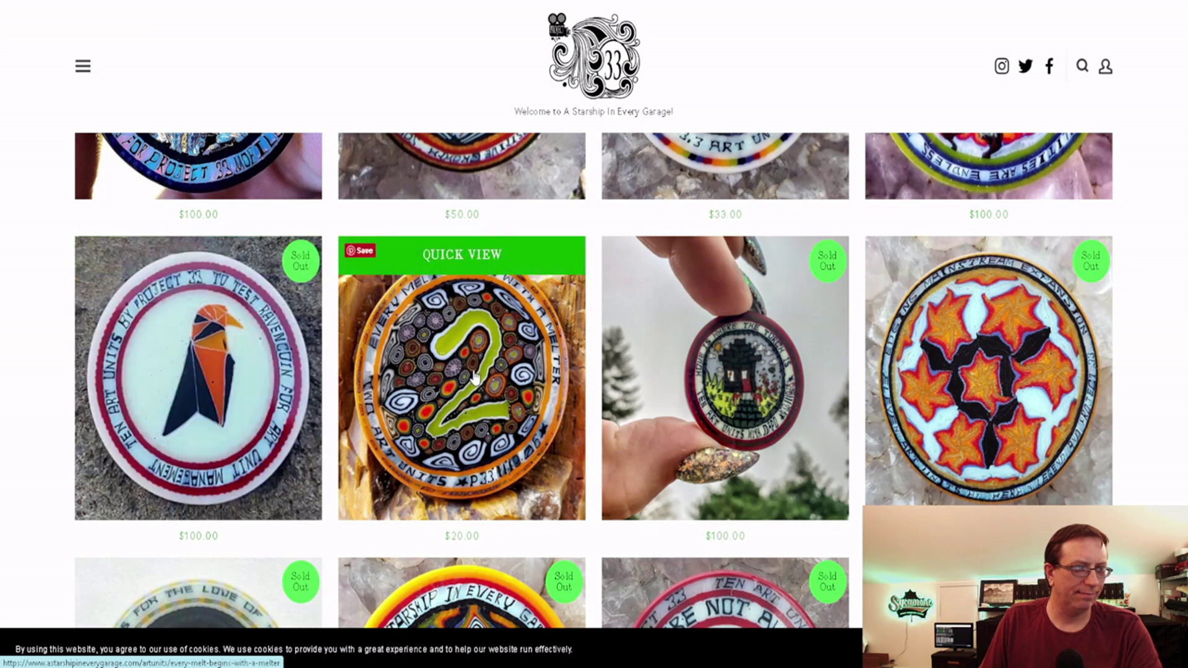
pyautogui.scroll(-5, 474, 381)
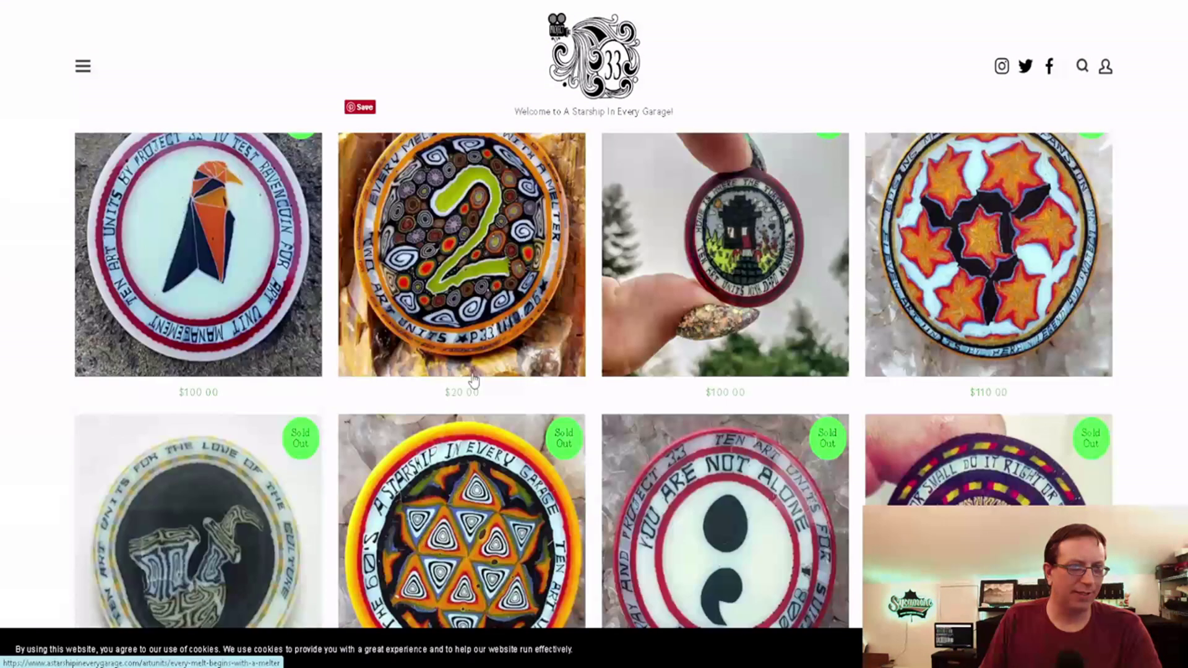
# Look at the Ravencoin art unit and the earlier Project 33 listings again, and return to the article's closing section.
pyautogui.scroll(3, 473, 381)
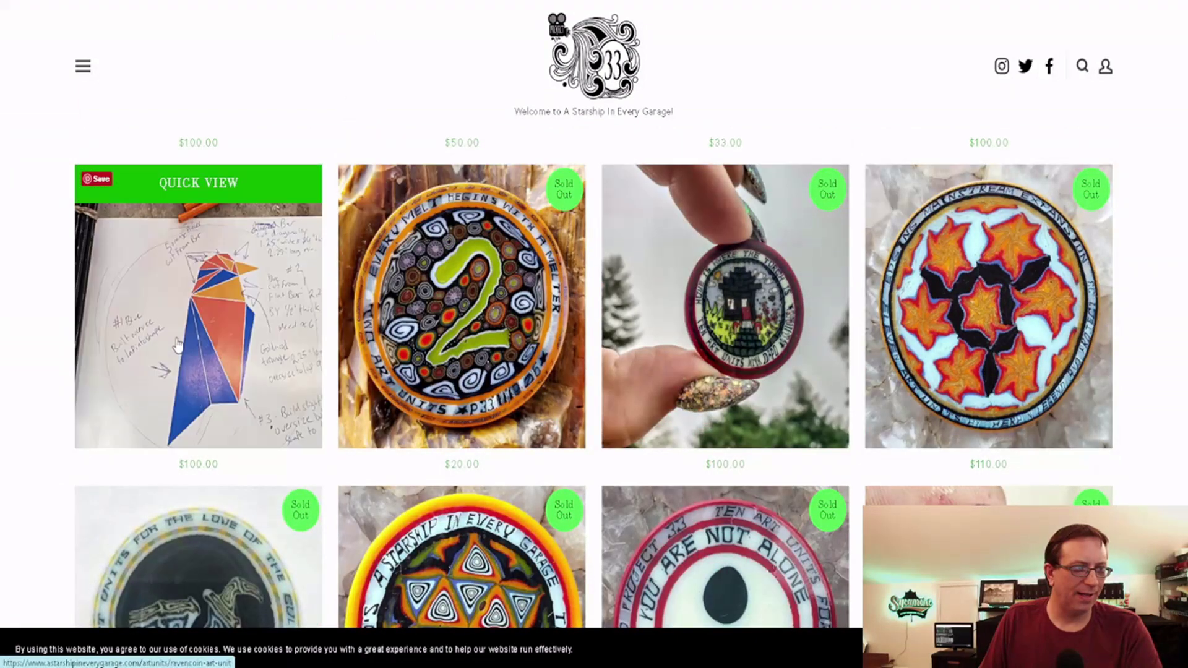
pyautogui.scroll(6, 420, 368)
pyautogui.scroll(15, 419, 368)
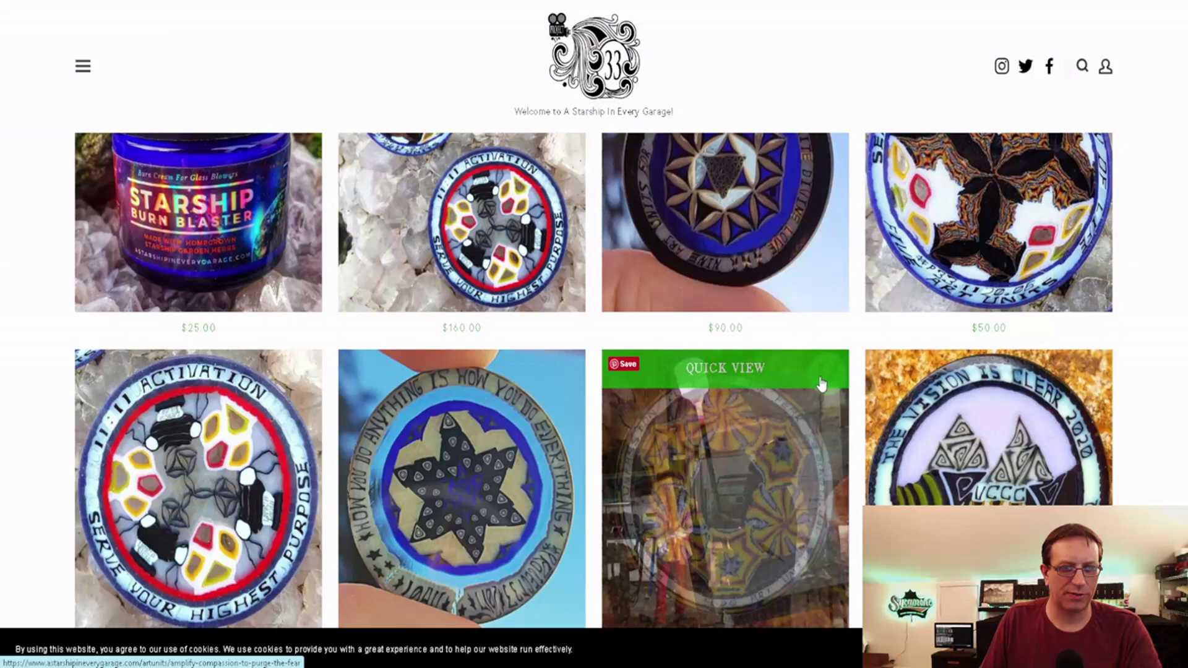
pyautogui.scroll(-2, 762, 430)
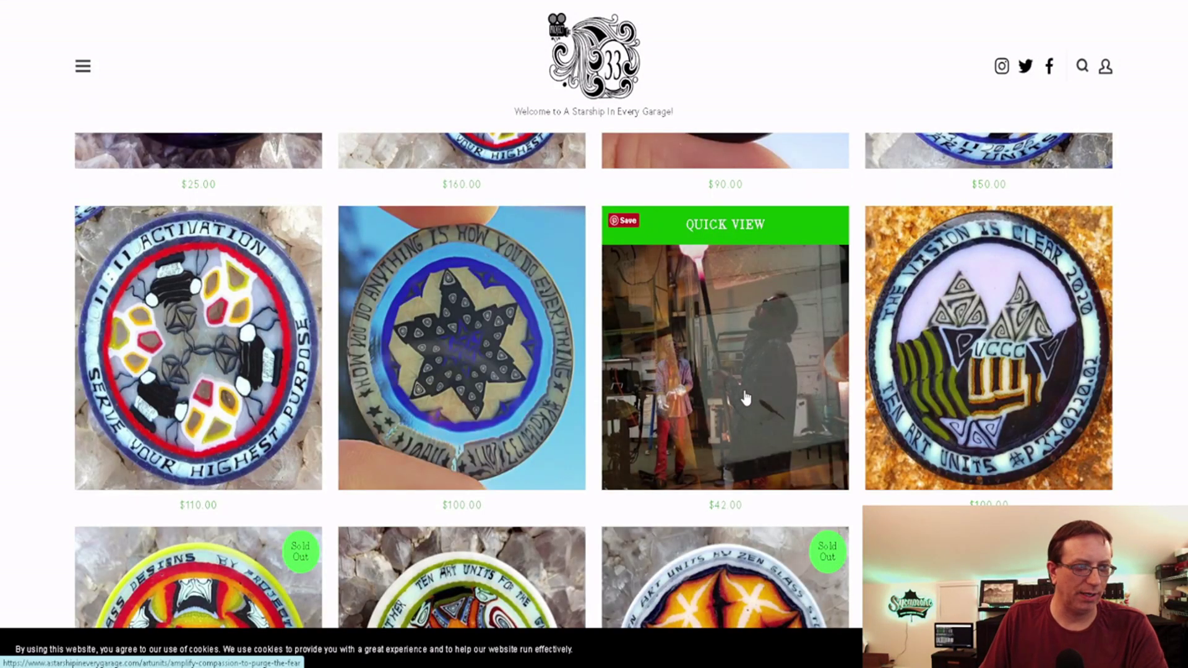
pyautogui.scroll(6, 717, 380)
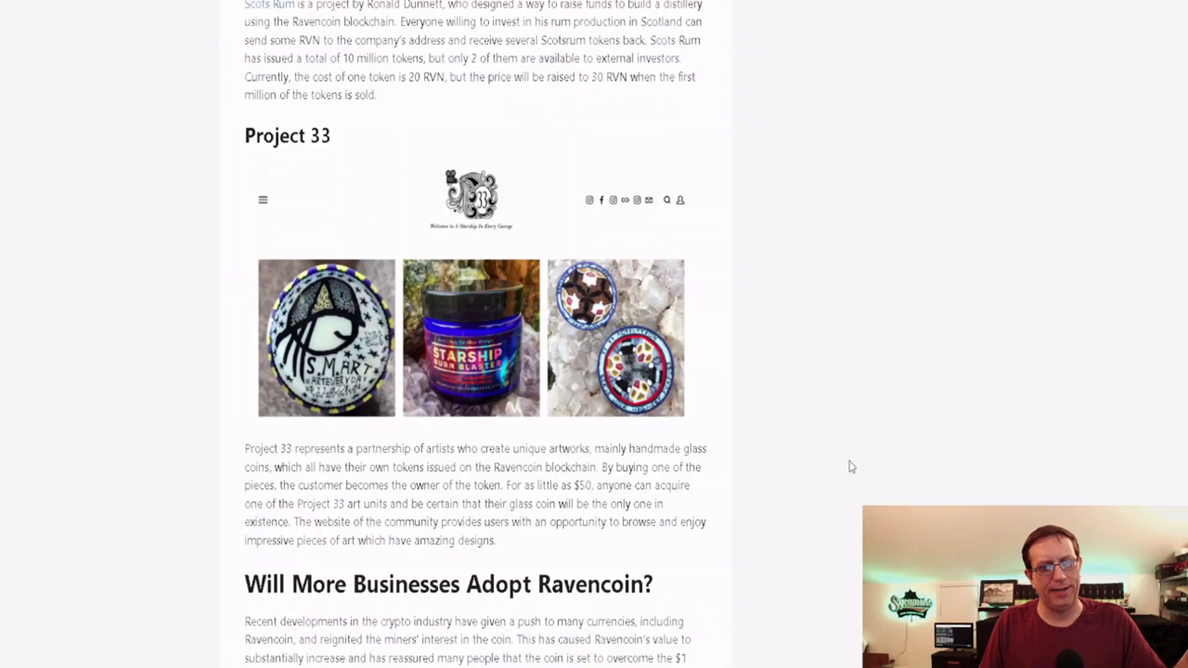
pyautogui.scroll(-3, 811, 446)
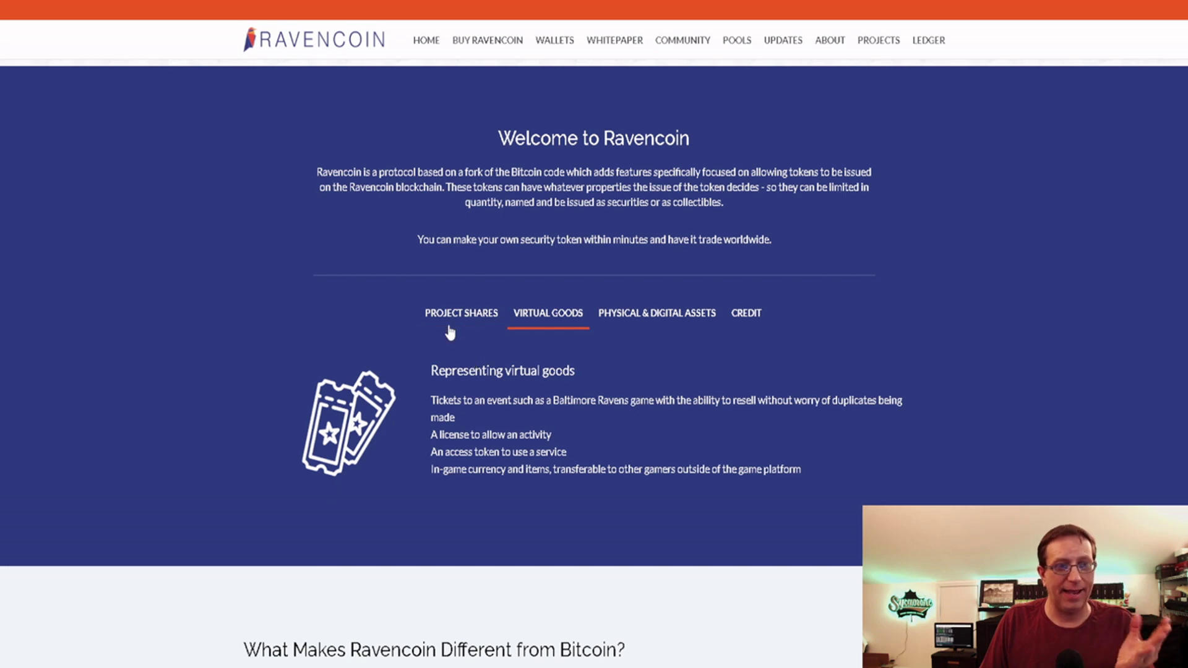
# Review Ravencoin's token use cases on its official site: project shares, virtual goods, and physical and digital assets.
pyautogui.click(446, 314)
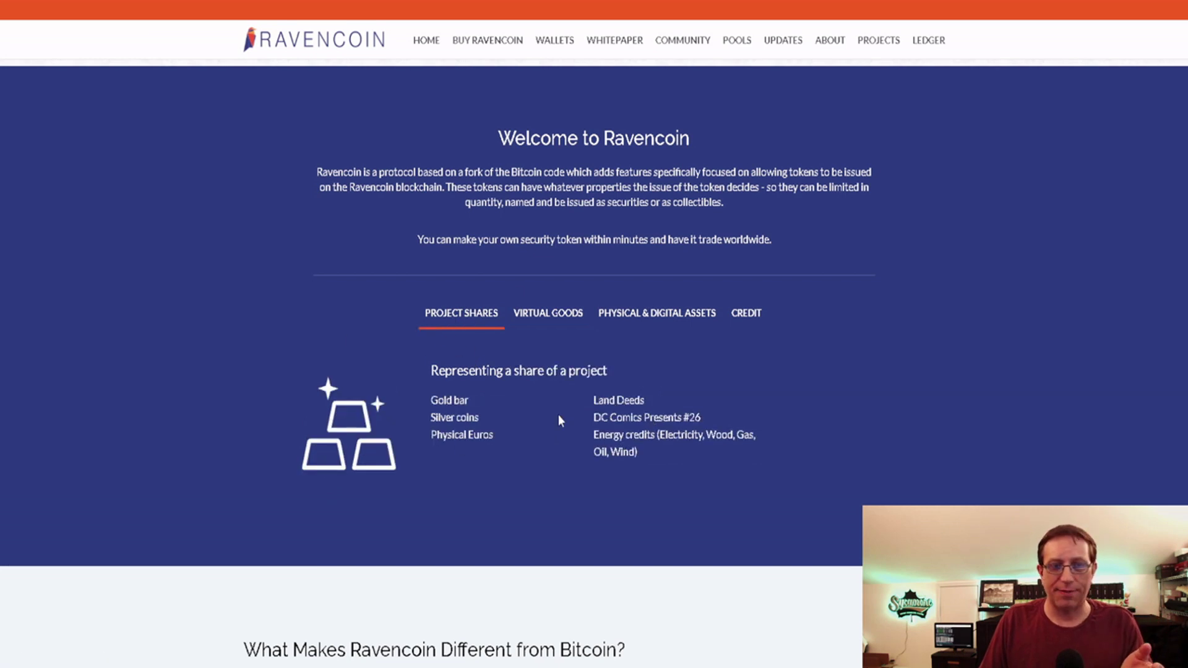
pyautogui.click(545, 318)
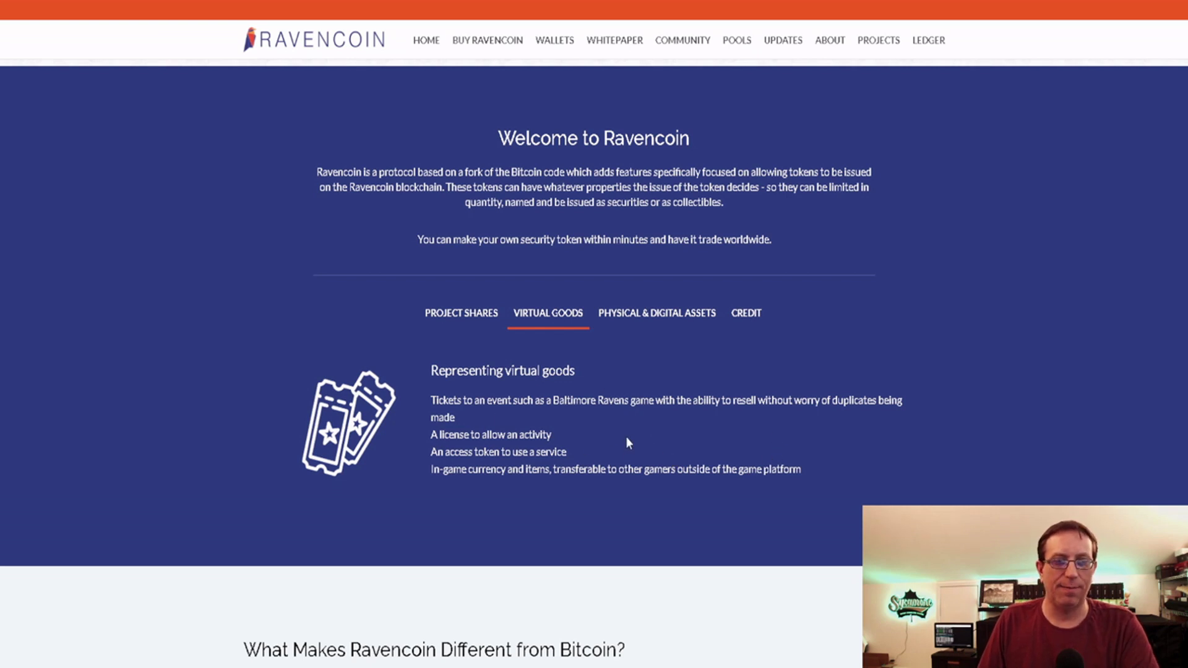
pyautogui.click(647, 316)
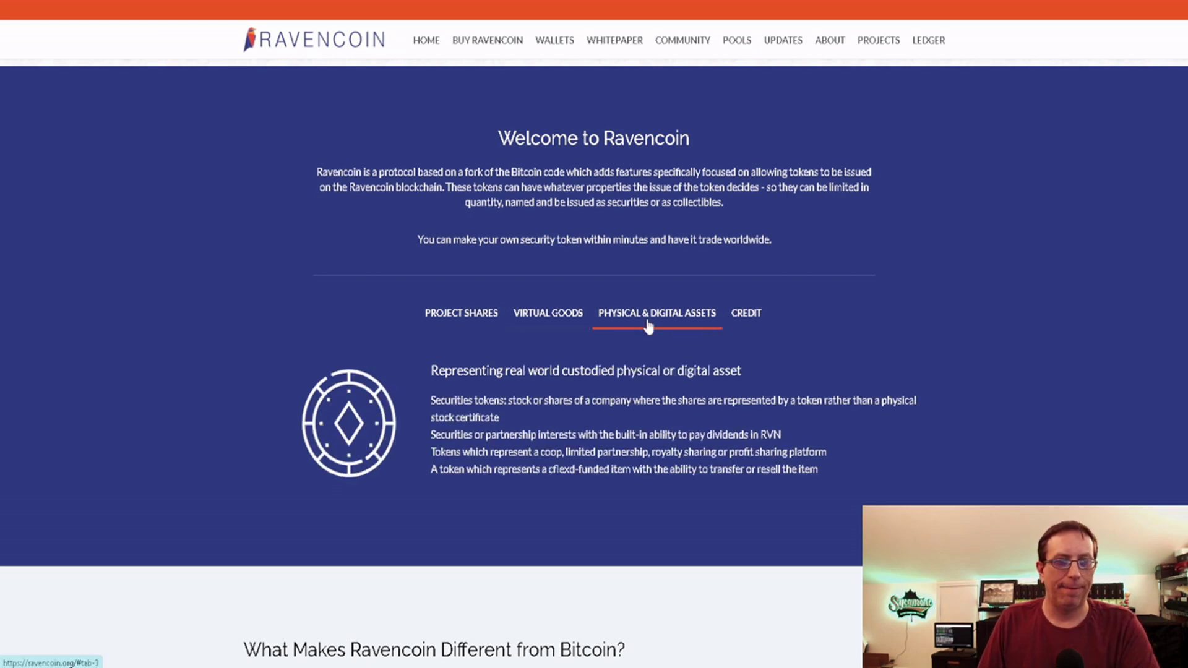
pyautogui.click(479, 326)
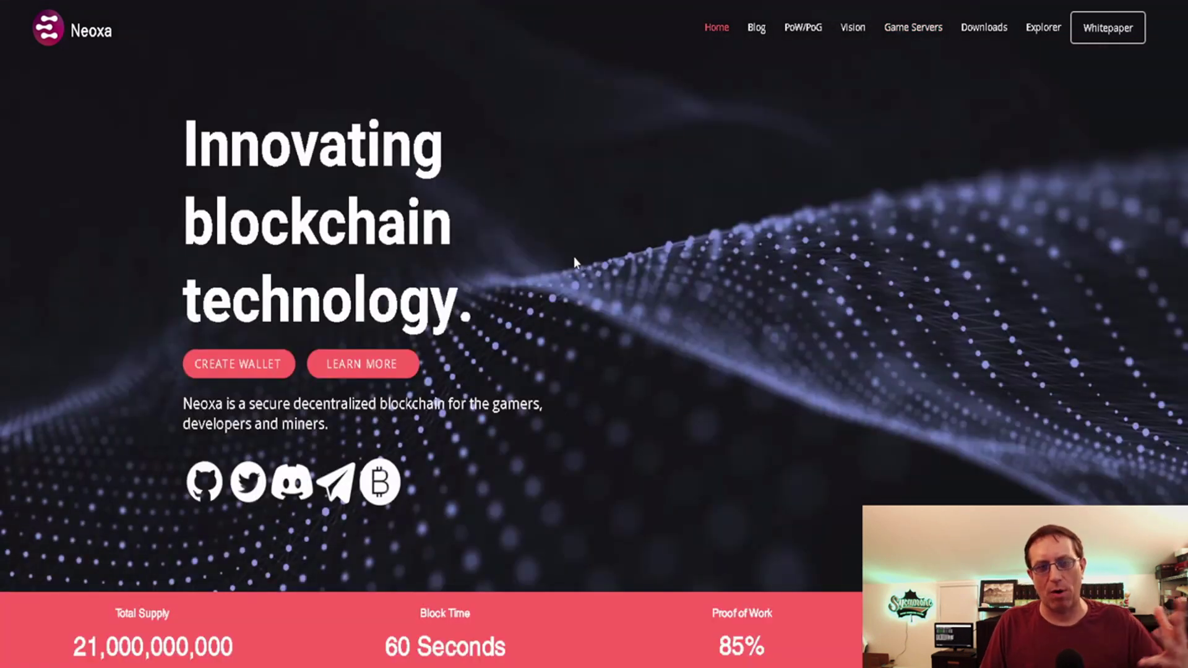
# Open the Game Servers page on the Neoxa website.
pyautogui.click(905, 39)
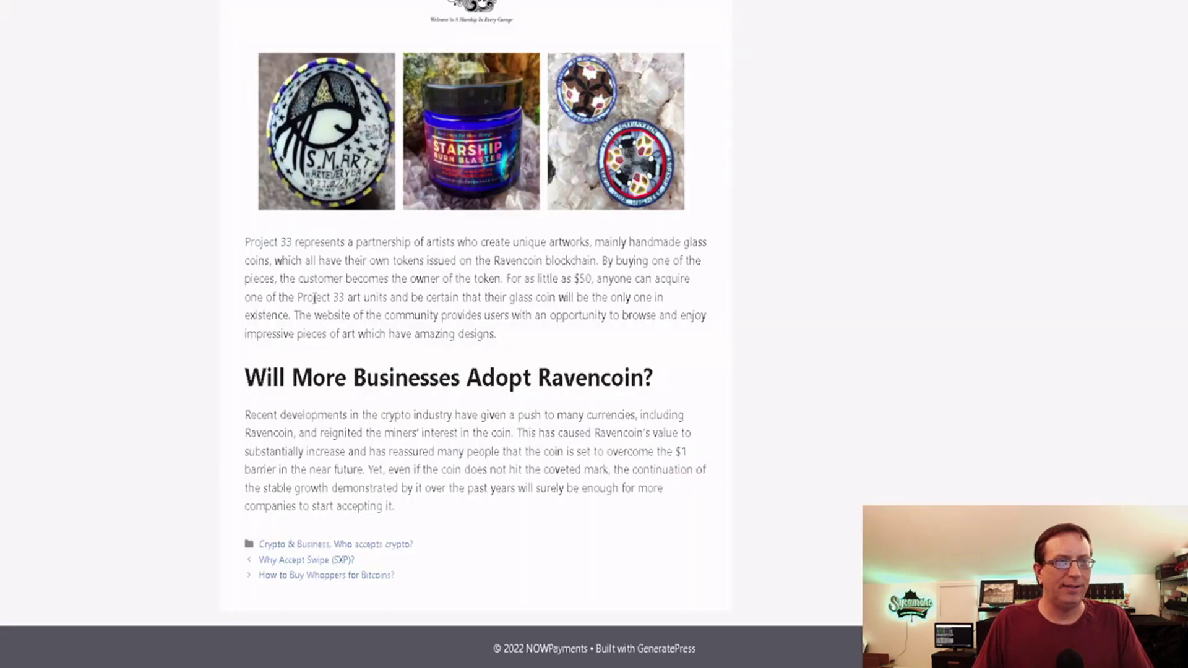
# Go back through the article's list of businesses accepting Ravencoin, up to the H-Town Donuts section.
pyautogui.scroll(10, 189, 350)
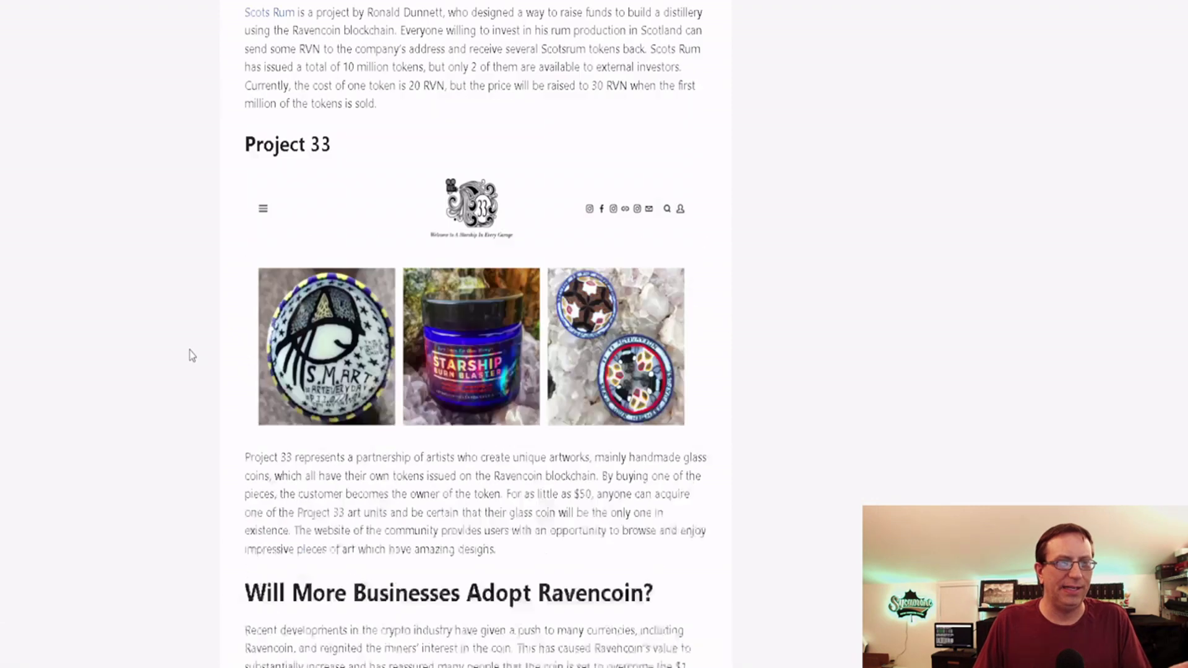
pyautogui.scroll(20, 189, 347)
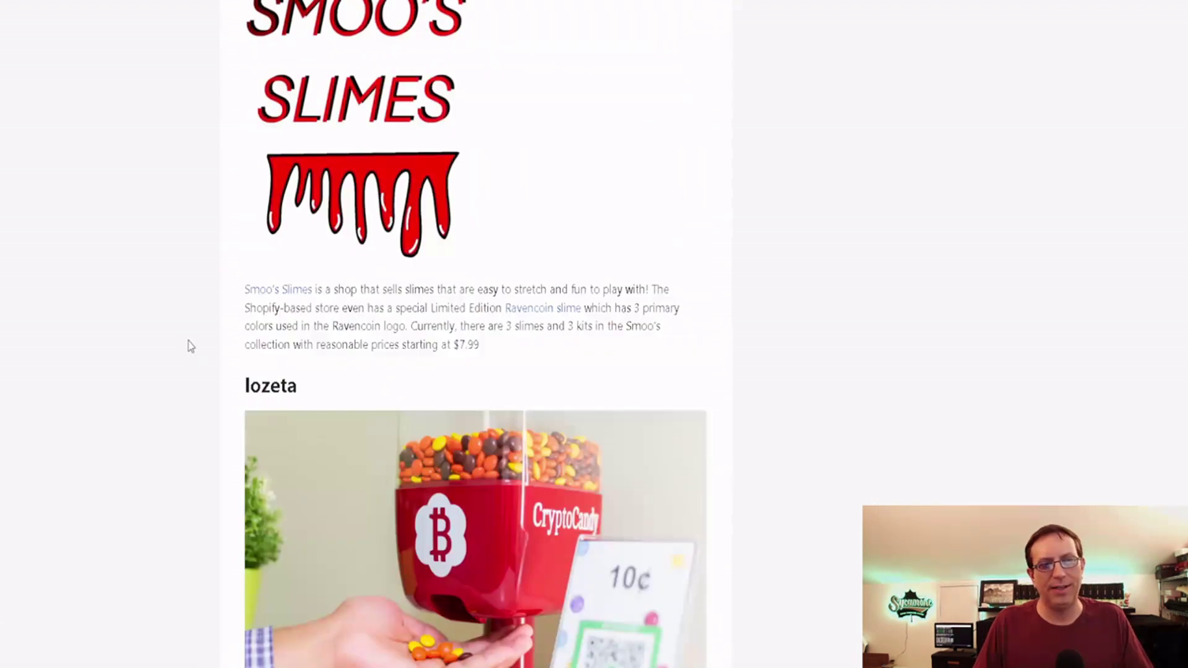
pyautogui.scroll(20, 190, 344)
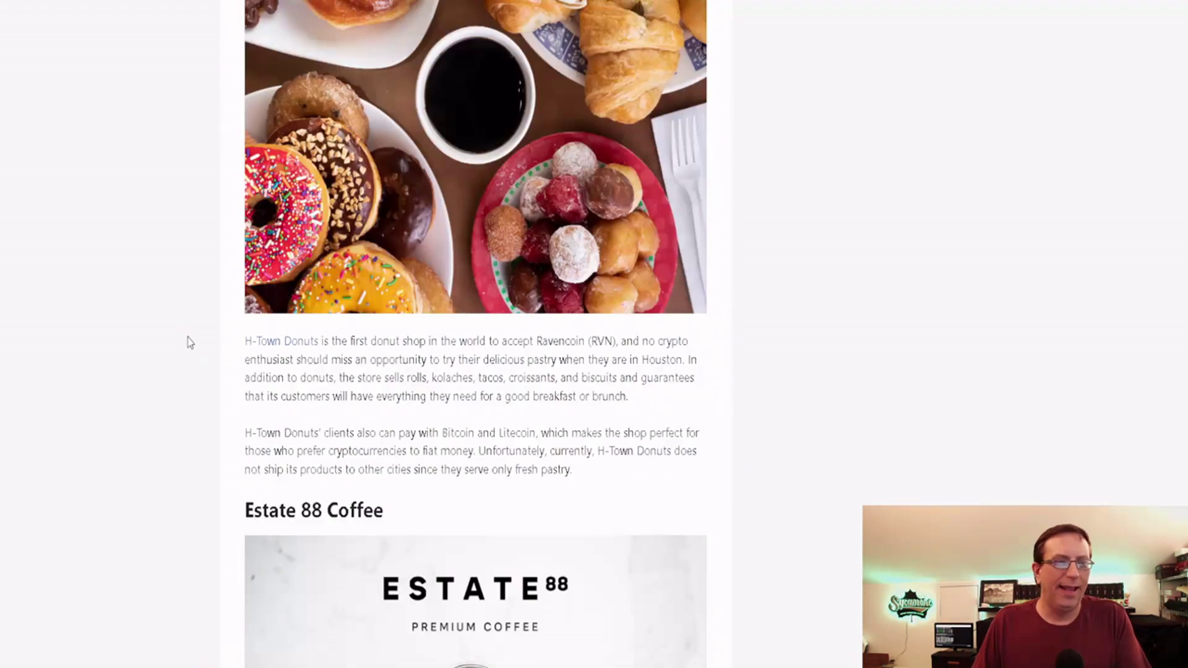
pyautogui.scroll(-1, 190, 343)
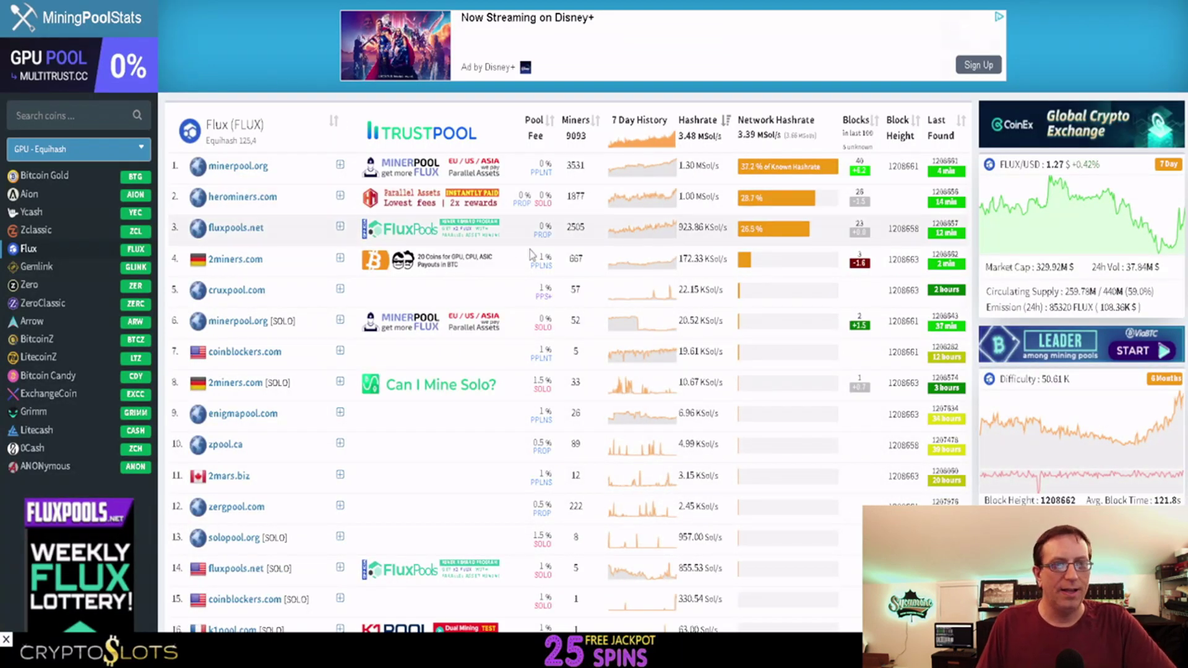
# Examine the six-month difficulty charts for Flux, Ravencoin and Ergo on MiningPoolStats, plus Ergo's seven-day price chart.
pyautogui.moveTo(1101, 396)
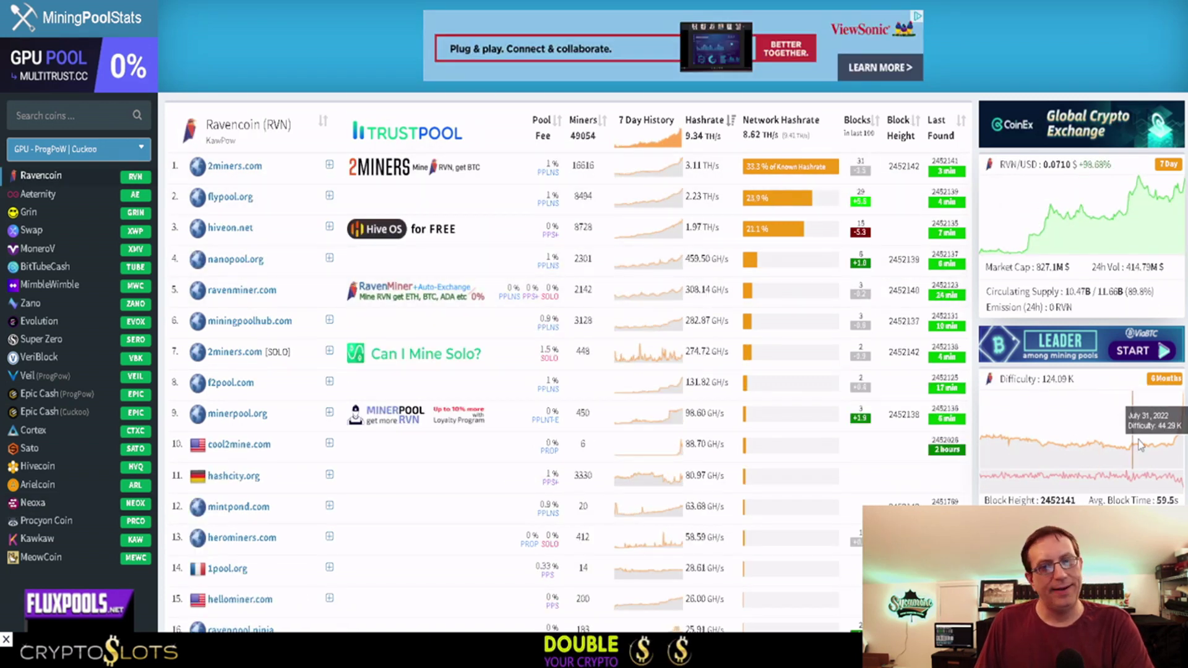
pyautogui.moveTo(1182, 425)
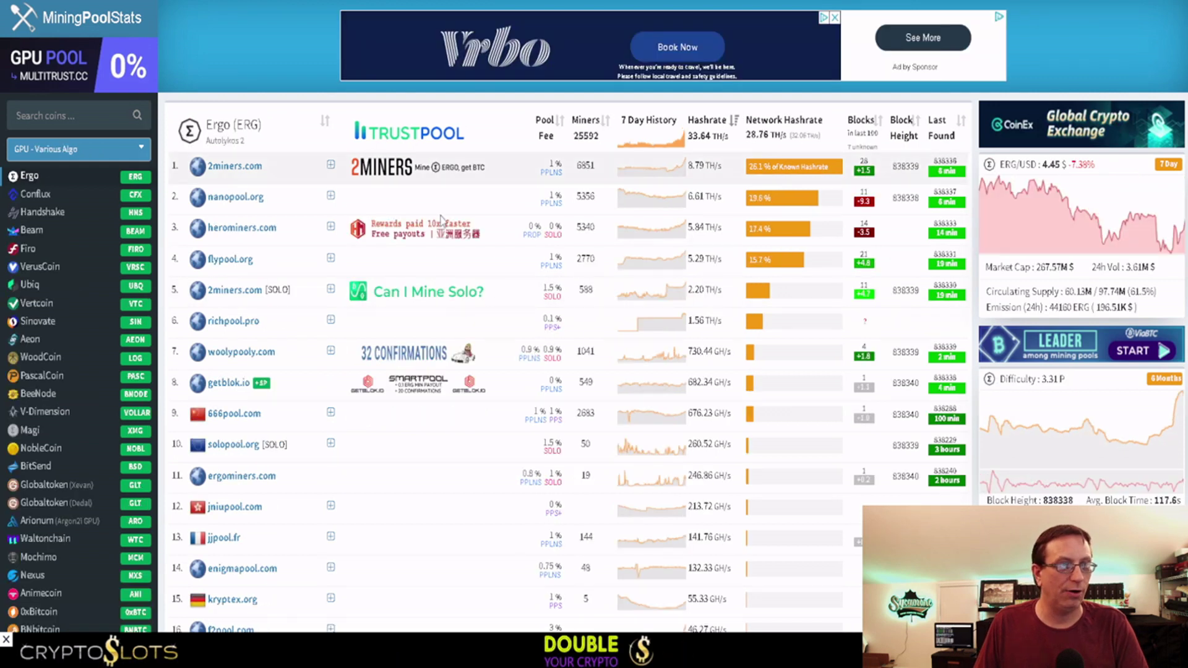
pyautogui.moveTo(1054, 428)
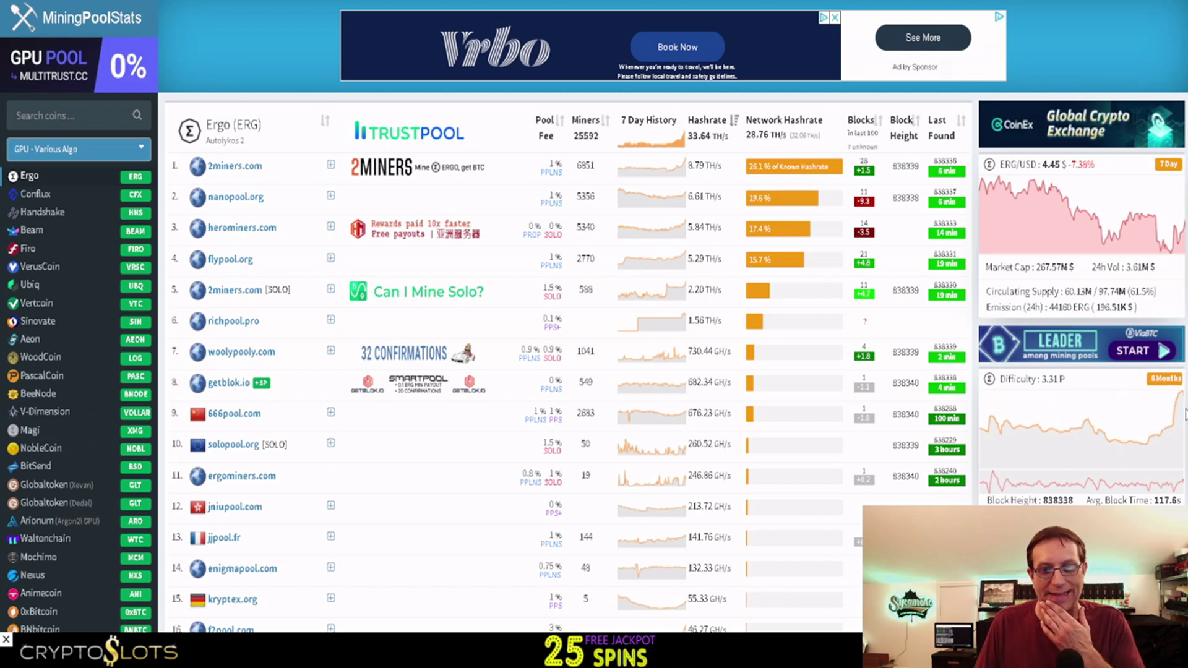
pyautogui.moveTo(1166, 436)
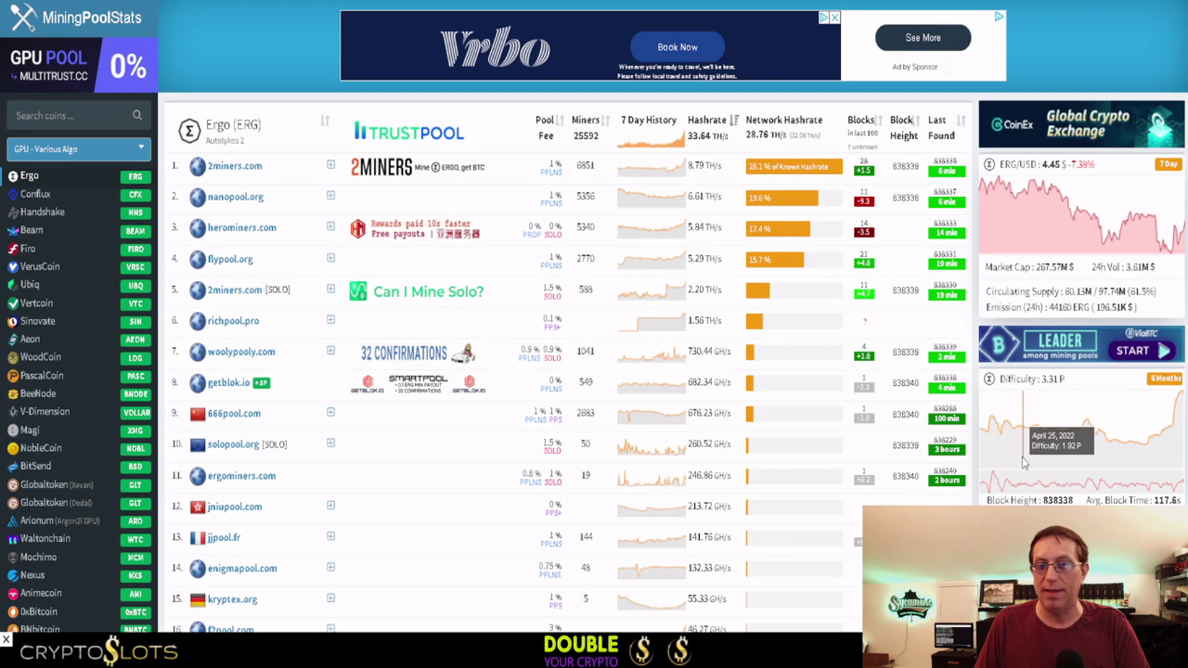
pyautogui.moveTo(1037, 228)
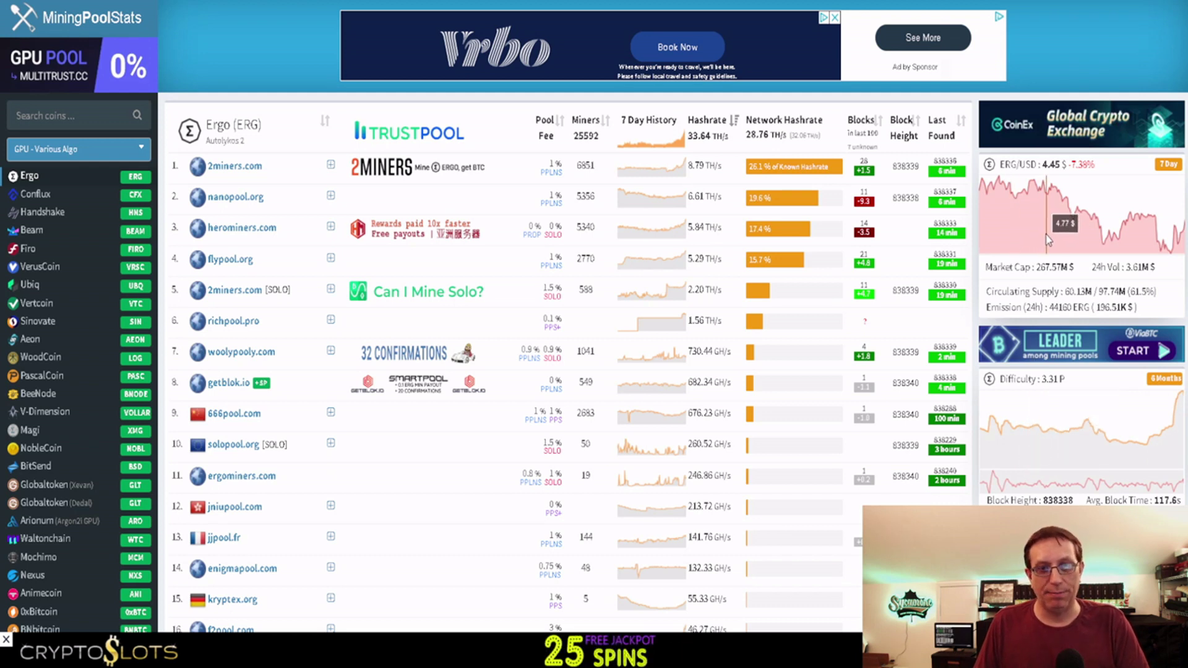